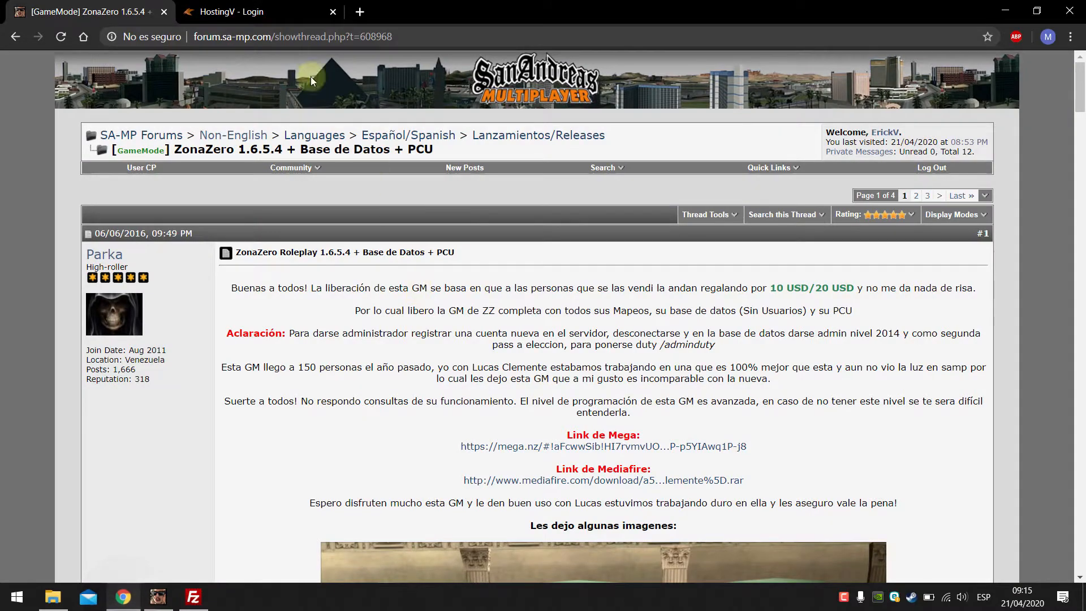
Step: Switch from the ZonaZero forum thread to the HostingV login tab
{"action": "left_click", "coordinate": [238, 11]}
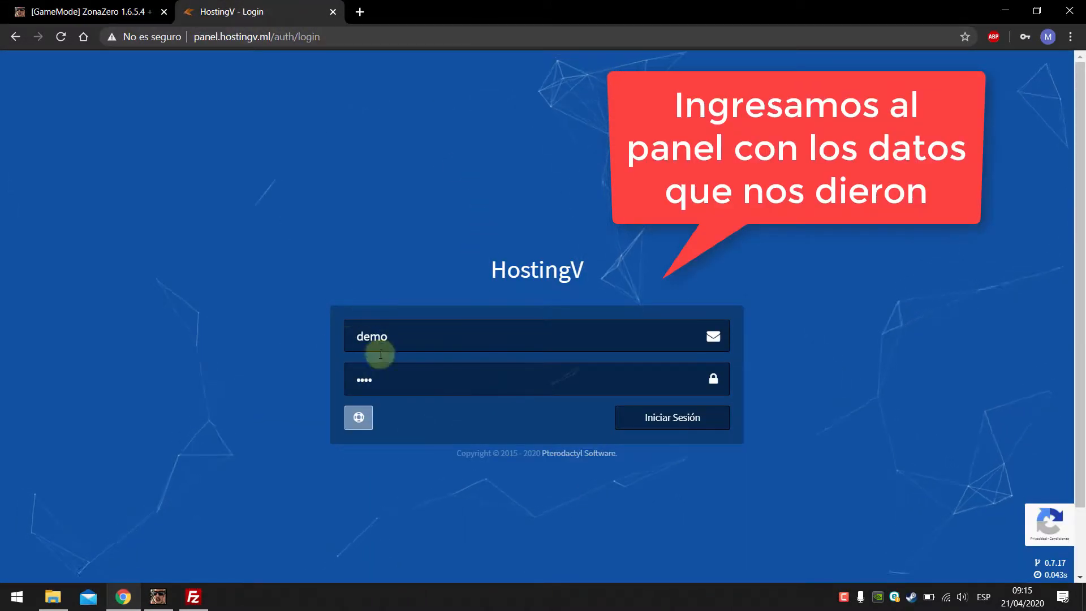
Step: Log in to HostingV and open the SA:MP Demo server's console
{"action": "left_click", "coordinate": [665, 422]}
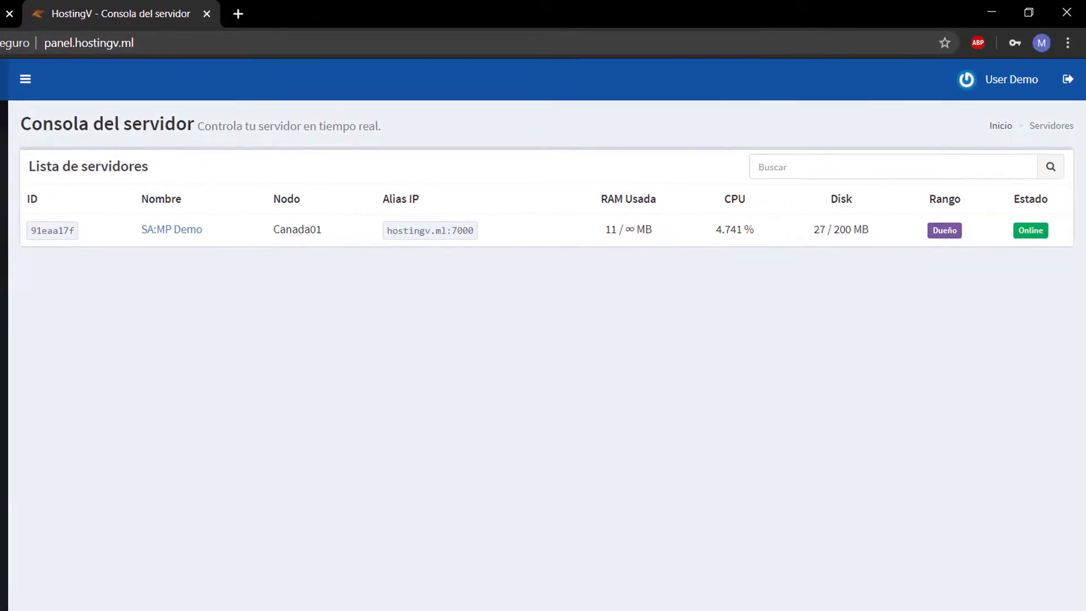
{"action": "left_click", "coordinate": [180, 236]}
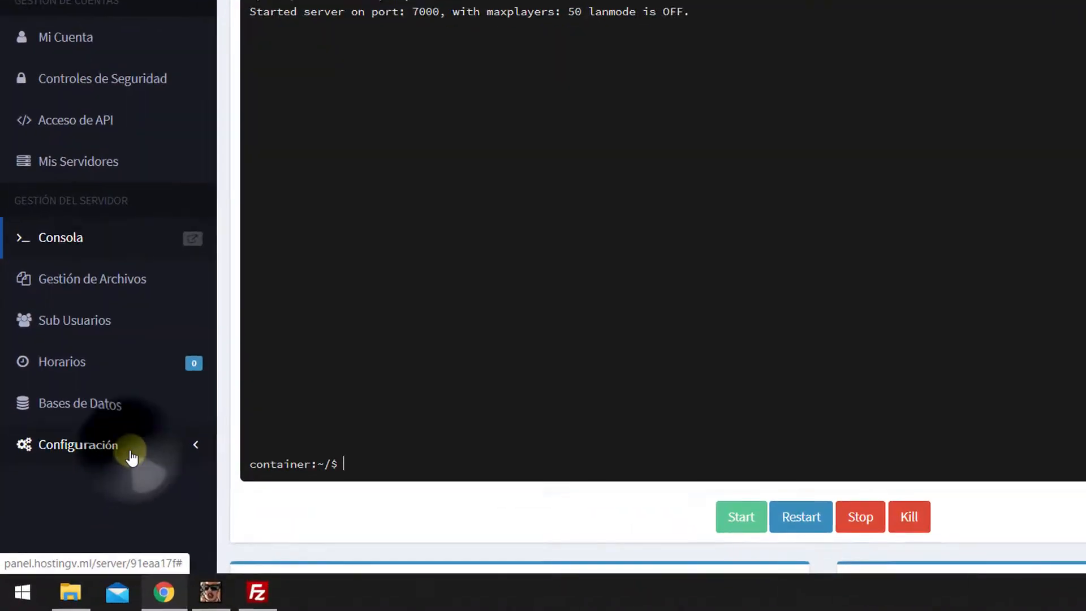
Step: Copy the server IP 51.79.69.32 from the Asignaciones de Puertos page
{"action": "left_click", "coordinate": [77, 488]}
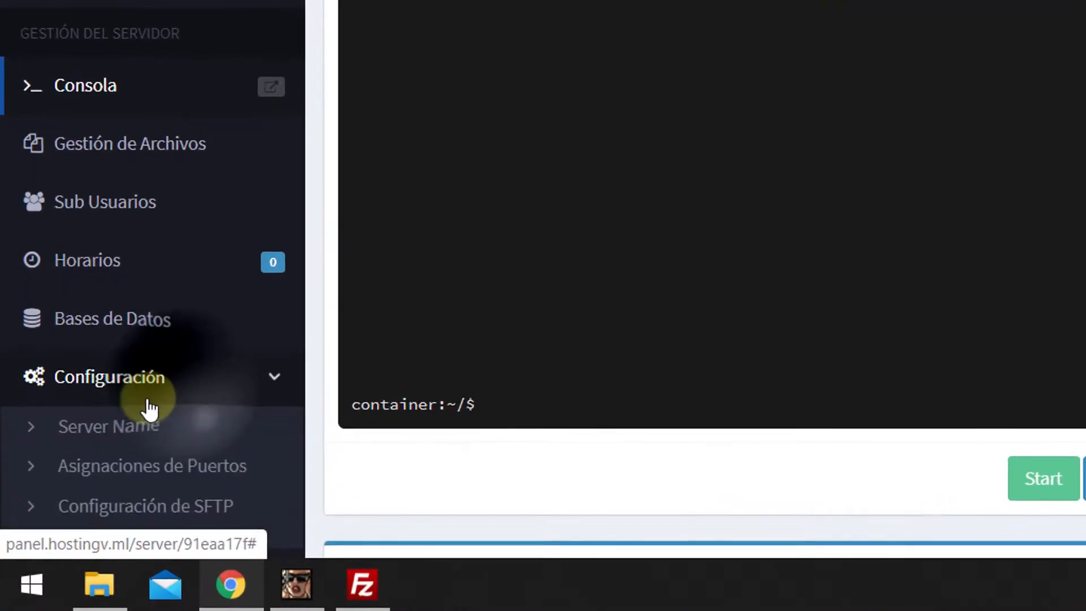
{"action": "left_click", "coordinate": [158, 477]}
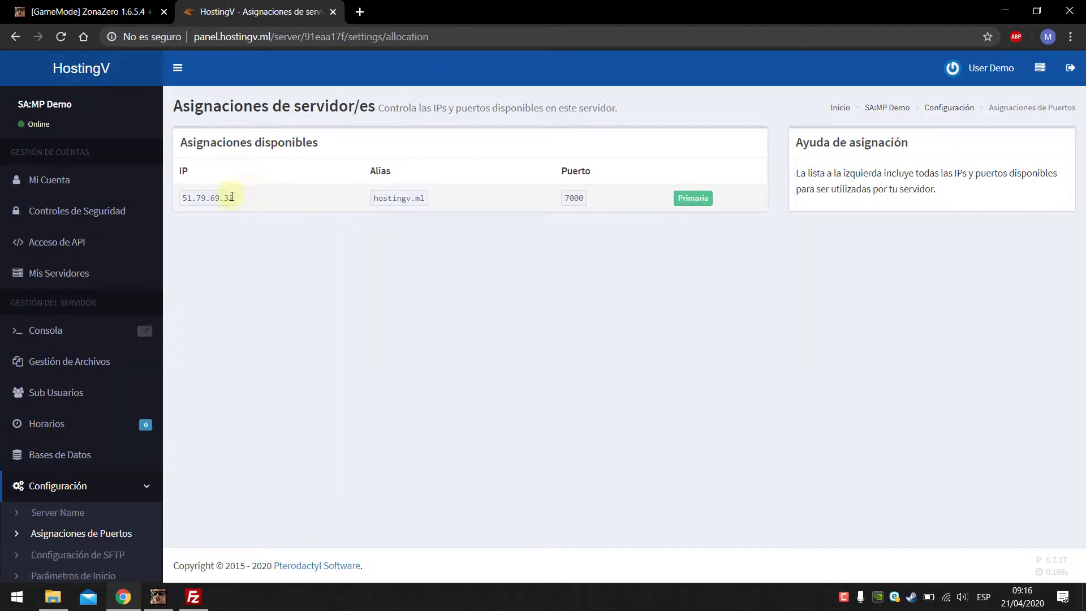
{"action": "left_click_drag", "start_coordinate": [231, 197], "coordinate": [187, 198]}
{"action": "right_click", "coordinate": [199, 197]}
{"action": "left_click", "coordinate": [225, 207]}
Step: Add 51.79.69.32:7000 to the SA-MP client's favourites, using port 7000 from the panel
{"action": "left_click", "coordinate": [166, 594]}
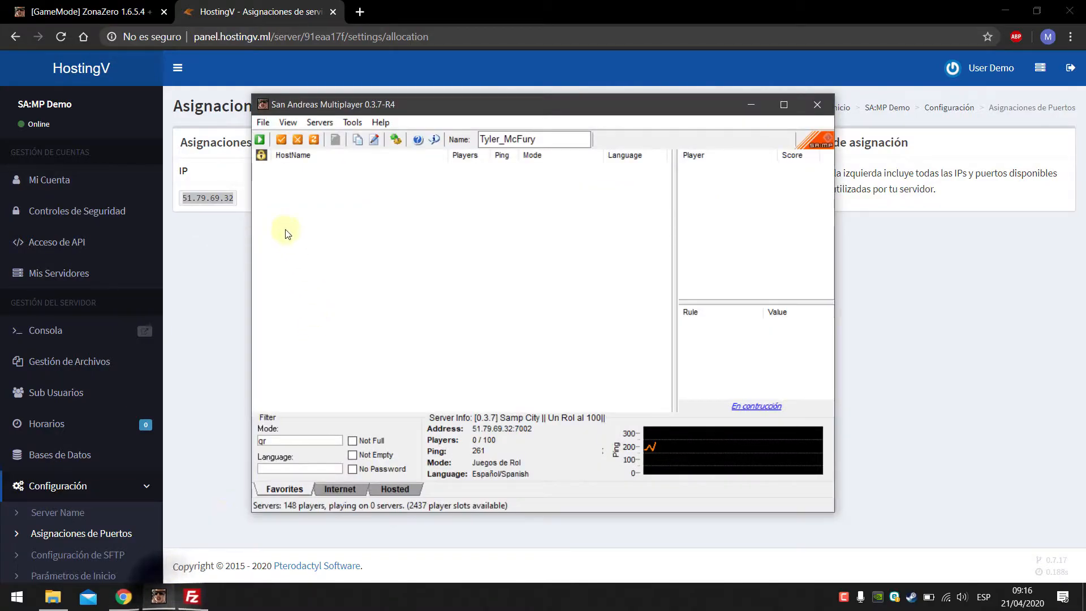
{"action": "left_click", "coordinate": [280, 140]}
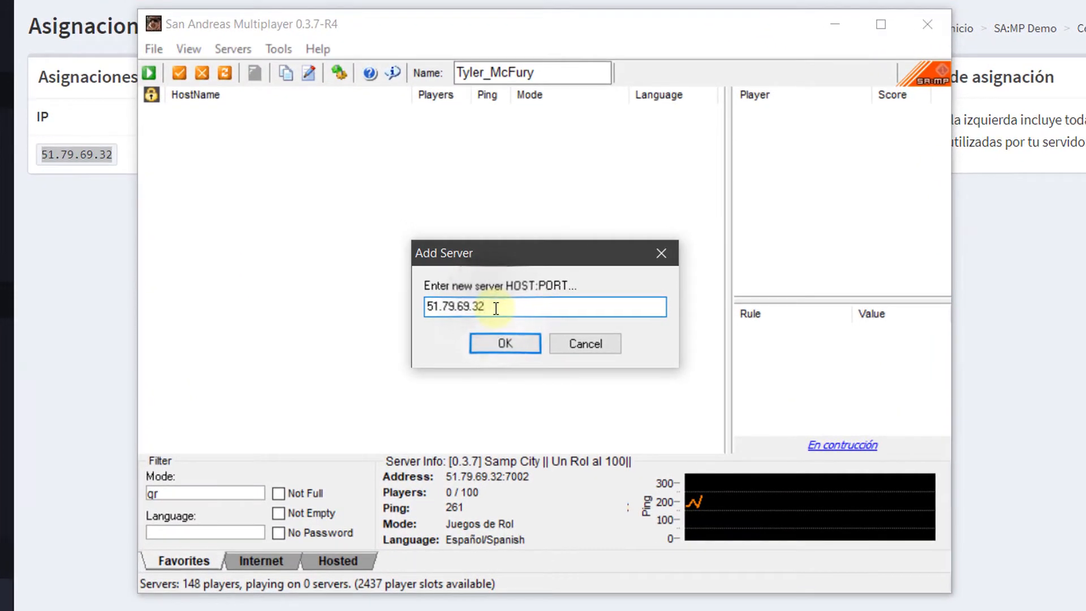
{"action": "left_click", "coordinate": [508, 307]}
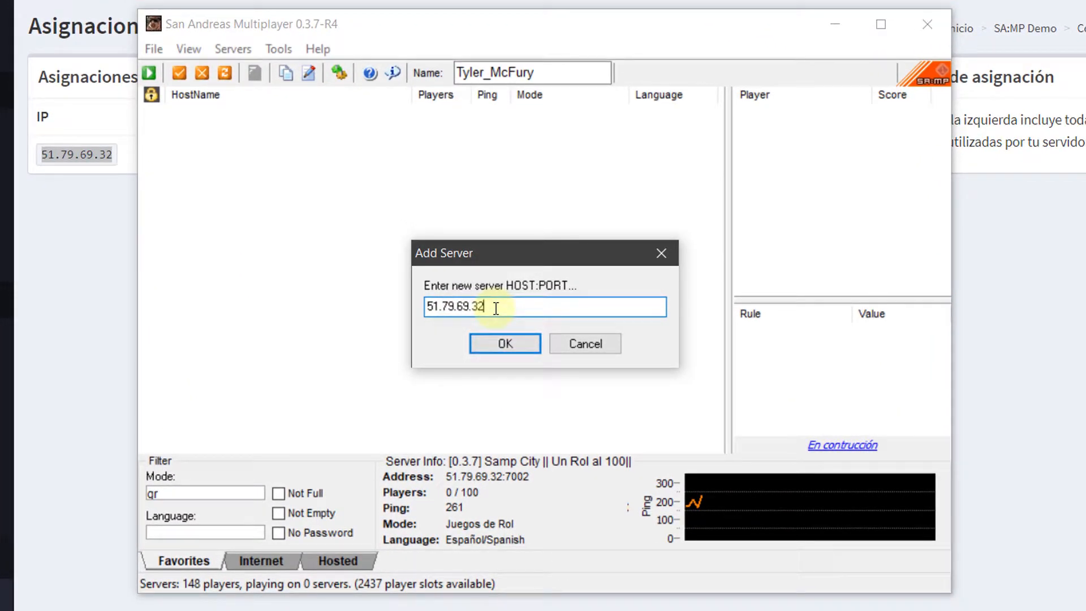
{"action": "key", "text": "alt+Tab"}
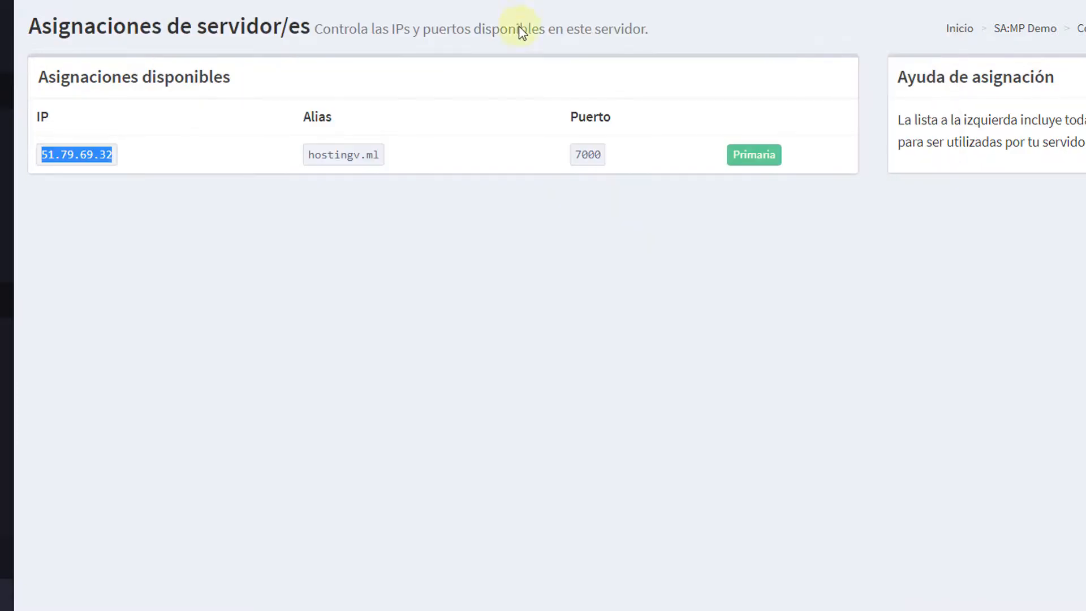
{"action": "double_click", "coordinate": [587, 153]}
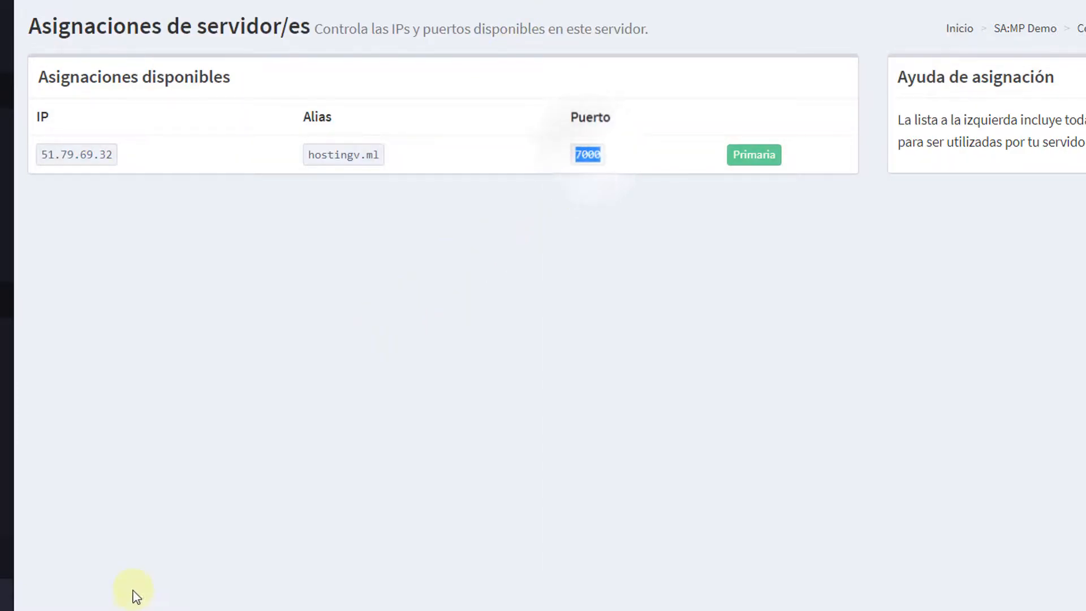
{"action": "key", "text": "alt+Tab"}
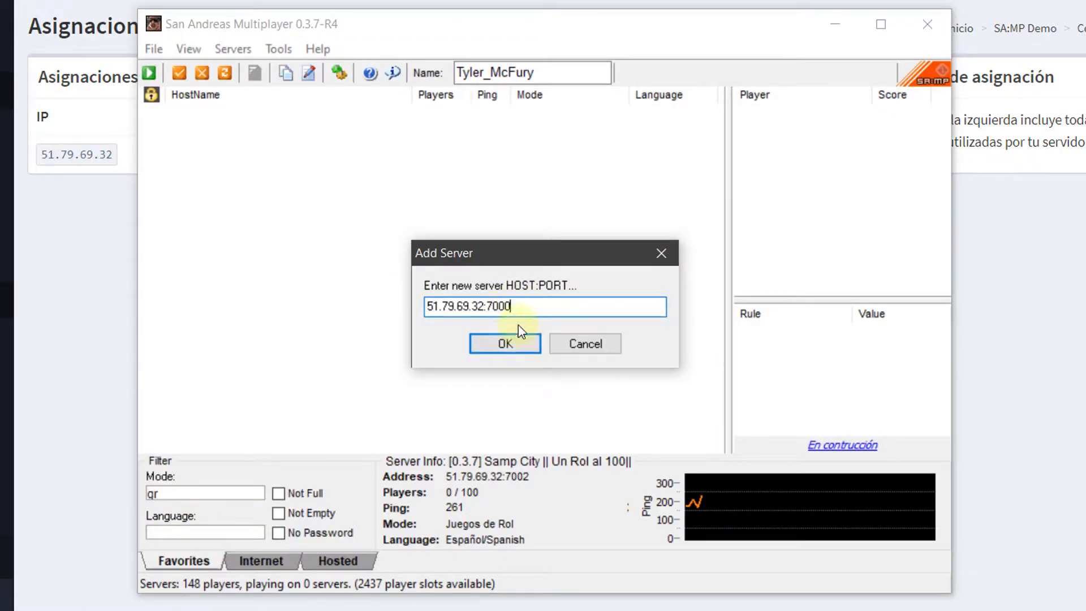
{"action": "left_click", "coordinate": [505, 344]}
{"action": "left_click", "coordinate": [461, 119]}
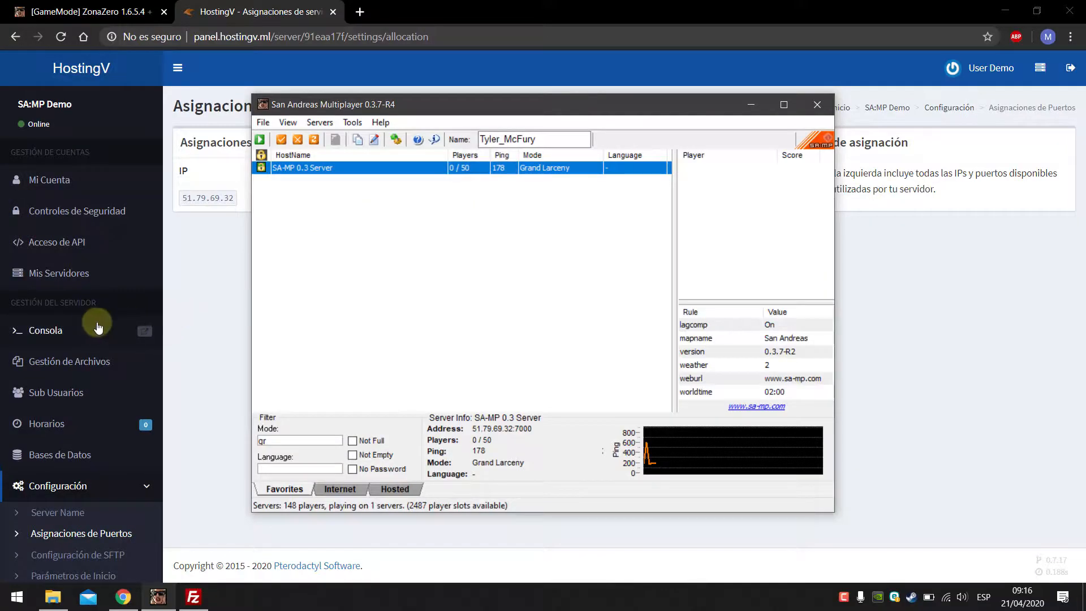
{"action": "left_click", "coordinate": [105, 327]}
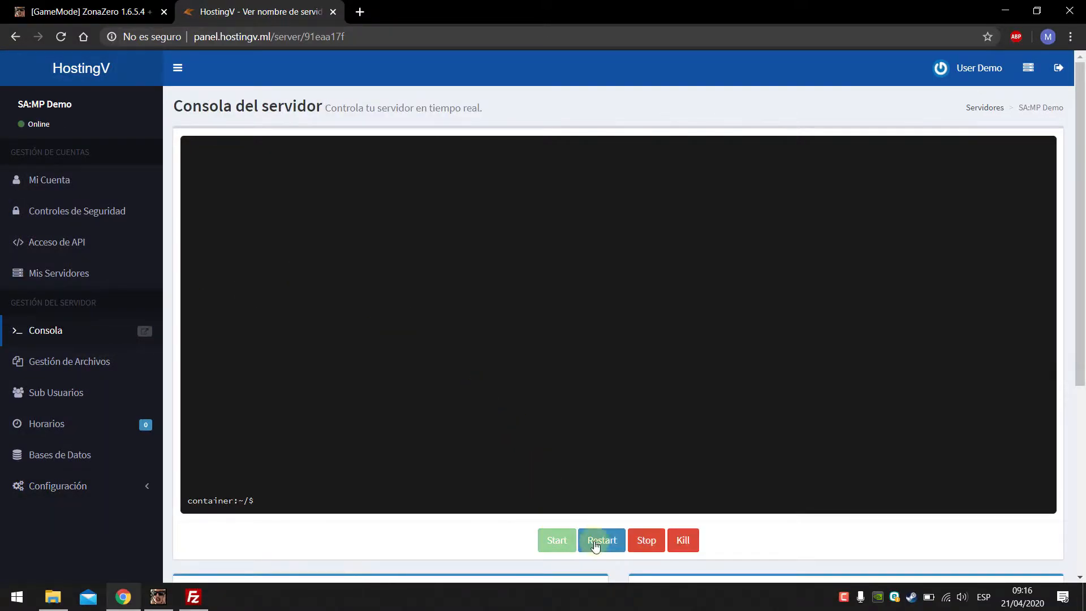
Step: Stop the SA:MP Demo server until the console reports it marked as OFF
{"action": "left_click", "coordinate": [647, 541]}
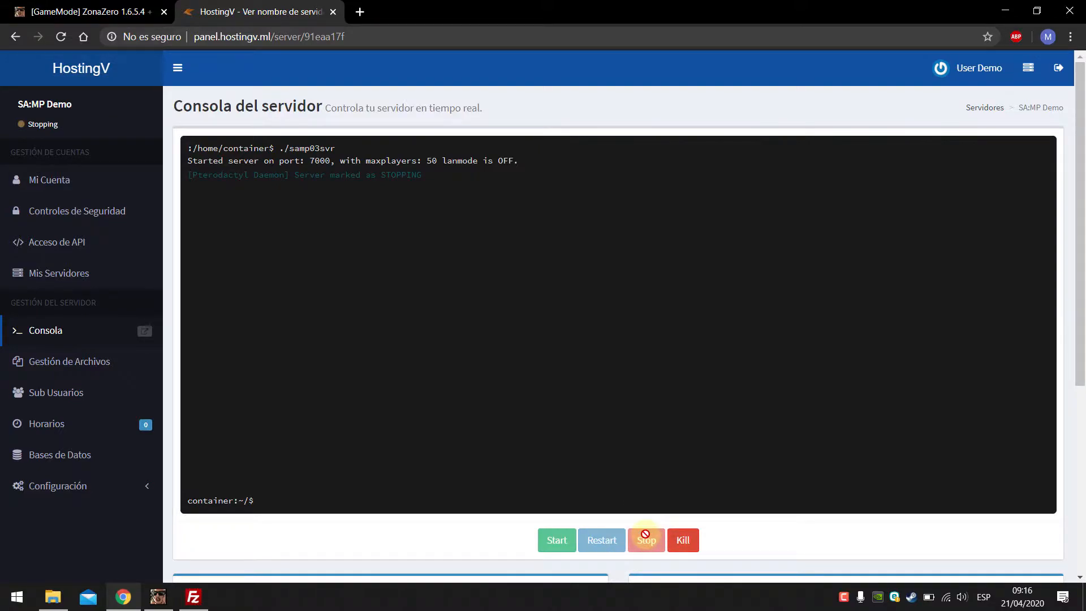
{"action": "left_click", "coordinate": [158, 595]}
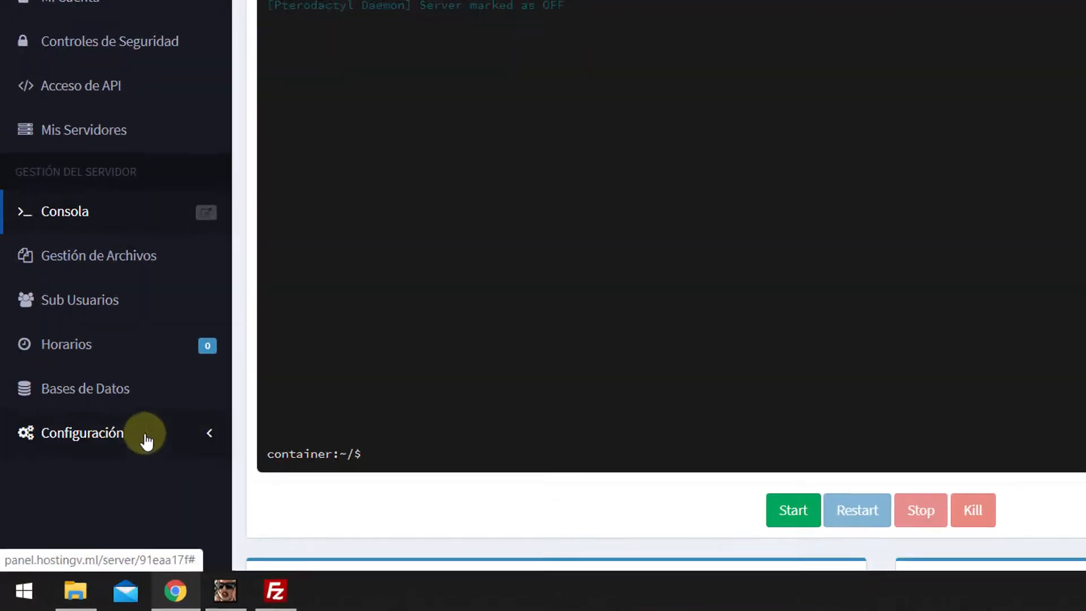
{"action": "left_click", "coordinate": [103, 490]}
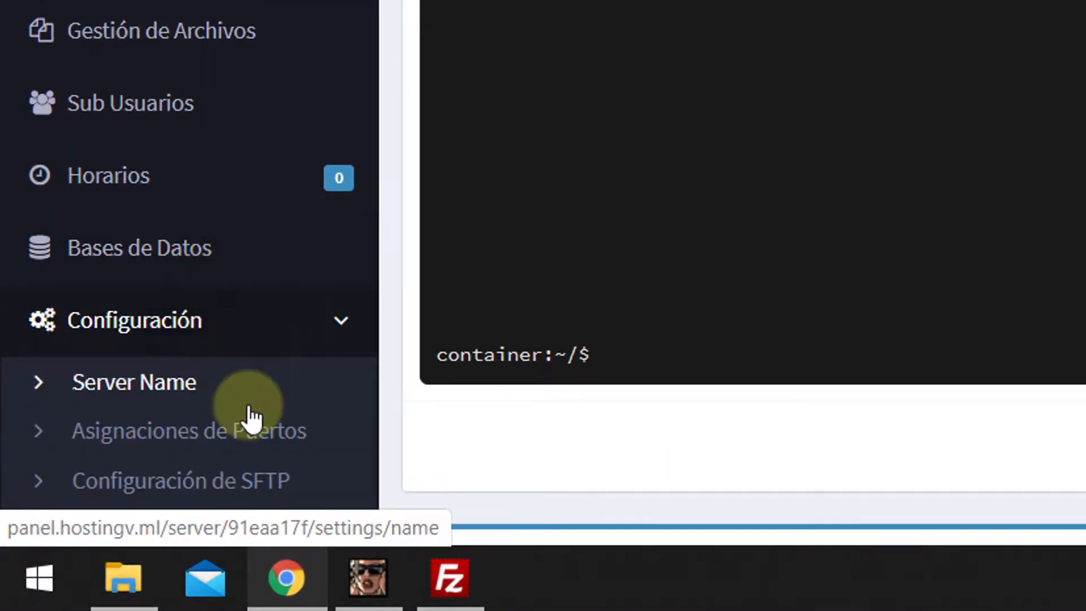
Step: Copy the panel's SFTP connection address into FileZilla's Servidor field
{"action": "left_click", "coordinate": [159, 497]}
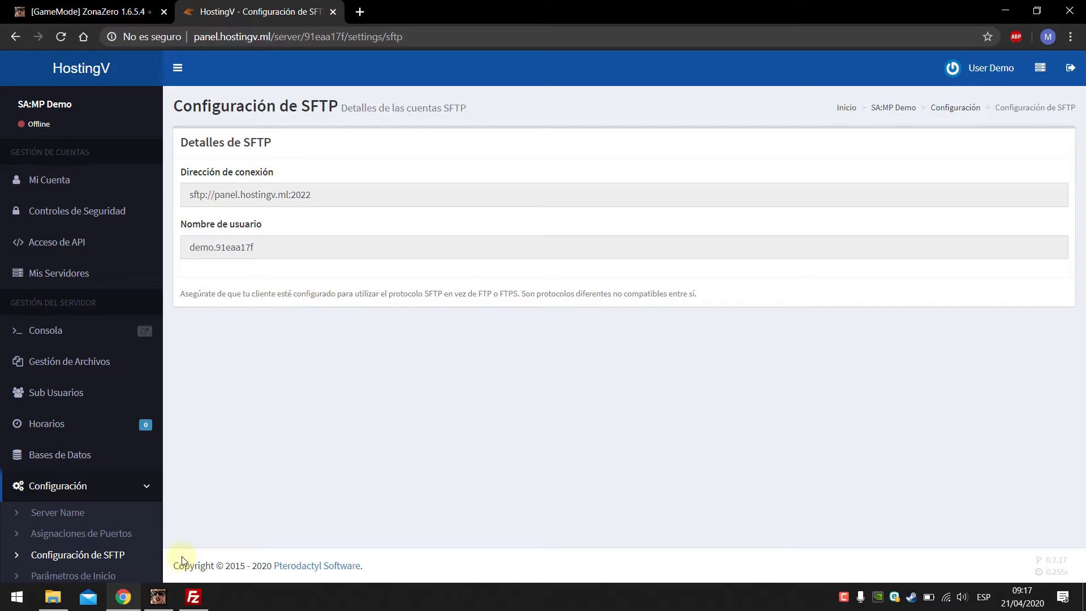
{"action": "left_click", "coordinate": [196, 597]}
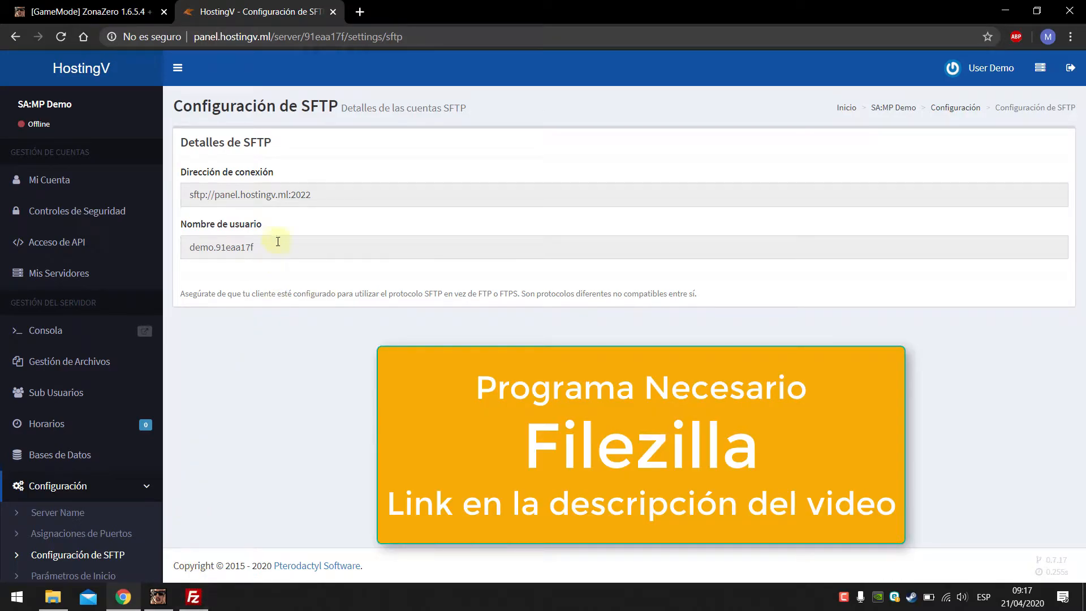
{"action": "left_click_drag", "start_coordinate": [317, 196], "coordinate": [193, 196]}
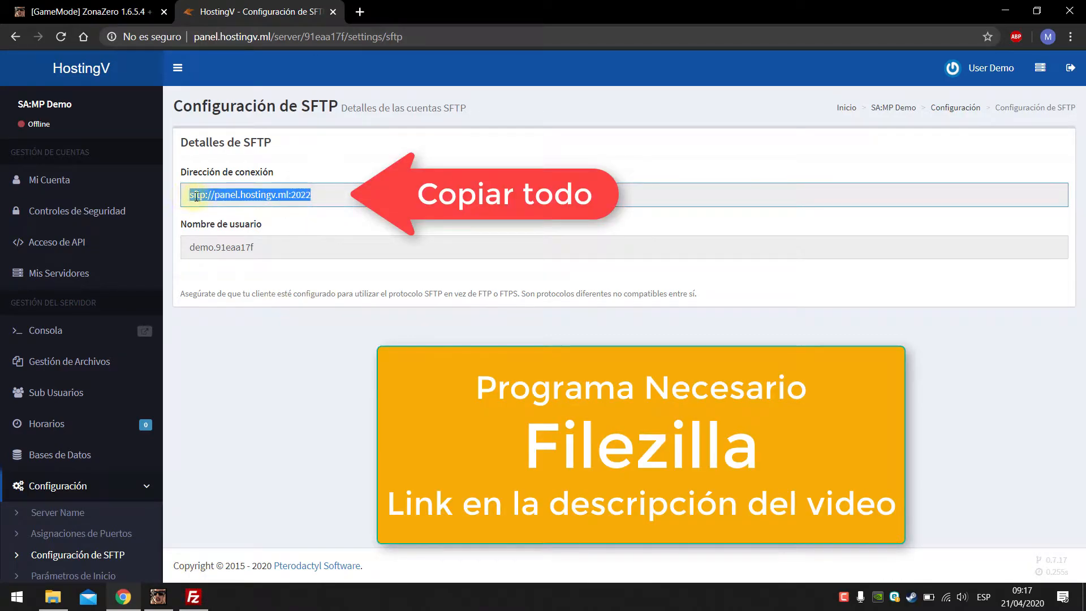
{"action": "right_click", "coordinate": [193, 196]}
{"action": "left_click", "coordinate": [208, 209]}
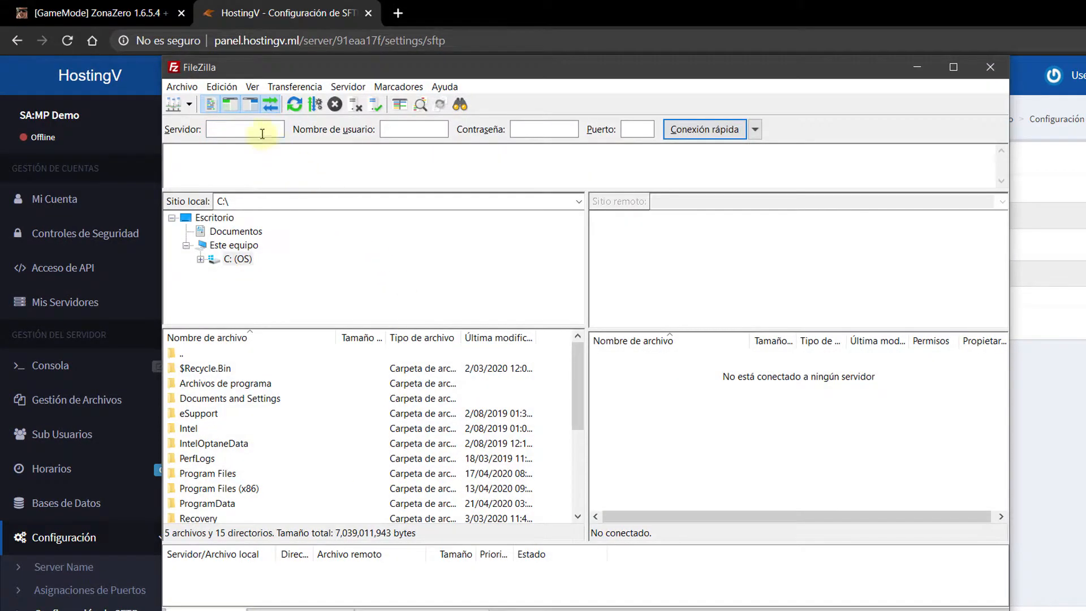
{"action": "right_click", "coordinate": [262, 134]}
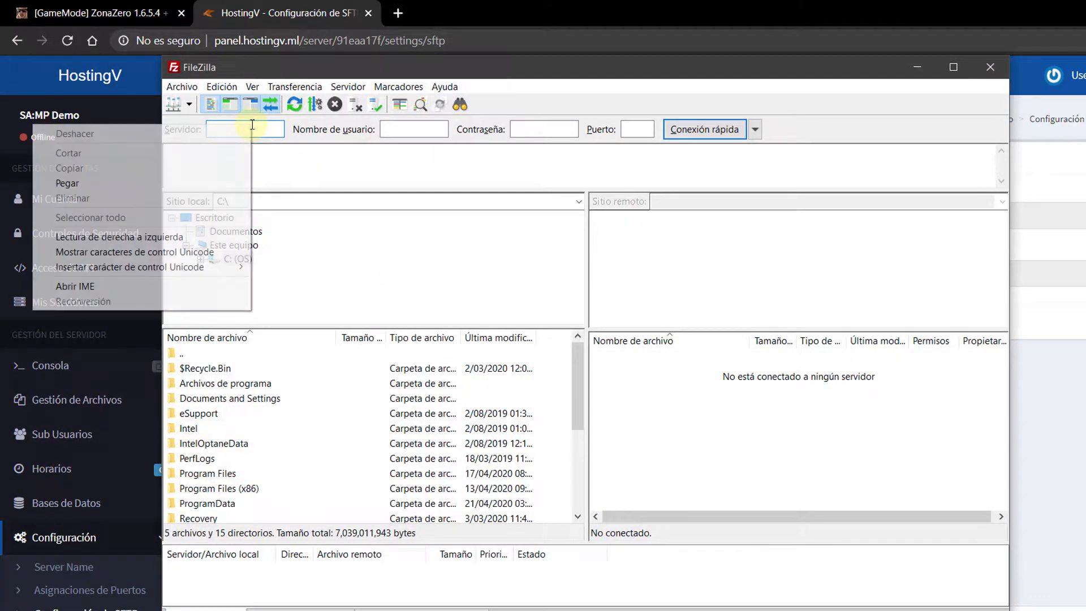
{"action": "left_click", "coordinate": [210, 177]}
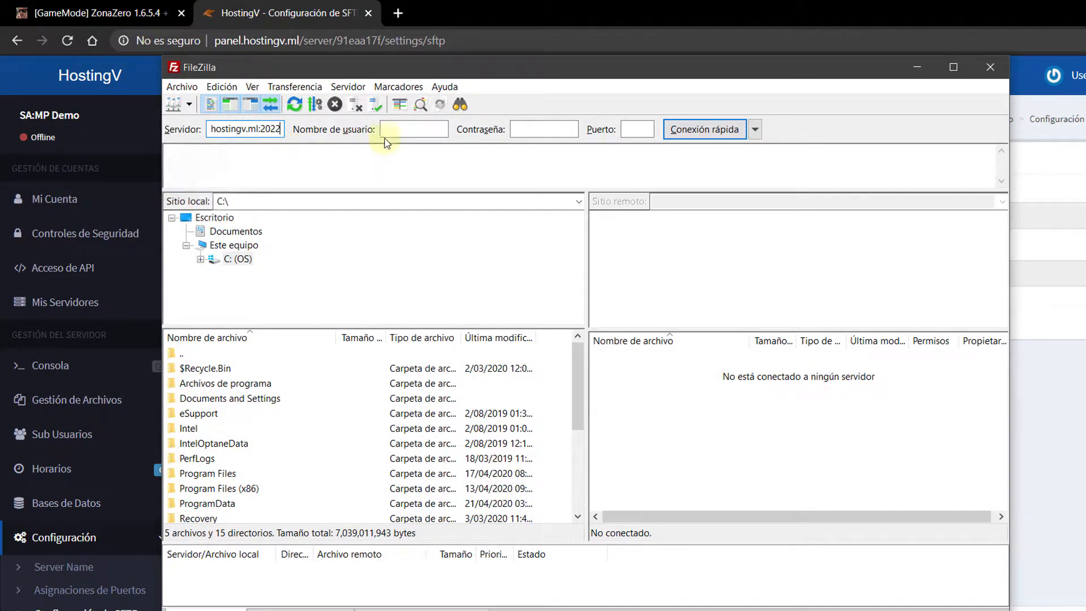
Step: Fill in the SFTP username and panel password, then quick-connect to panel.hostingv.ml:2022
{"action": "left_click", "coordinate": [466, 15]}
{"action": "left_click_drag", "start_coordinate": [287, 276], "coordinate": [206, 273]}
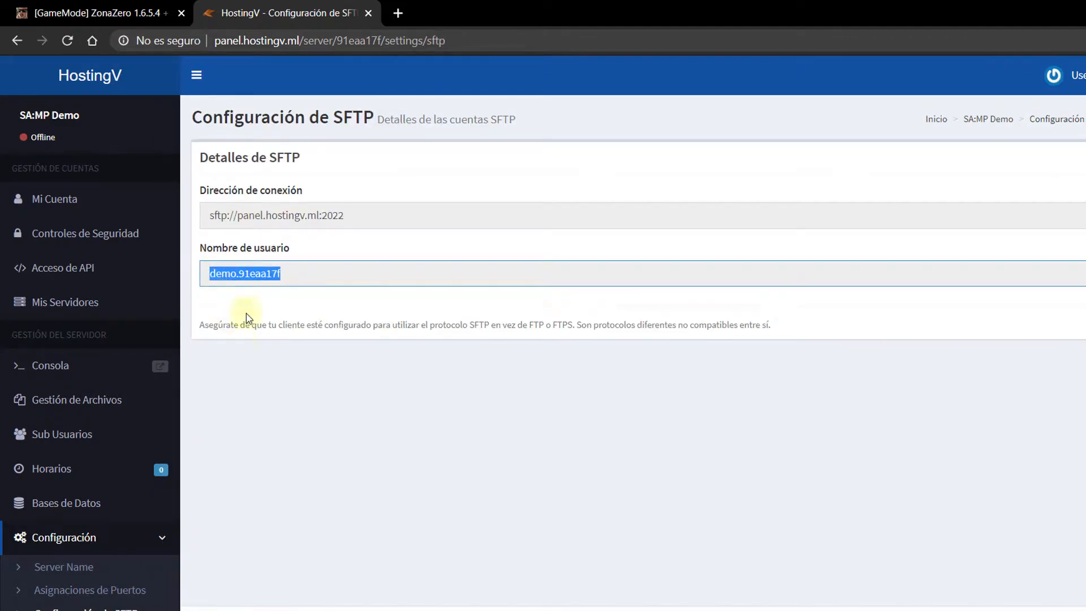
{"action": "right_click", "coordinate": [249, 274]}
{"action": "left_click", "coordinate": [267, 285]}
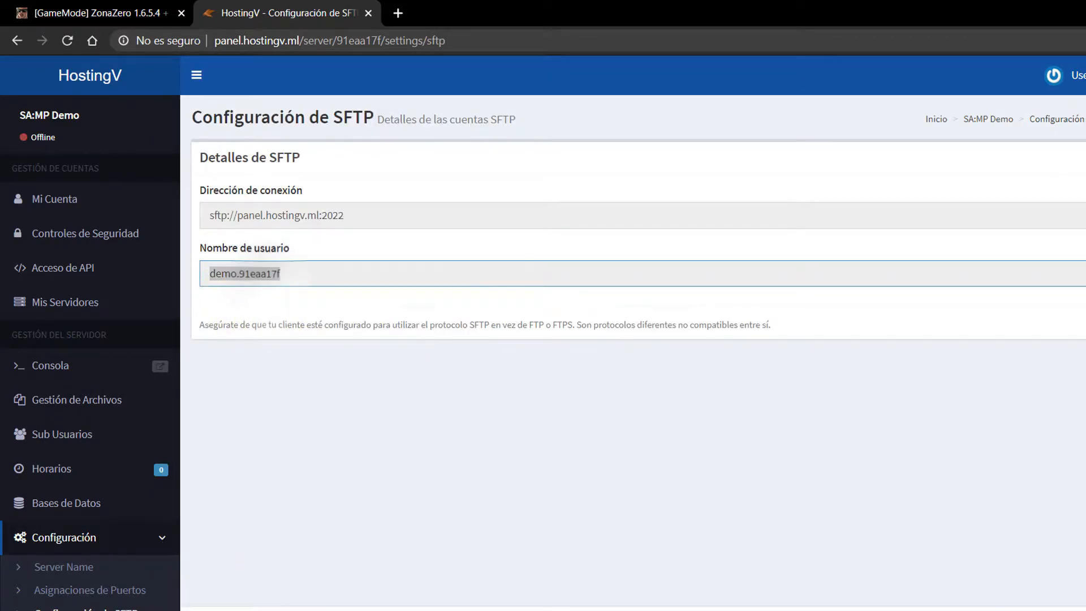
{"action": "key", "text": "alt+Tab"}
{"action": "right_click", "coordinate": [433, 131]}
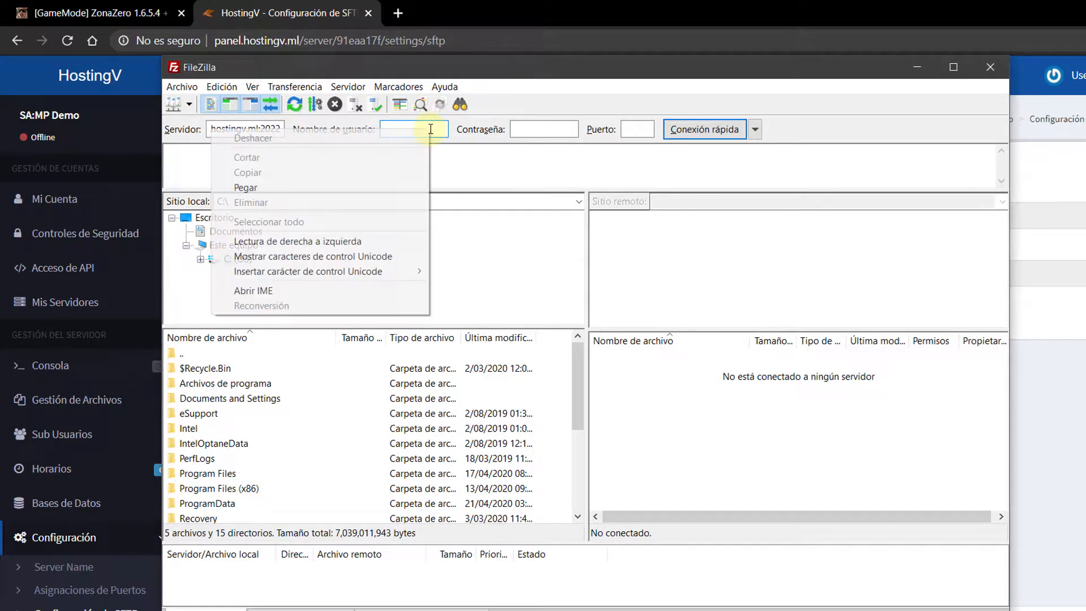
{"action": "left_click", "coordinate": [388, 183]}
{"action": "left_click", "coordinate": [530, 133]}
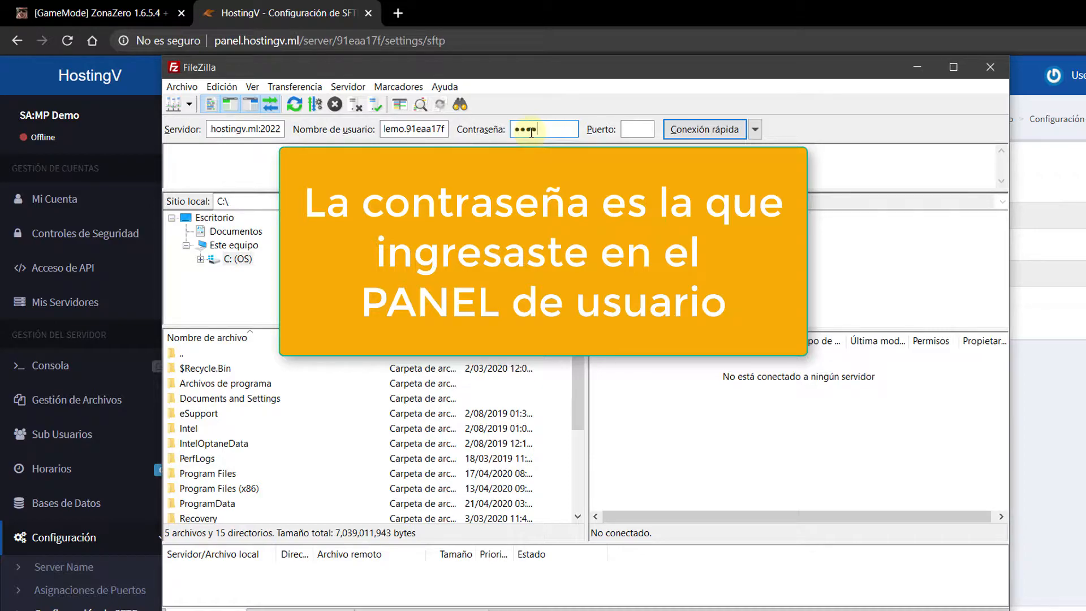
{"action": "left_click", "coordinate": [706, 130]}
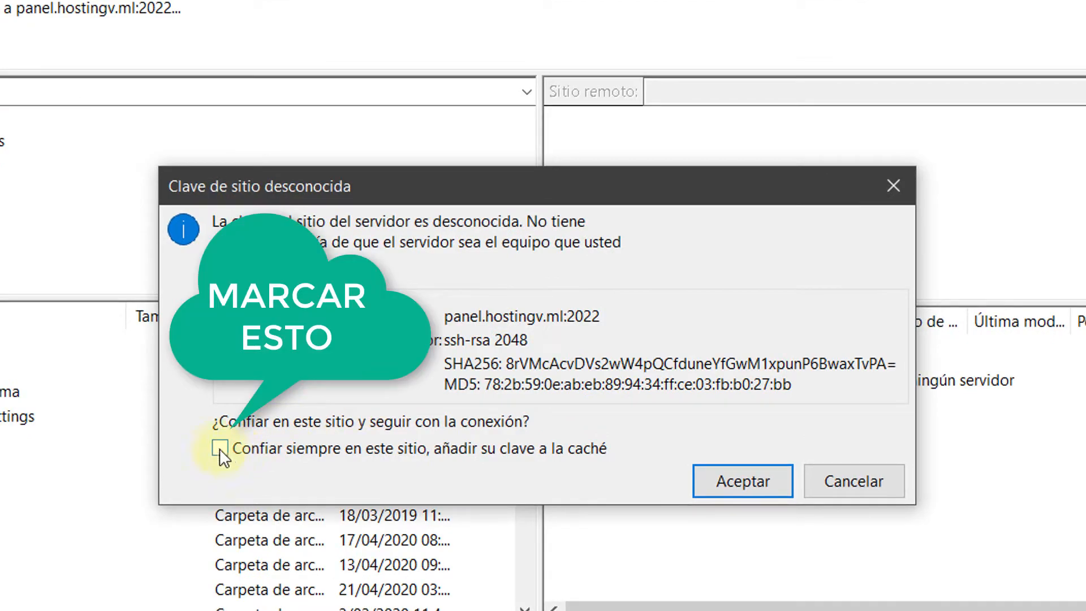
Step: Always trust the server's host key and accept it to finish the SFTP connection
{"action": "left_click", "coordinate": [221, 449]}
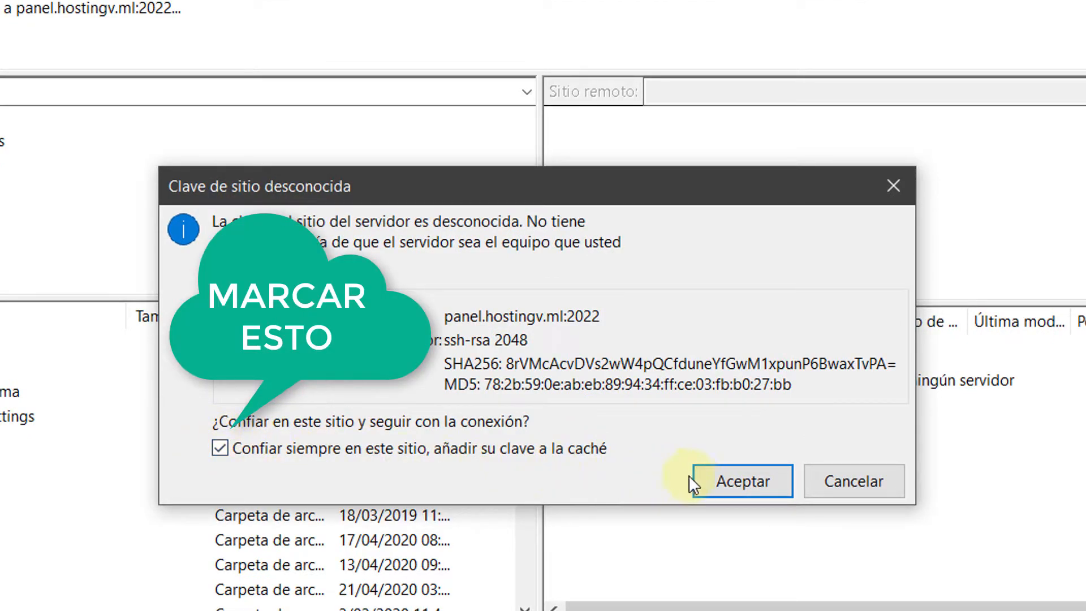
{"action": "left_click", "coordinate": [715, 476]}
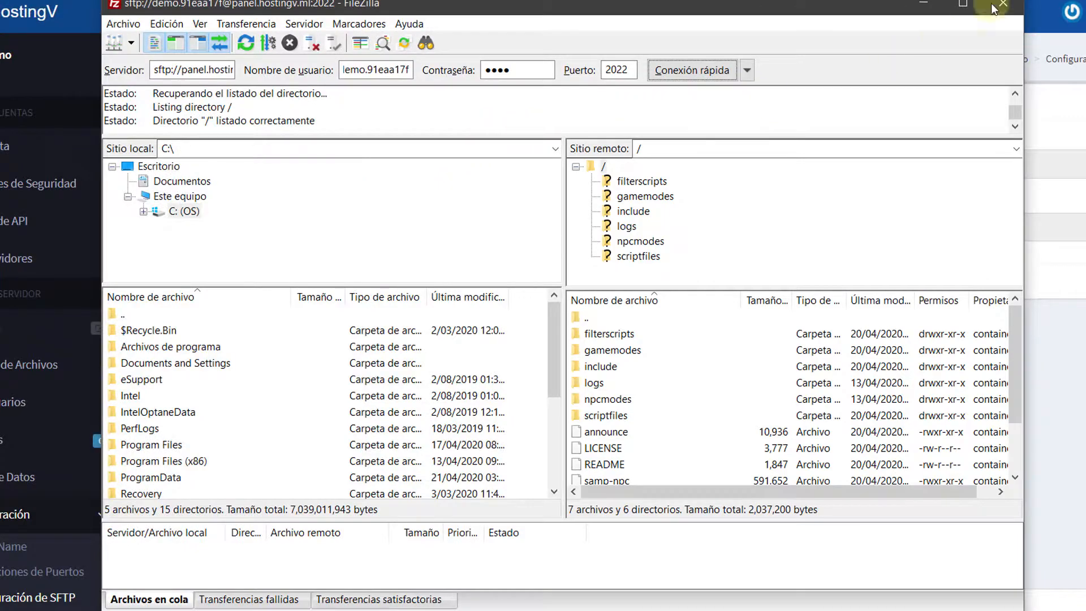
{"action": "left_click", "coordinate": [1084, 2]}
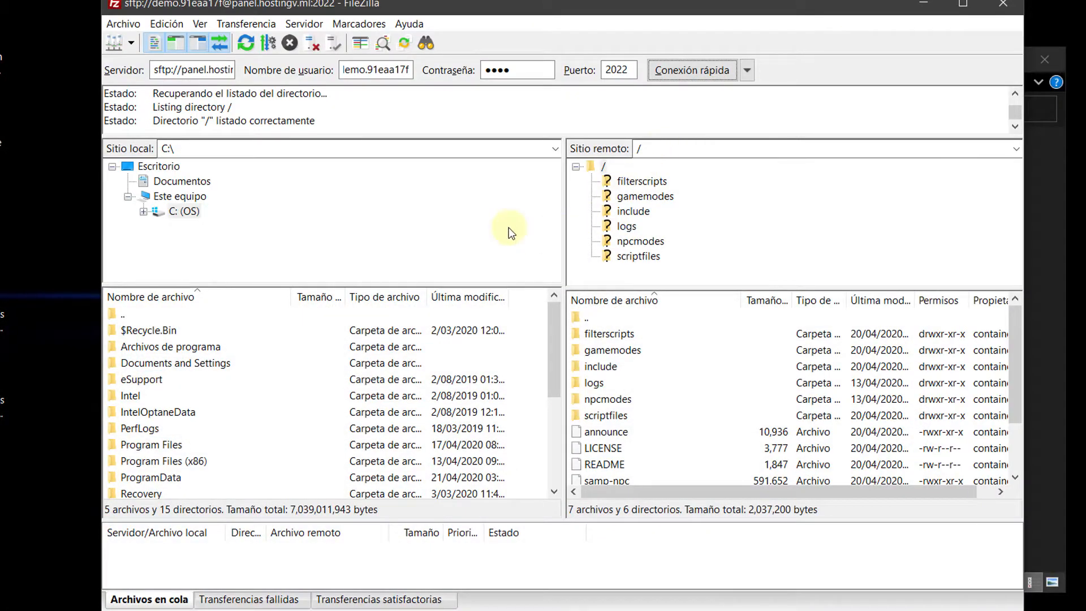
Step: Browse locally to the Desktop's GM ZZ 1.6.5.4 Bis folder and peek into gamemodes
{"action": "left_click", "coordinate": [159, 165]}
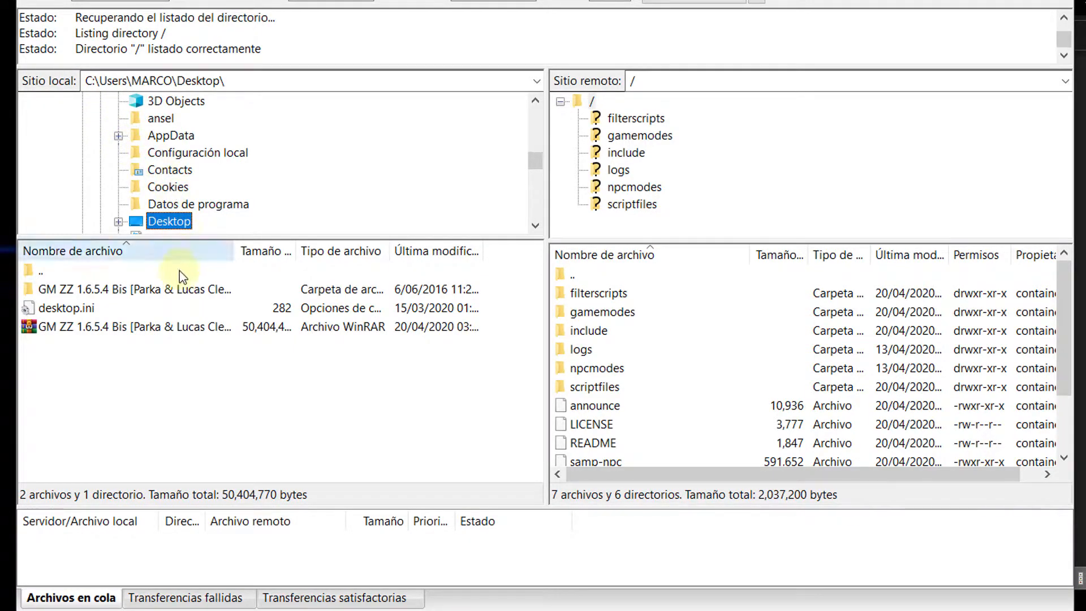
{"action": "left_click", "coordinate": [122, 290]}
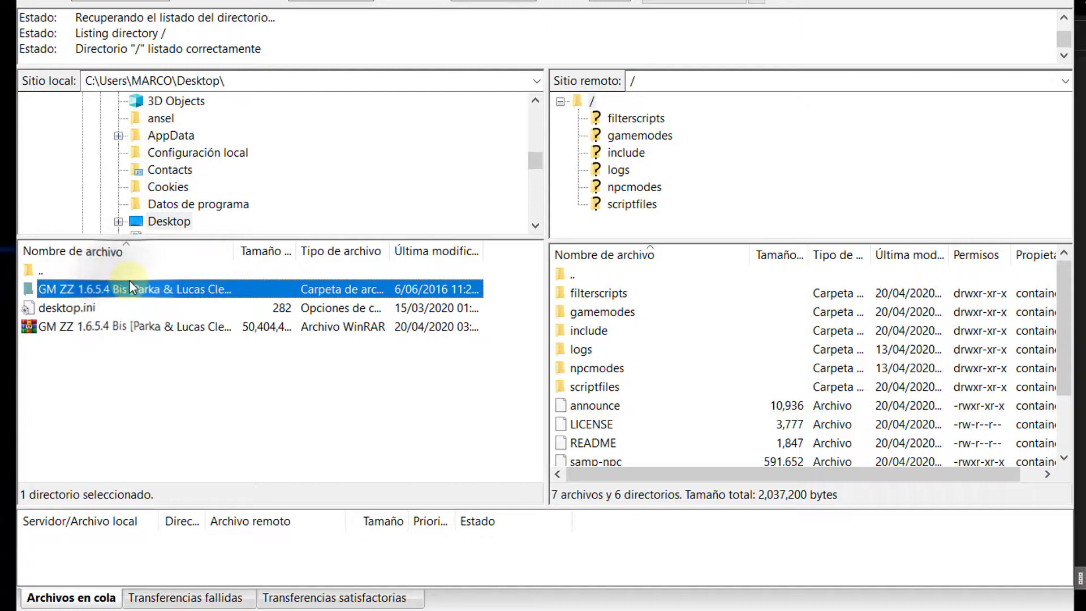
{"action": "double_click", "coordinate": [107, 290]}
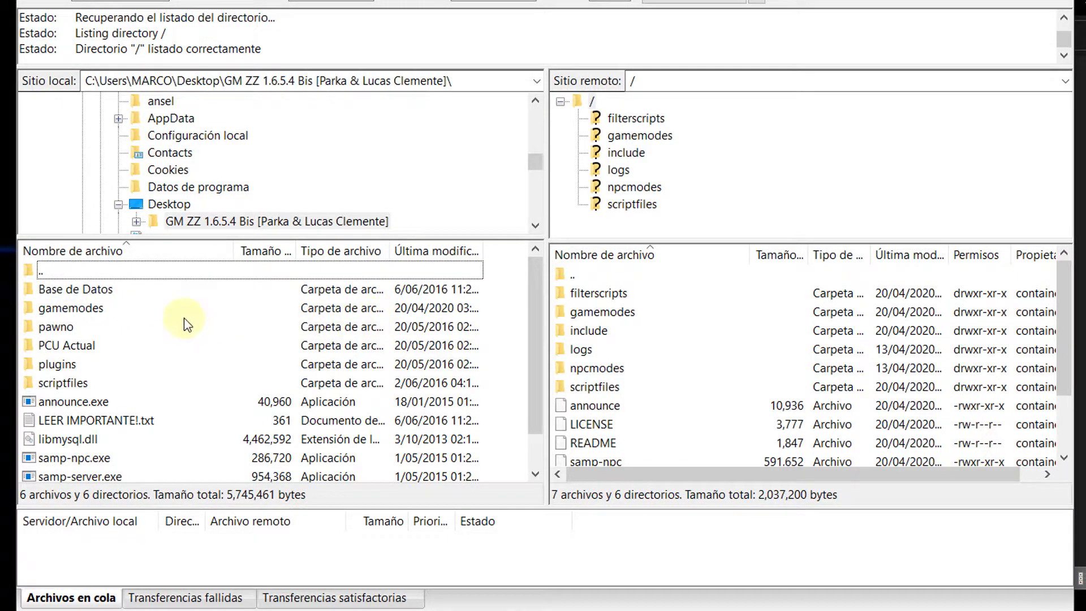
{"action": "left_click", "coordinate": [85, 308]}
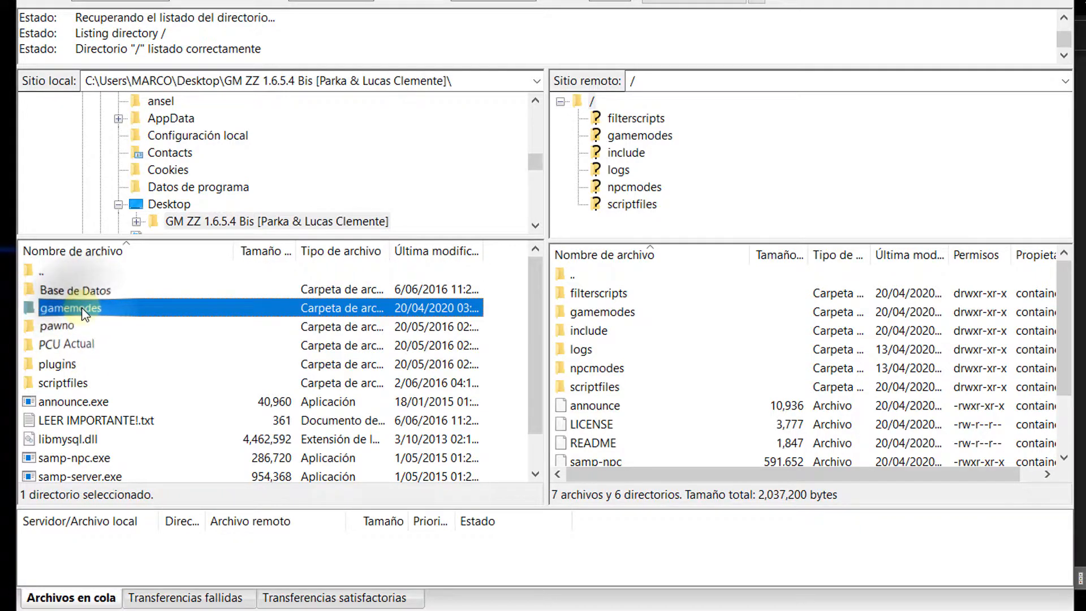
{"action": "double_click", "coordinate": [85, 308]}
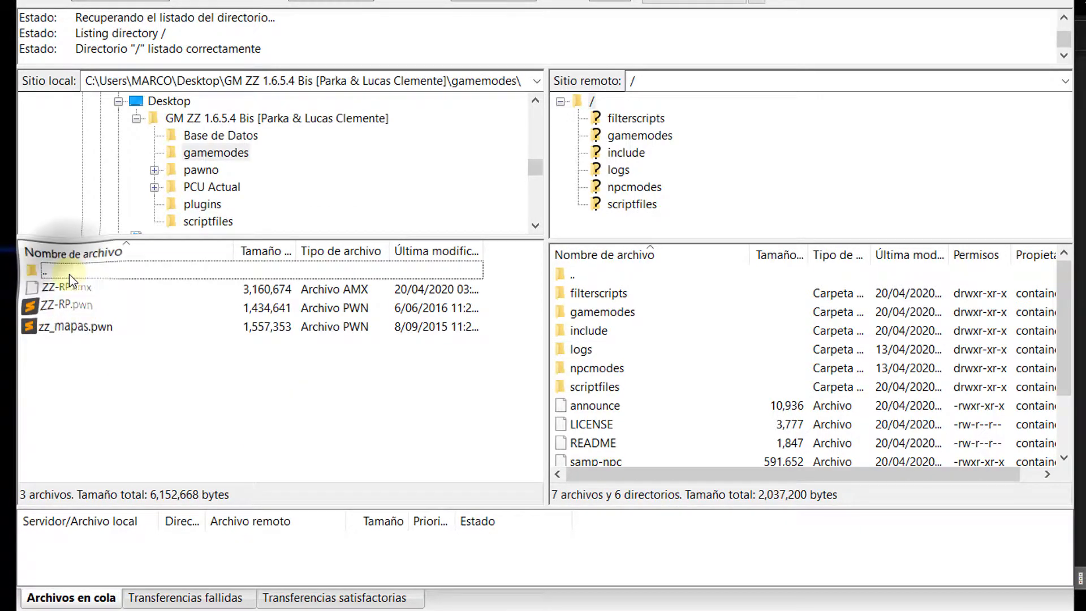
{"action": "double_click", "coordinate": [46, 272]}
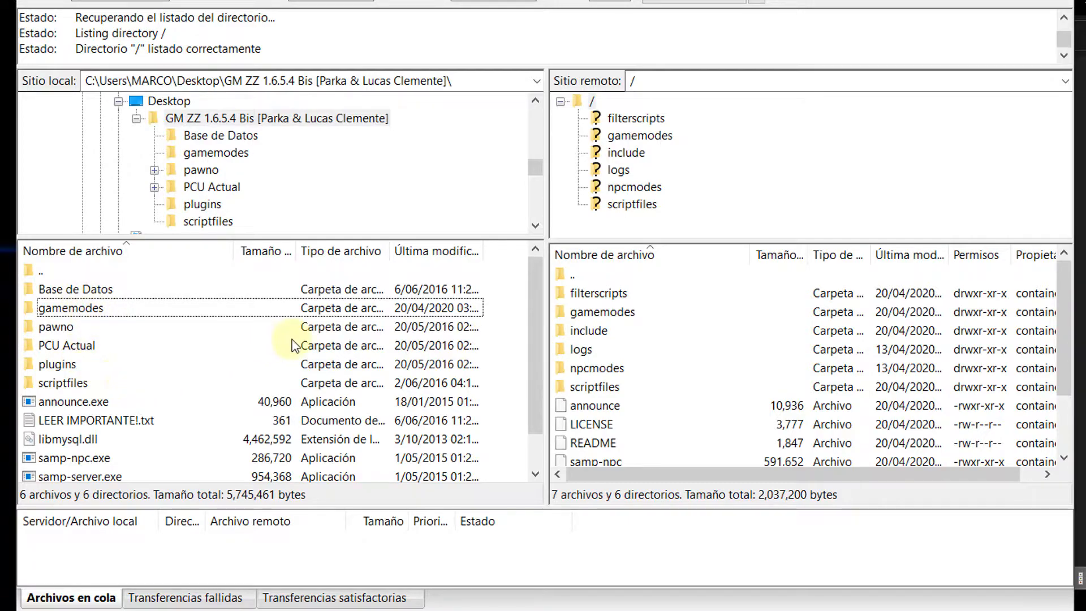
Step: Compare the local and server folders, then open scriptfiles on both sides
{"action": "left_click", "coordinate": [594, 293]}
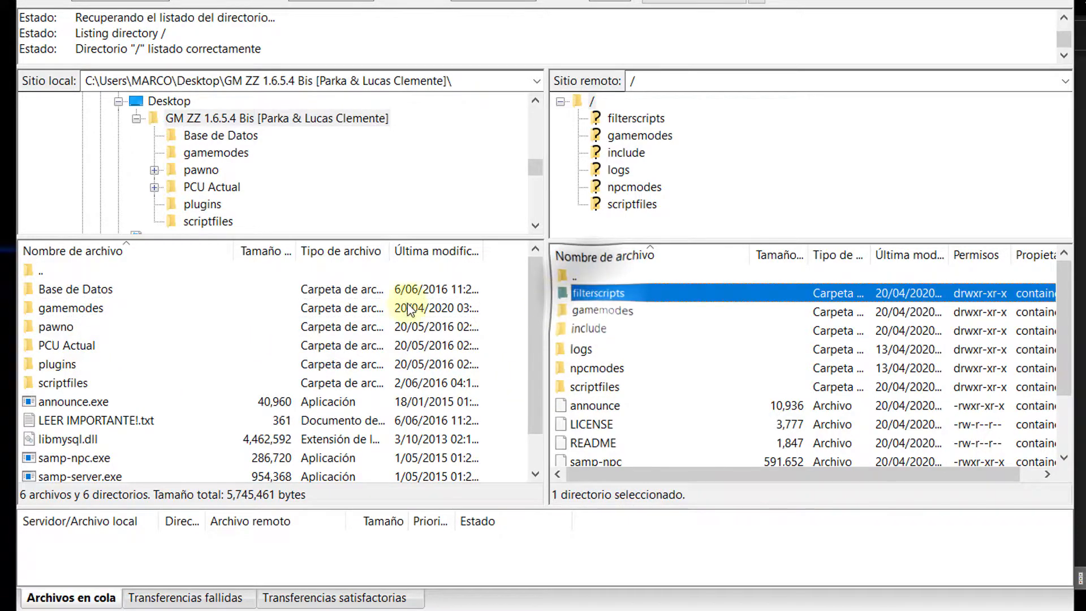
{"action": "left_click", "coordinate": [43, 289]}
{"action": "left_click", "coordinate": [68, 307]}
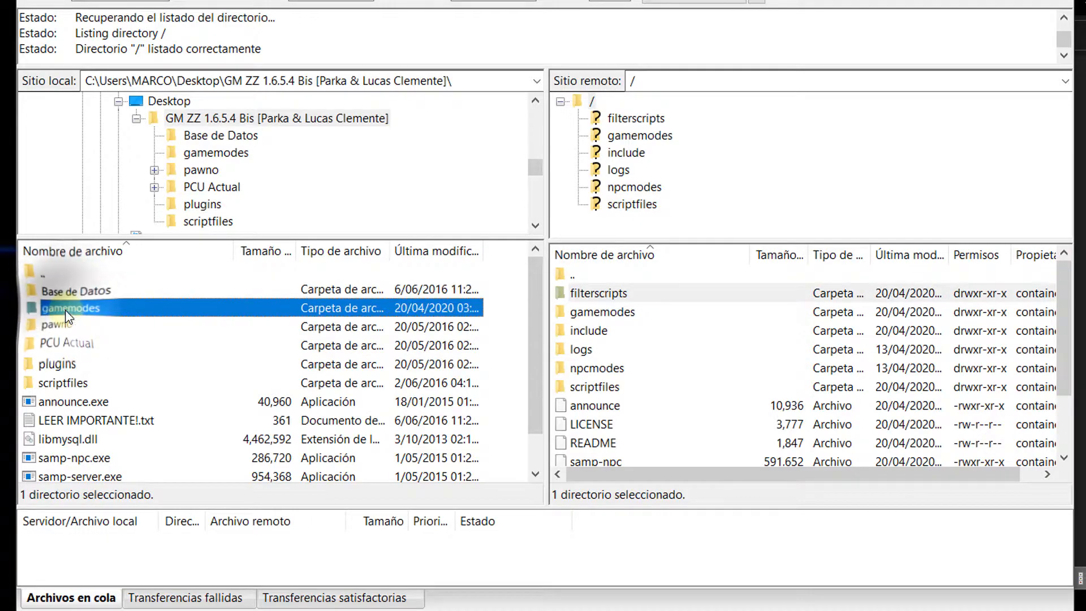
{"action": "left_click", "coordinate": [563, 315]}
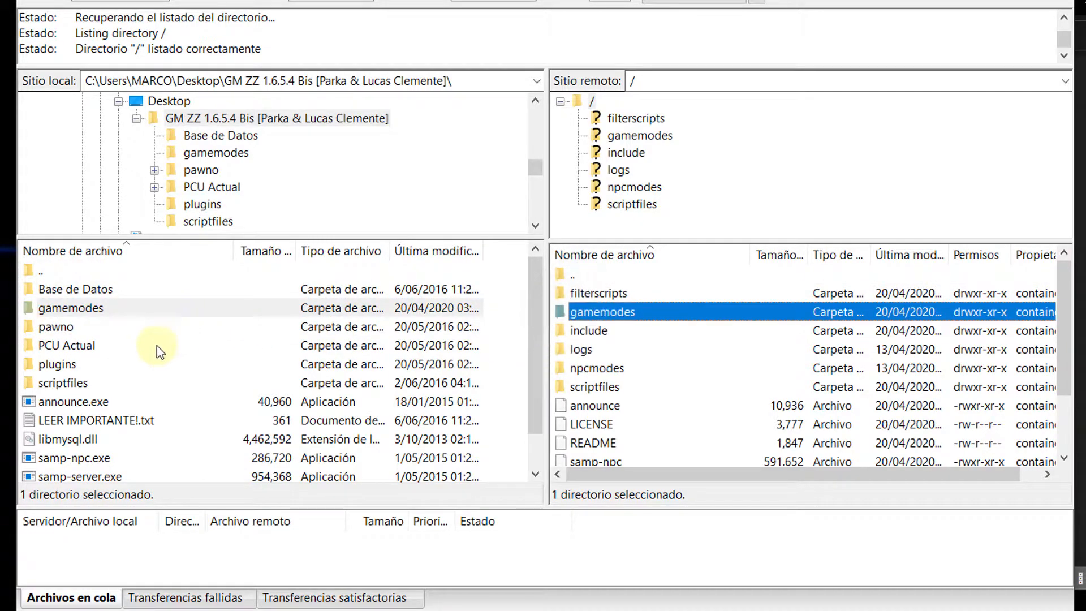
{"action": "left_click", "coordinate": [592, 332]}
{"action": "left_click", "coordinate": [591, 351]}
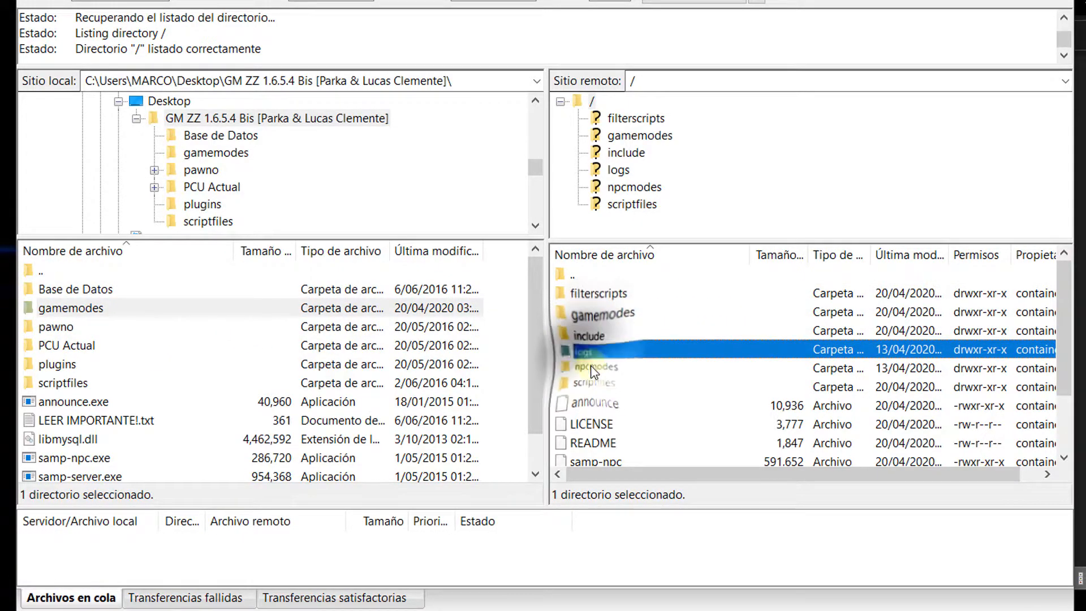
{"action": "left_click", "coordinate": [594, 370]}
{"action": "left_click", "coordinate": [592, 387]}
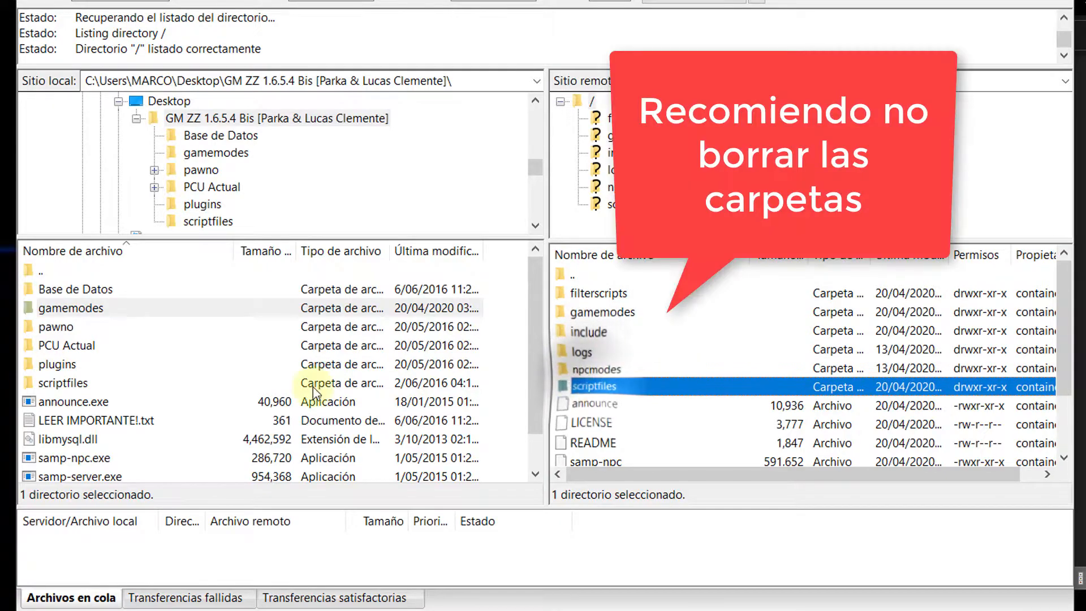
{"action": "left_click", "coordinate": [62, 384]}
{"action": "double_click", "coordinate": [62, 384]}
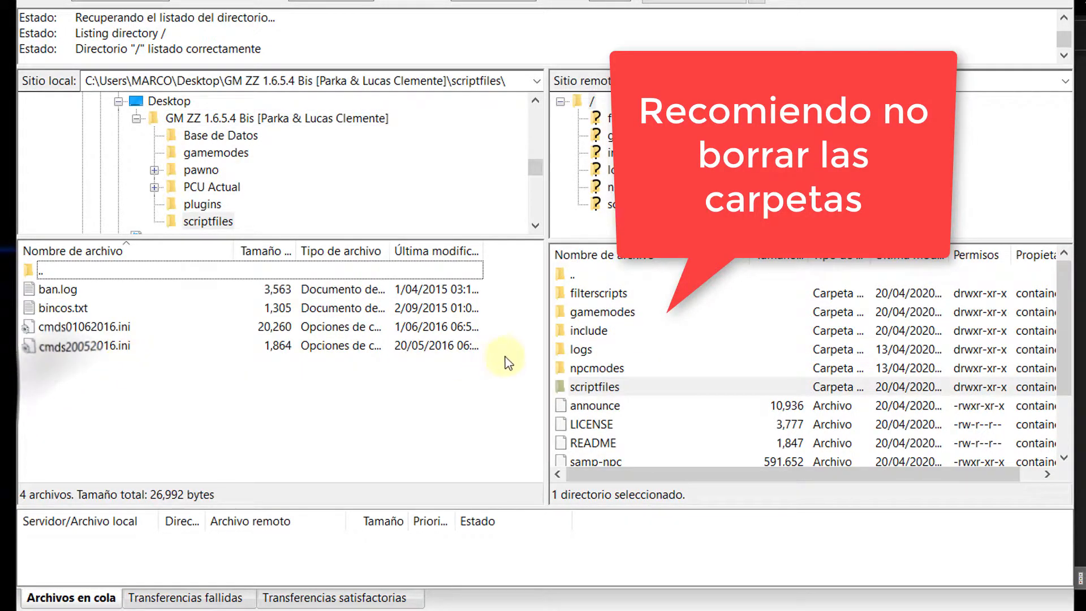
{"action": "double_click", "coordinate": [589, 386]}
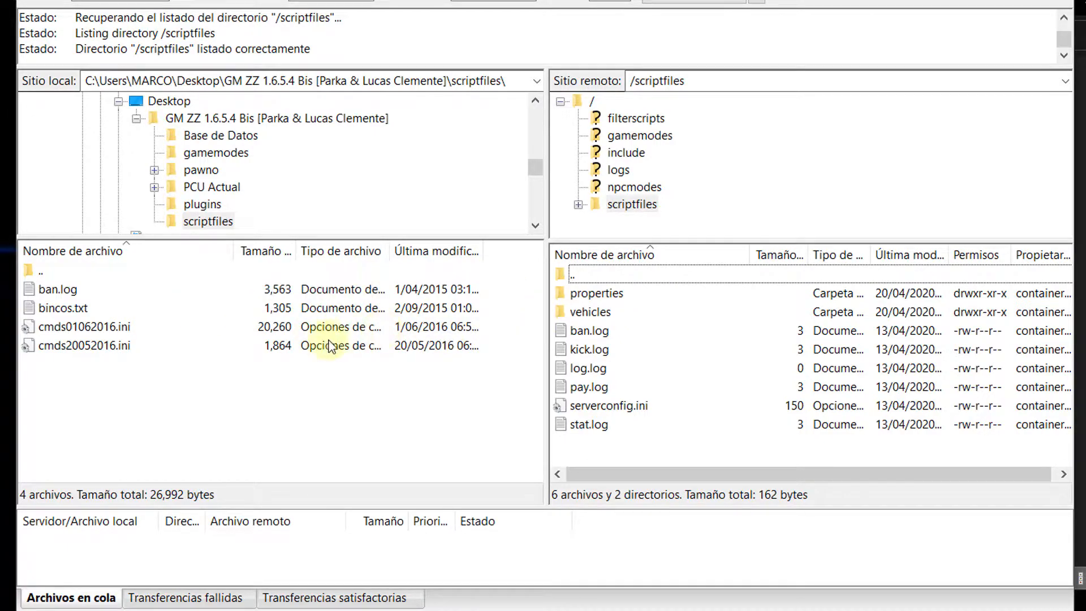
Step: Upload the four local scriptfiles files, overwriting ban.log, then return both panes to top level
{"action": "left_click_drag", "start_coordinate": [121, 368], "coordinate": [633, 453]}
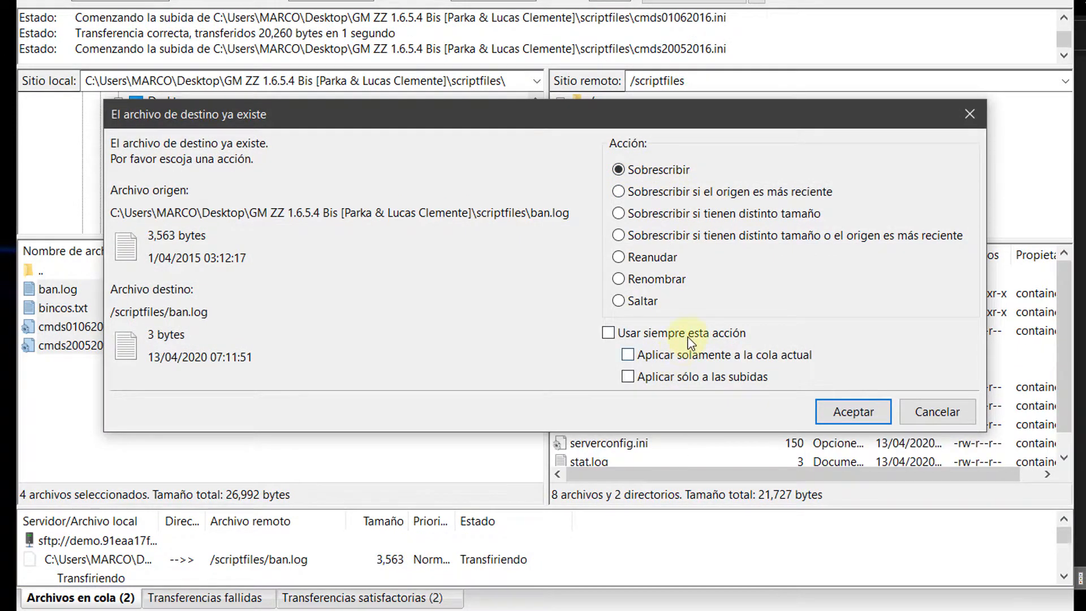
{"action": "left_click", "coordinate": [845, 408]}
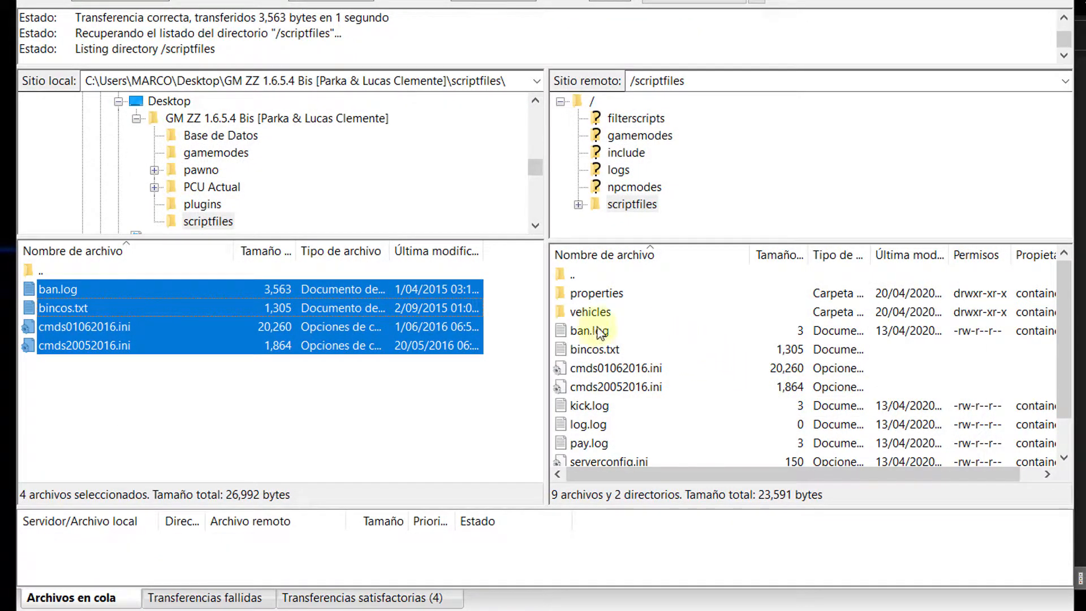
{"action": "left_click", "coordinate": [578, 279]}
{"action": "double_click", "coordinate": [577, 277]}
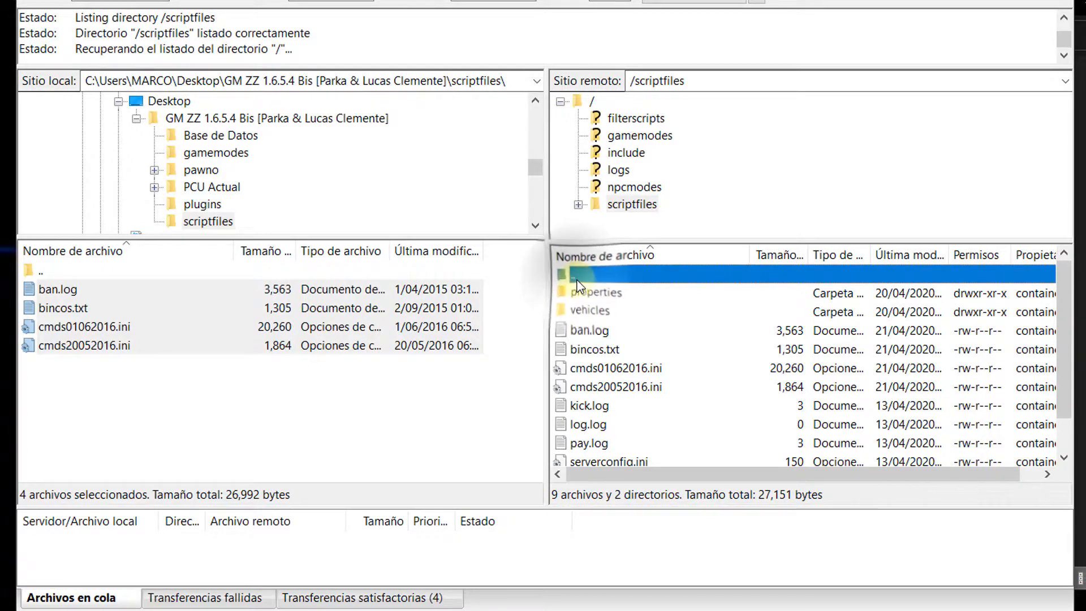
{"action": "double_click", "coordinate": [46, 277]}
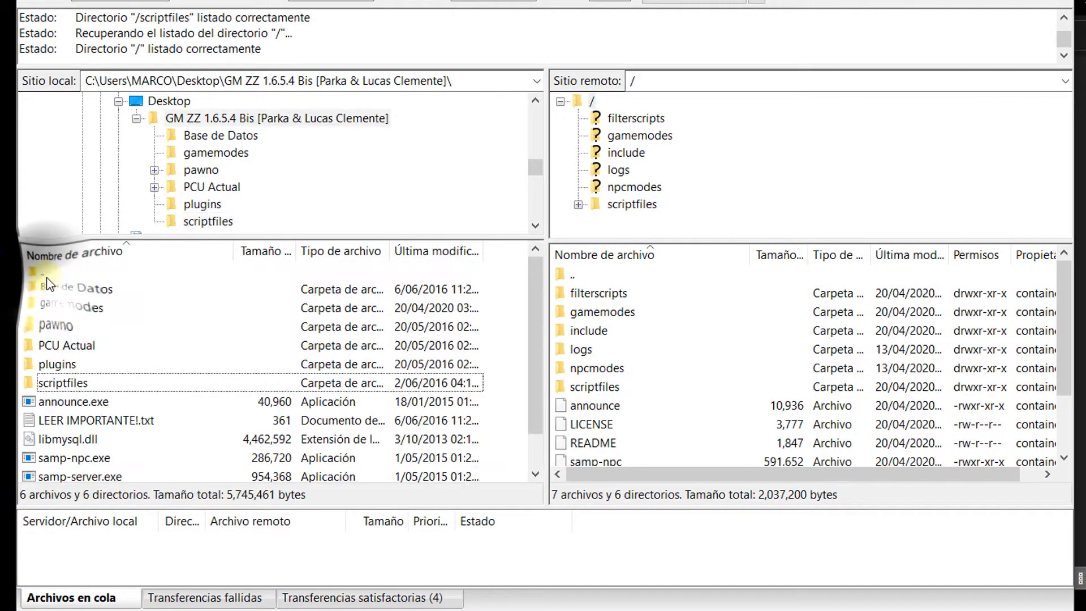
{"action": "left_click_drag", "start_coordinate": [57, 384], "coordinate": [593, 392]}
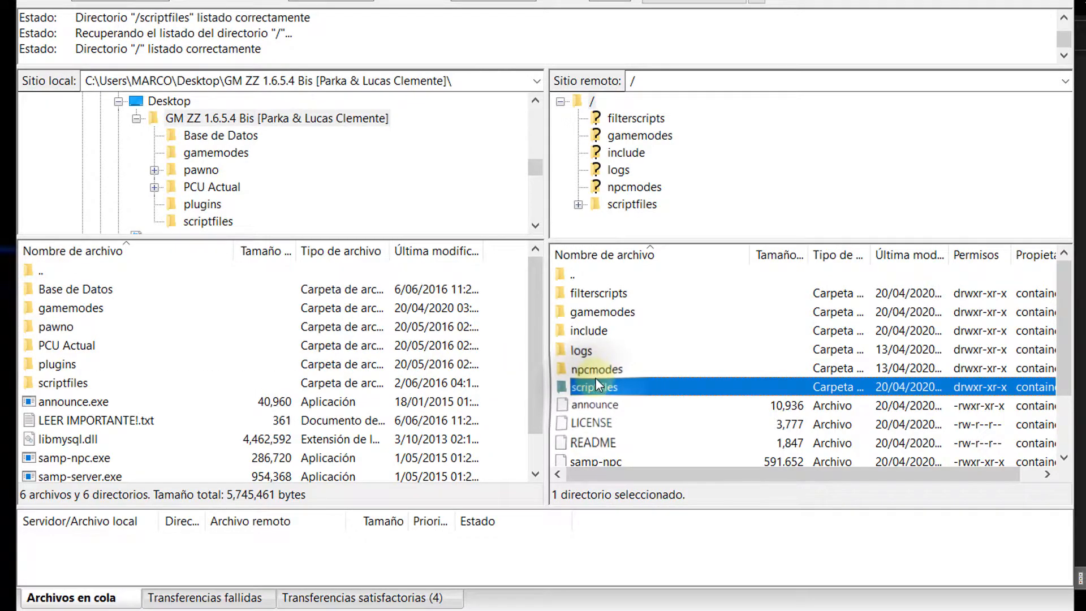
{"action": "scroll", "coordinate": [595, 374], "scroll_direction": "down", "scroll_amount": 1}
Step: Look inside the local plugins folder, then return to the game-mode folder
{"action": "scroll", "coordinate": [597, 376], "scroll_direction": "up", "scroll_amount": 1}
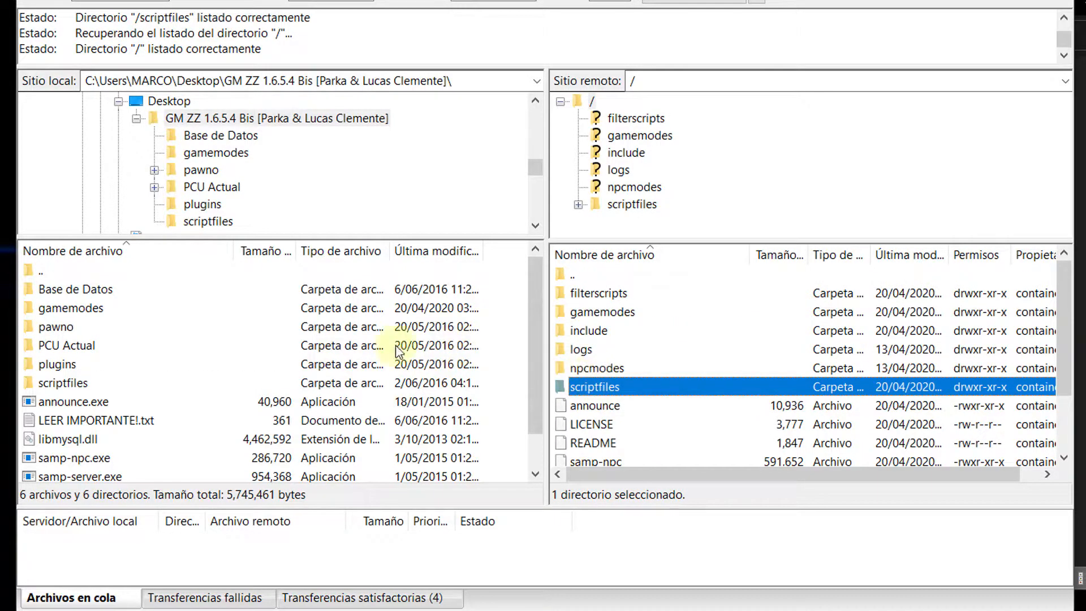
{"action": "left_click", "coordinate": [96, 387]}
{"action": "left_click", "coordinate": [82, 367]}
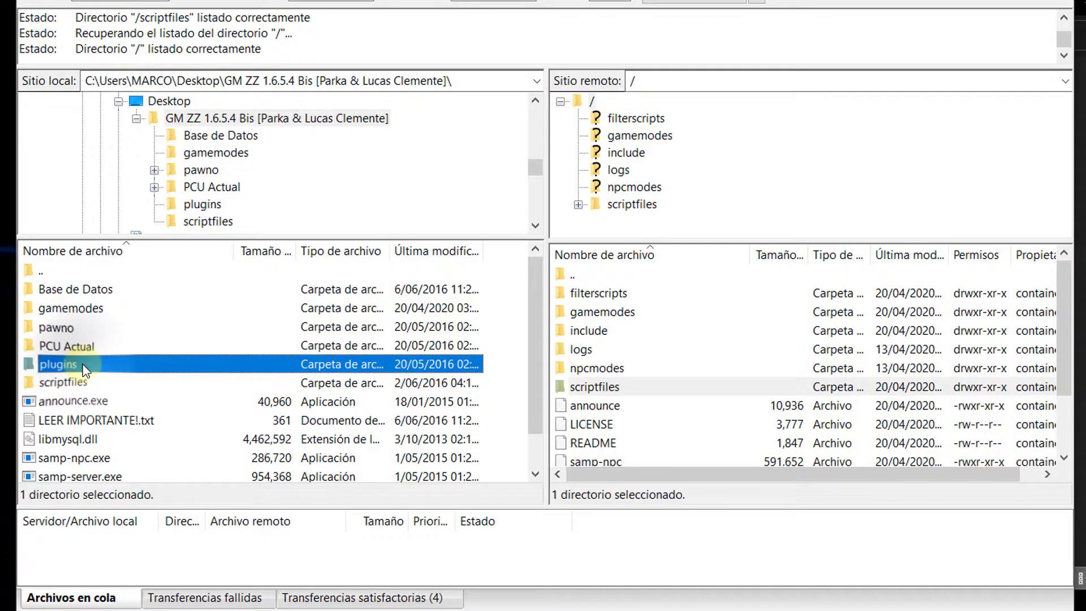
{"action": "double_click", "coordinate": [84, 367]}
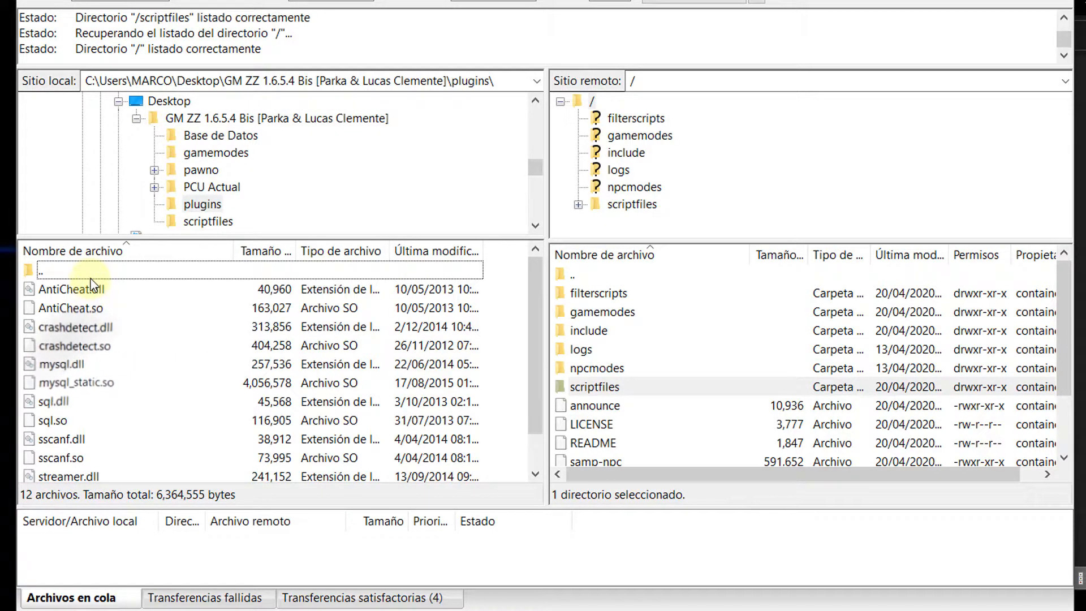
{"action": "double_click", "coordinate": [87, 274]}
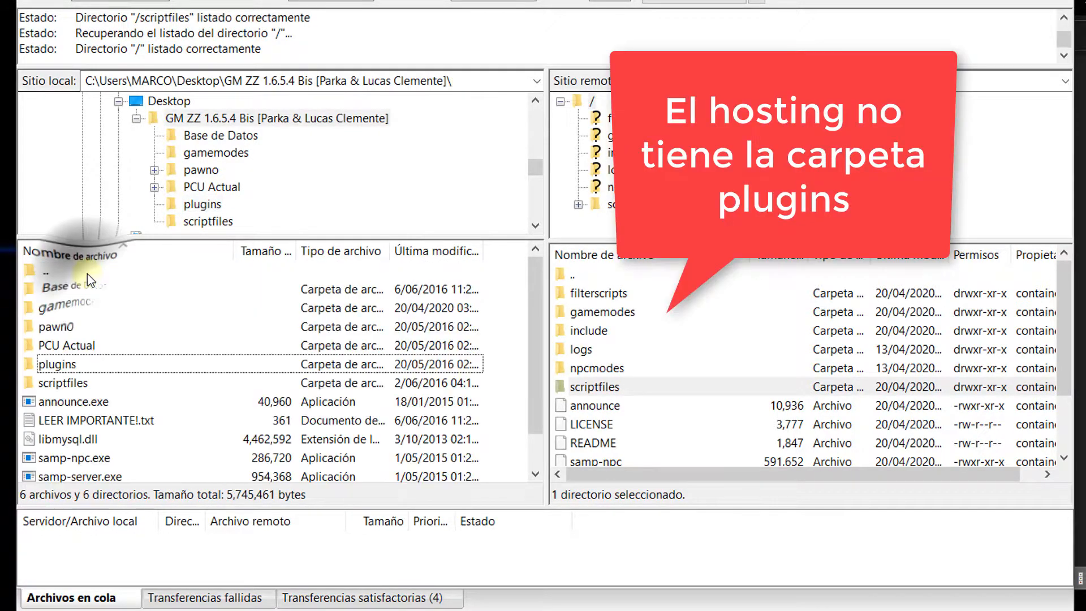
Step: Create a 'plugins' folder at the server root and open it
{"action": "right_click", "coordinate": [649, 405]}
{"action": "right_click", "coordinate": [626, 425]}
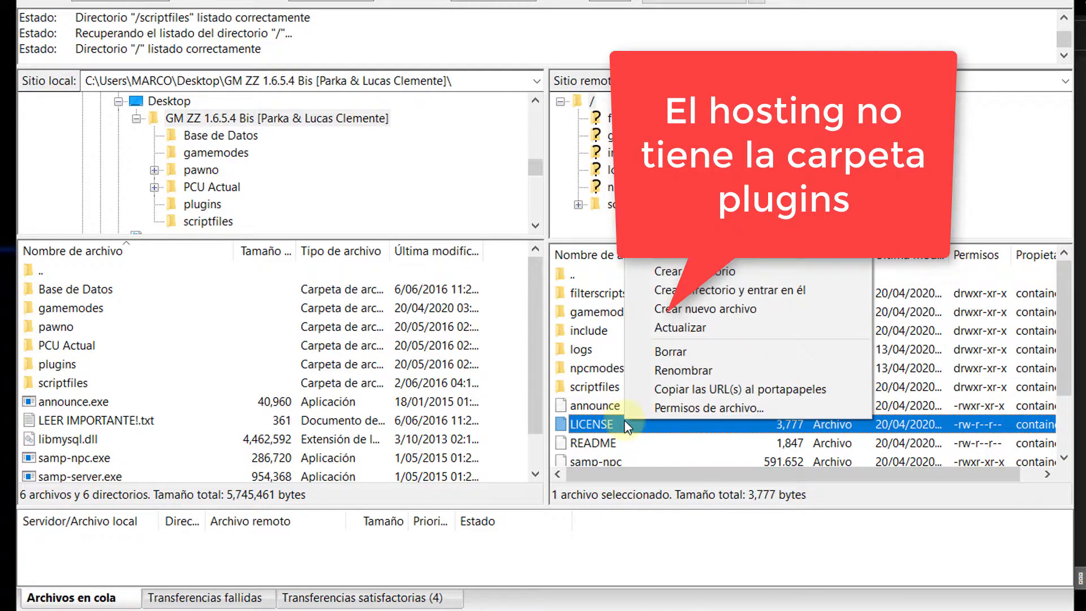
{"action": "left_click", "coordinate": [670, 273]}
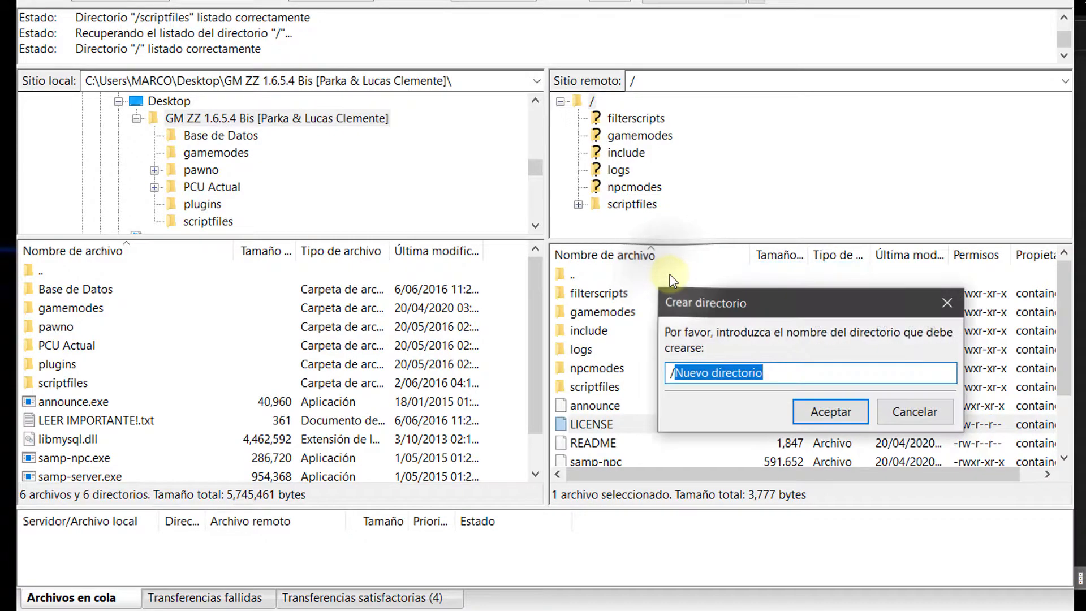
{"action": "type", "text": "plugins"}
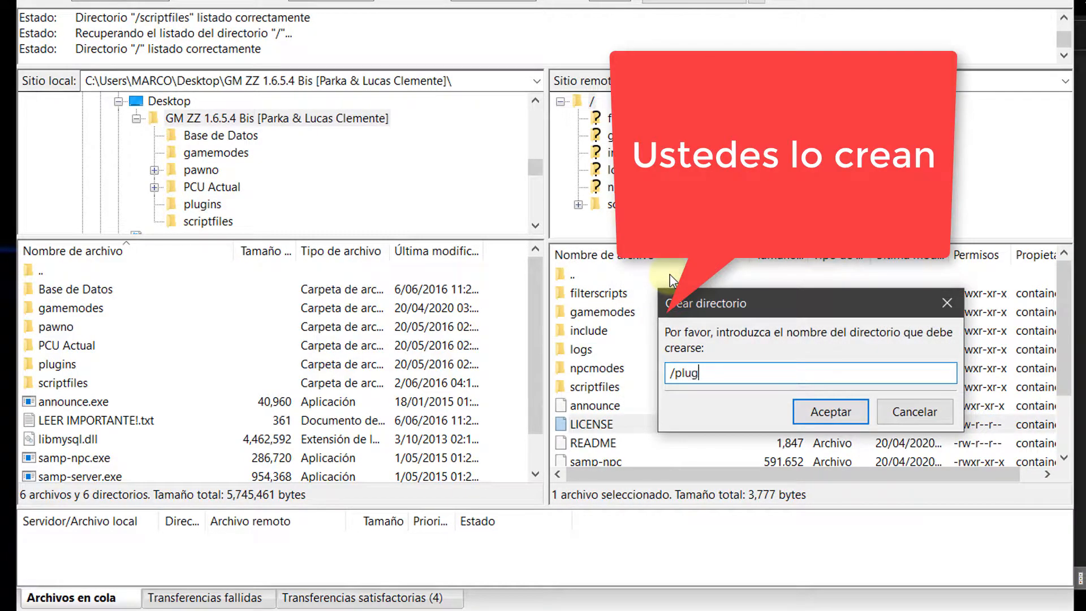
{"action": "key", "text": "Return"}
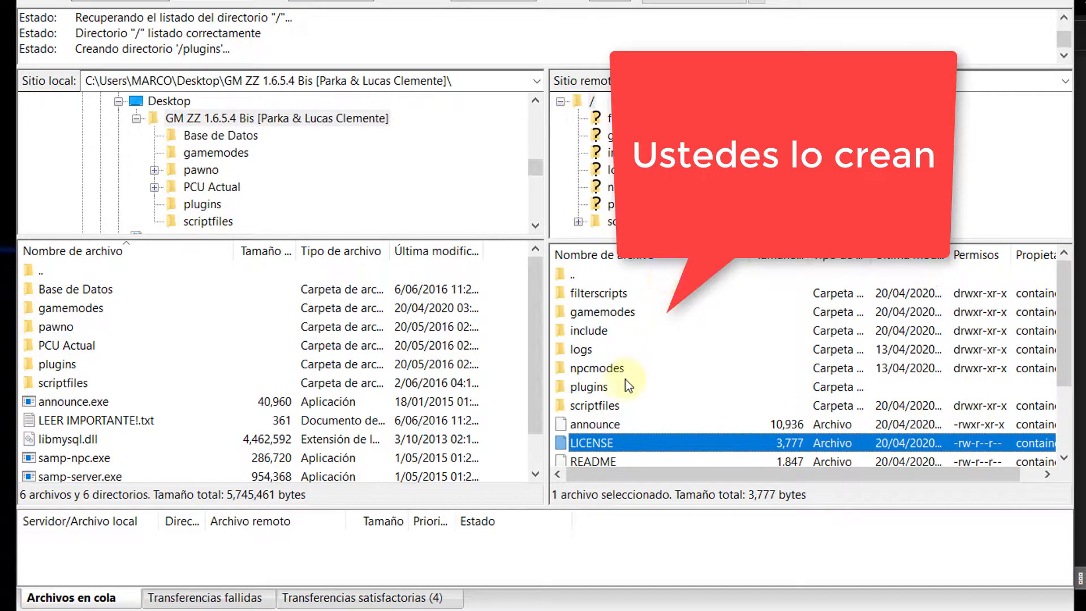
{"action": "left_click", "coordinate": [612, 387]}
{"action": "double_click", "coordinate": [610, 391]}
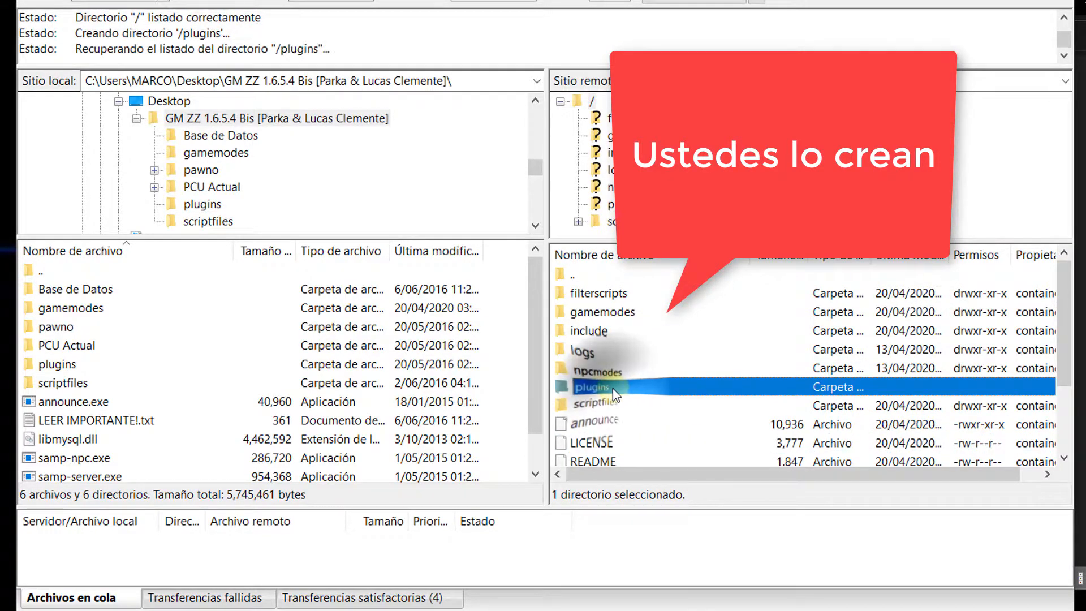
Step: Upload AntiCheat, crashdetect, mysql_static, sql, sscanf and streamer .so files to remote /plugins, then go back up in both panes
{"action": "double_click", "coordinate": [63, 367]}
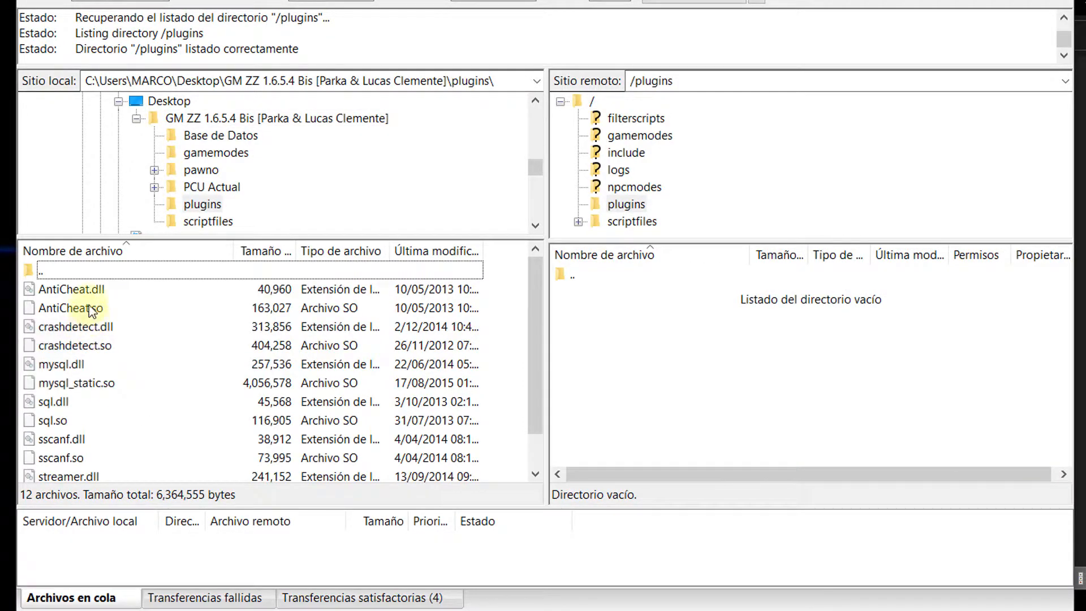
{"action": "scroll", "coordinate": [95, 331], "scroll_direction": "down", "scroll_amount": 1}
{"action": "left_click", "coordinate": [84, 457]}
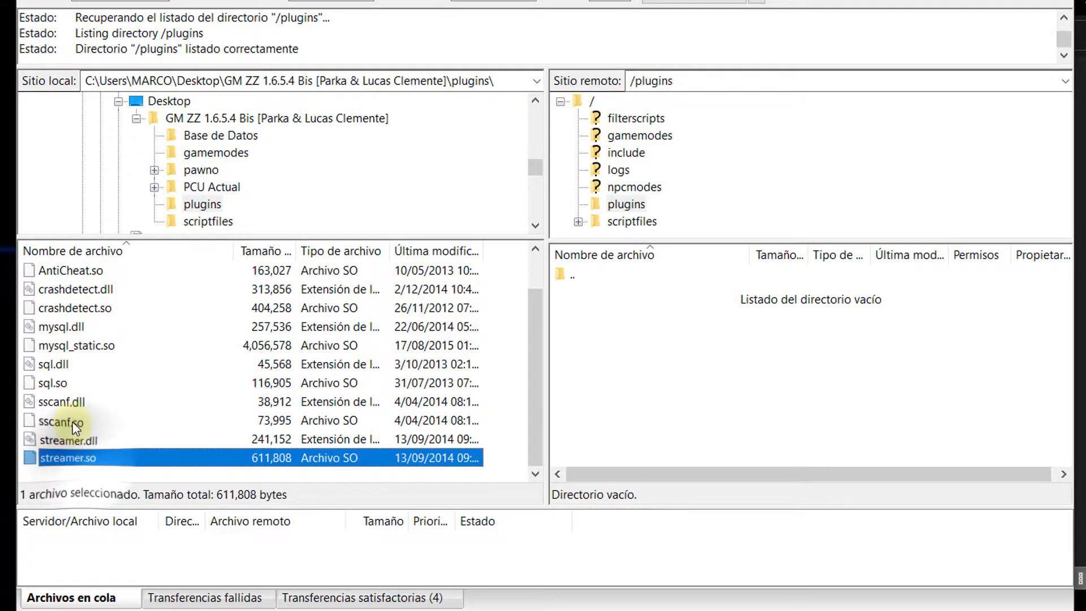
{"action": "left_click", "coordinate": [72, 421], "text": "ctrl"}
{"action": "scroll", "coordinate": [67, 424], "scroll_direction": "up", "scroll_amount": 1}
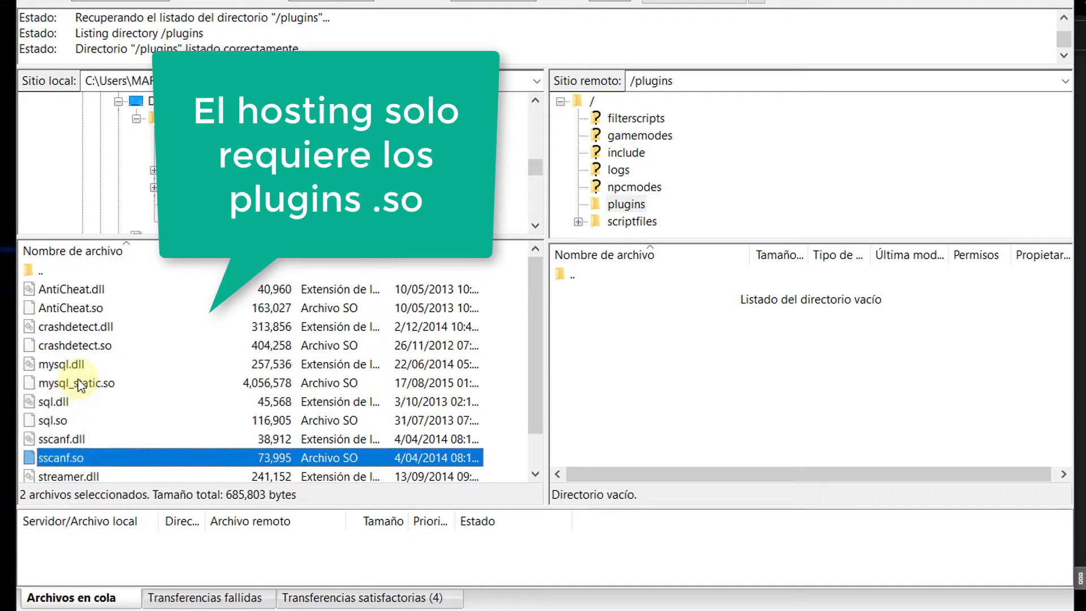
{"action": "left_click", "coordinate": [66, 423], "text": "ctrl"}
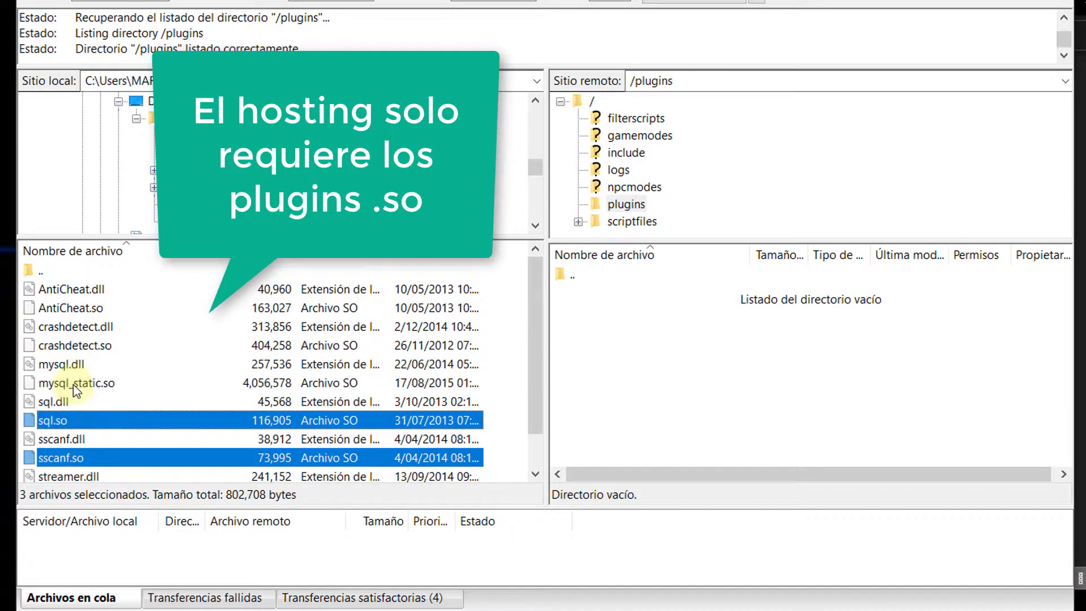
{"action": "left_click", "coordinate": [73, 384], "text": "ctrl"}
{"action": "left_click", "coordinate": [73, 345], "text": "ctrl"}
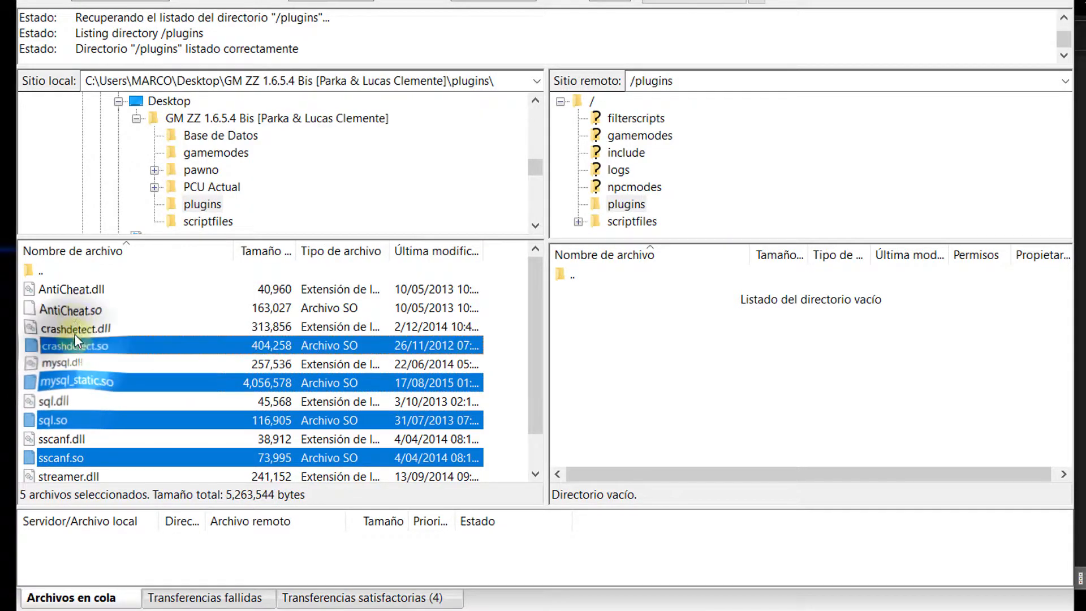
{"action": "left_click", "coordinate": [83, 308], "text": "ctrl"}
{"action": "left_click_drag", "start_coordinate": [84, 307], "coordinate": [625, 372]}
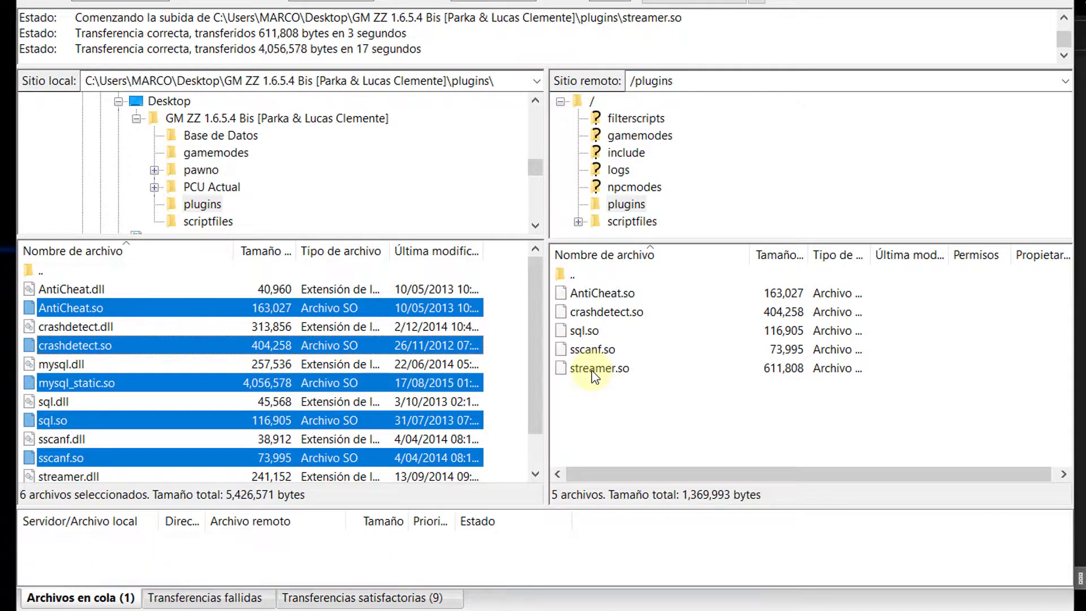
{"action": "double_click", "coordinate": [40, 274]}
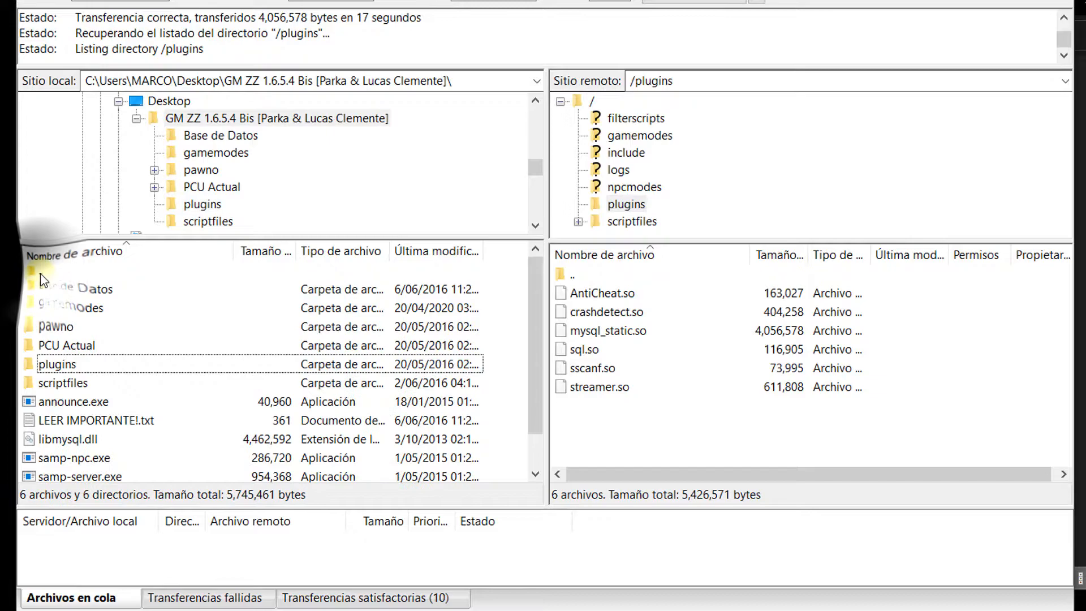
{"action": "double_click", "coordinate": [576, 276]}
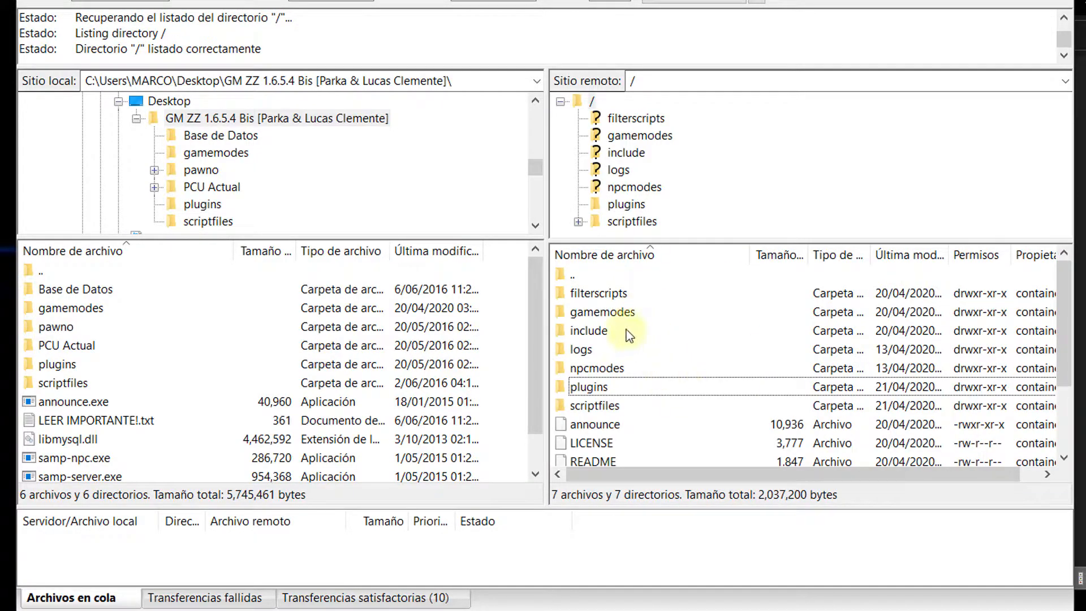
Step: Browse into gamemodes locally (ZZ-RP.amx, ZZ-RP.pwn, zz_mapas.pwn) and on the server
{"action": "left_click", "coordinate": [601, 293]}
{"action": "left_click", "coordinate": [109, 309]}
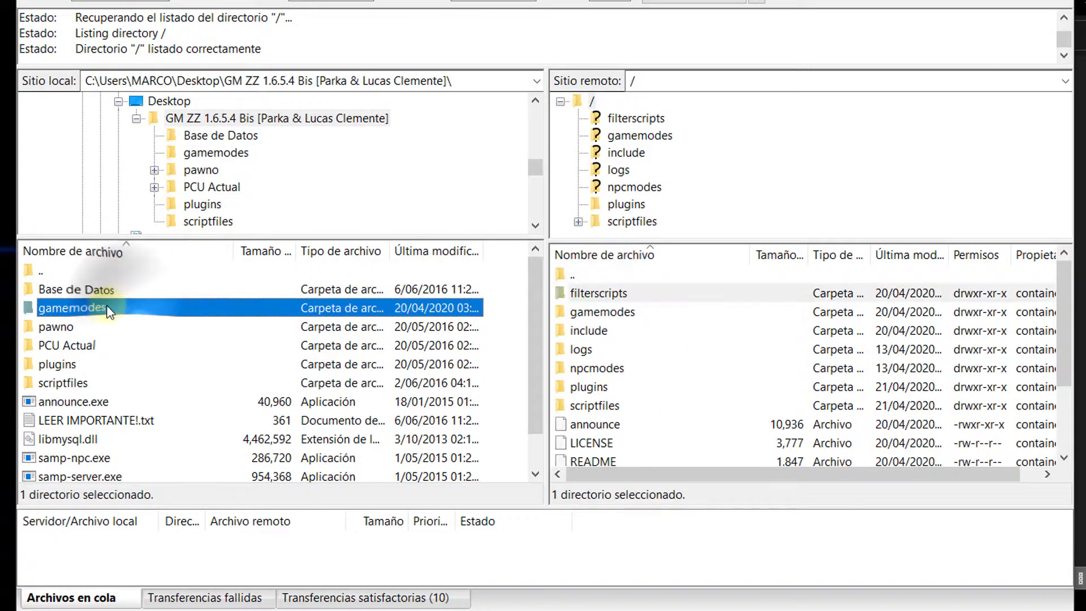
{"action": "left_click", "coordinate": [62, 327]}
{"action": "left_click", "coordinate": [87, 365]}
{"action": "double_click", "coordinate": [81, 310]}
{"action": "double_click", "coordinate": [595, 315]}
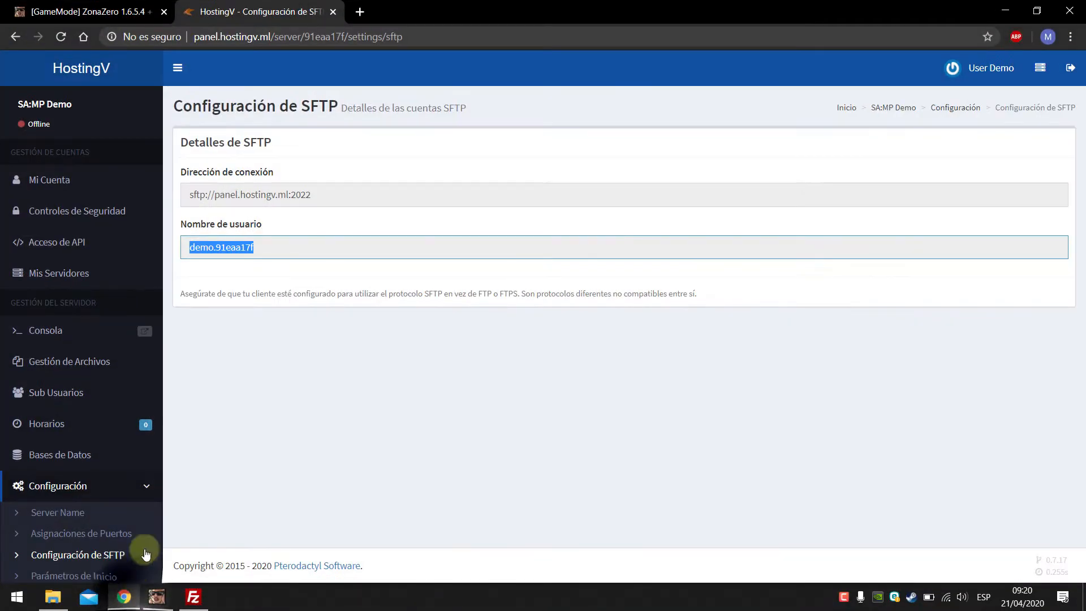
Step: Create database s1_zonazero on 127.0.0.1:3306, reveal its password, and switch to File Explorer
{"action": "left_click", "coordinate": [256, 346]}
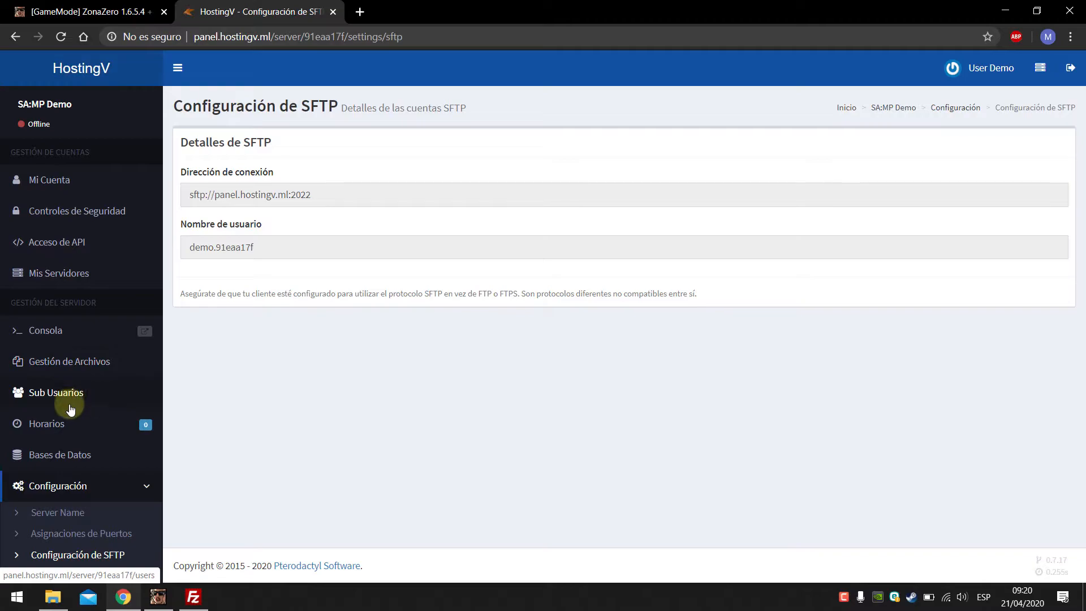
{"action": "left_click", "coordinate": [126, 488]}
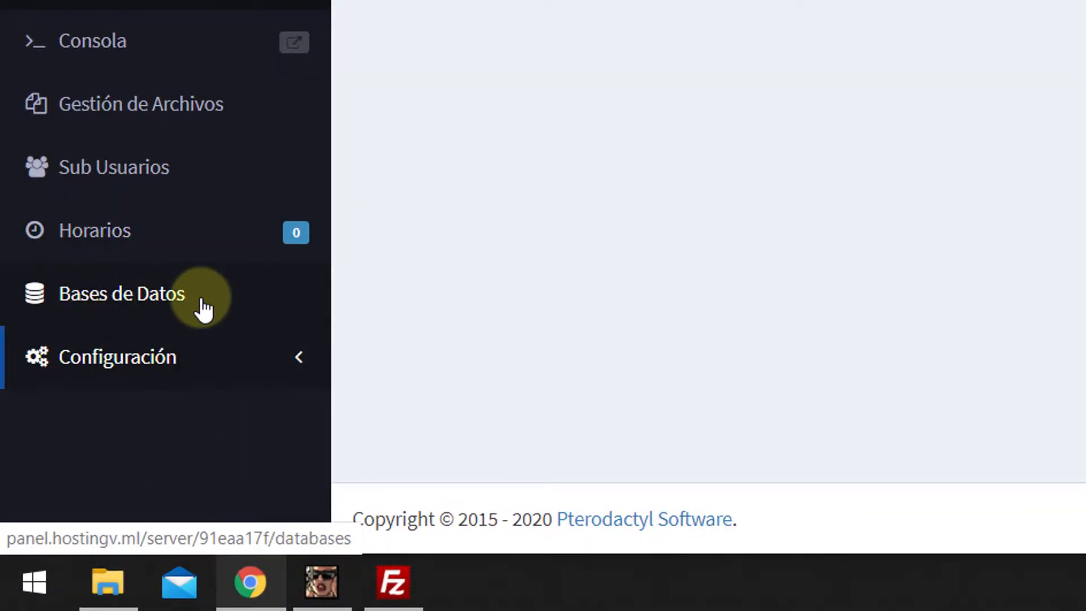
{"action": "left_click", "coordinate": [38, 298]}
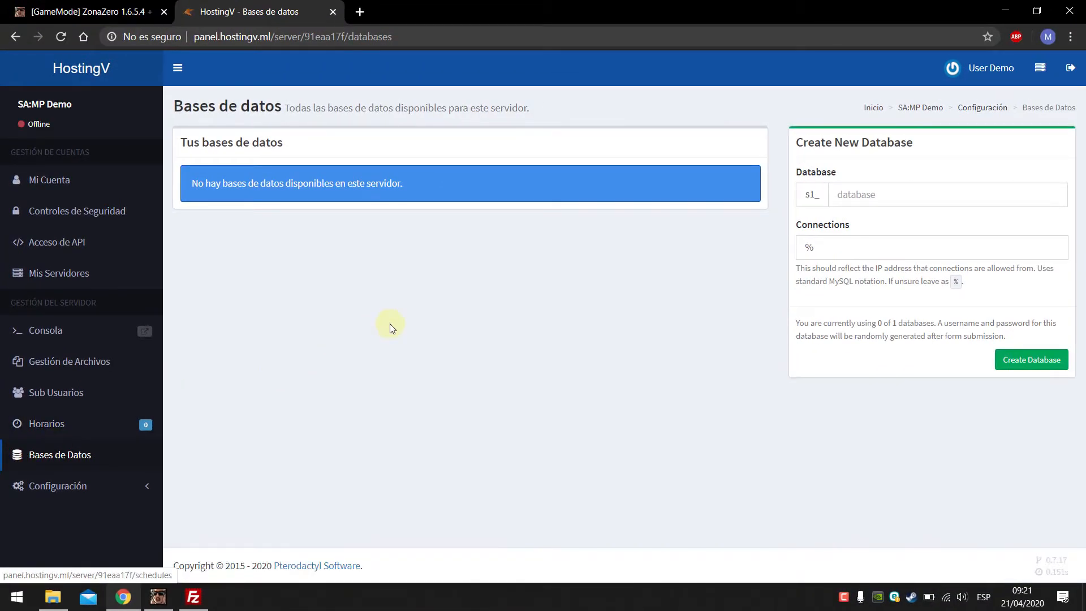
{"action": "left_click", "coordinate": [856, 199]}
{"action": "type", "text": "s"}
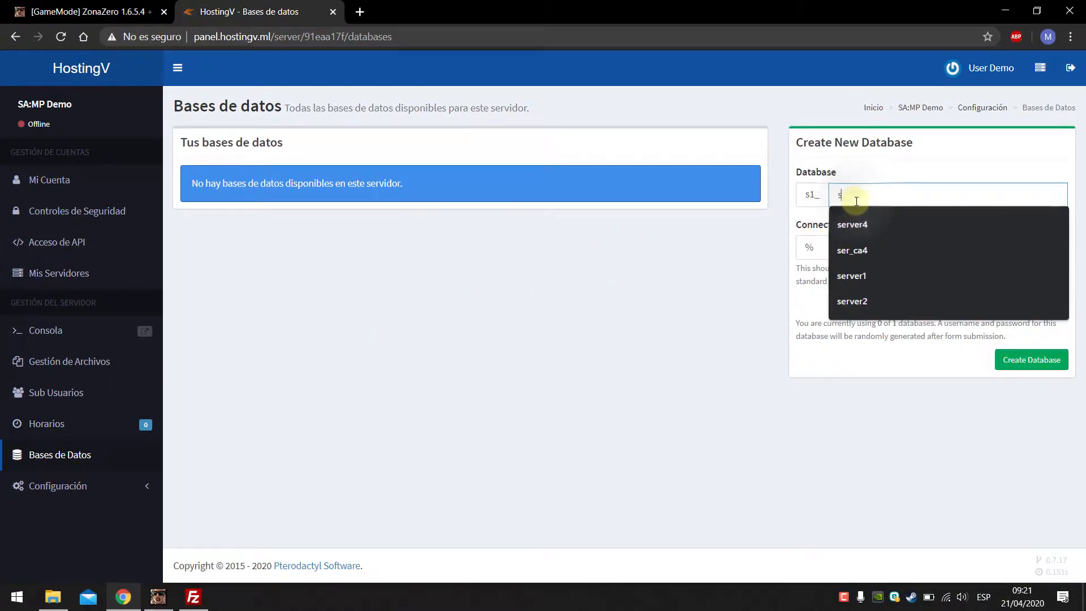
{"action": "type", "text": "d"}
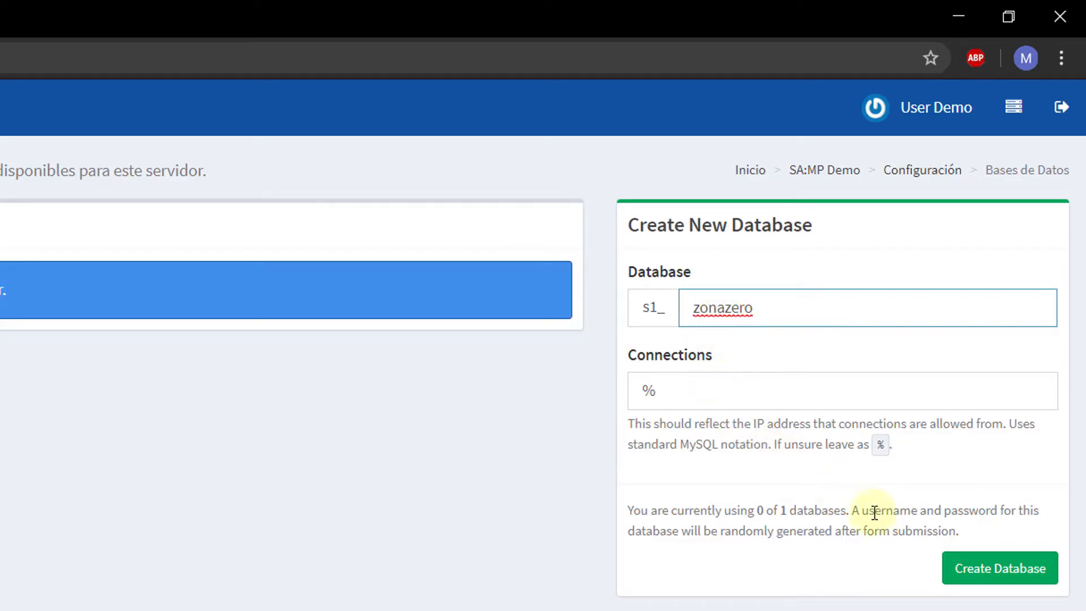
{"action": "left_click", "coordinate": [980, 573]}
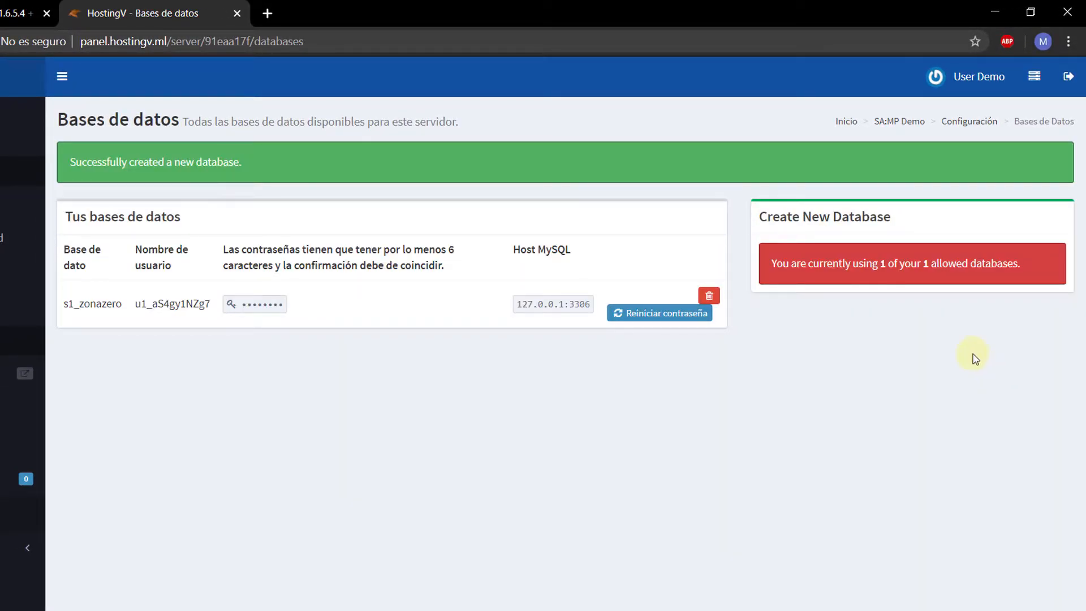
{"action": "left_click", "coordinate": [232, 308]}
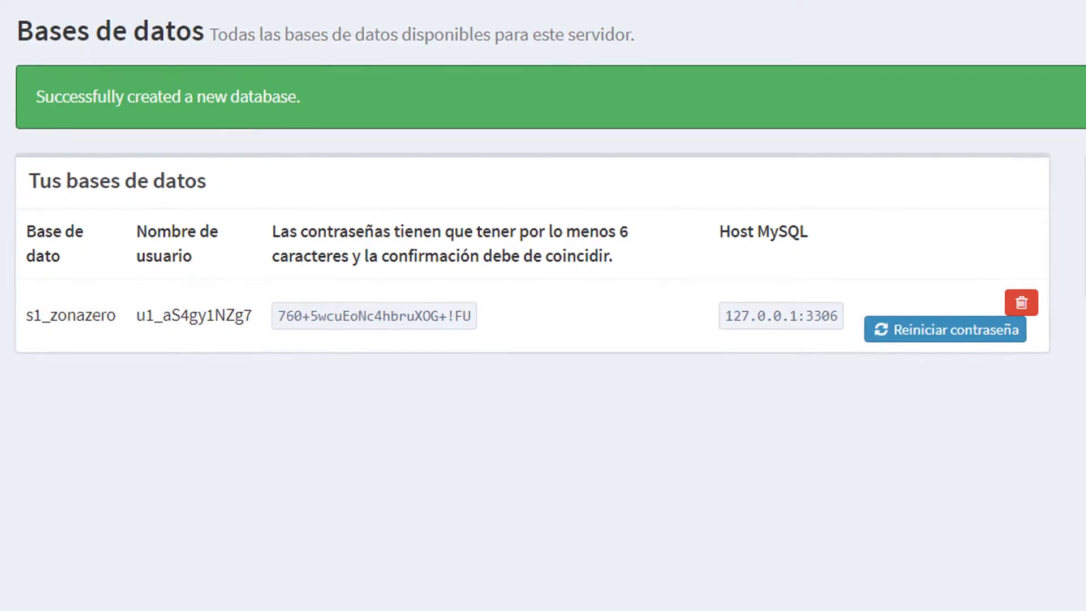
{"action": "key", "text": "alt+Tab"}
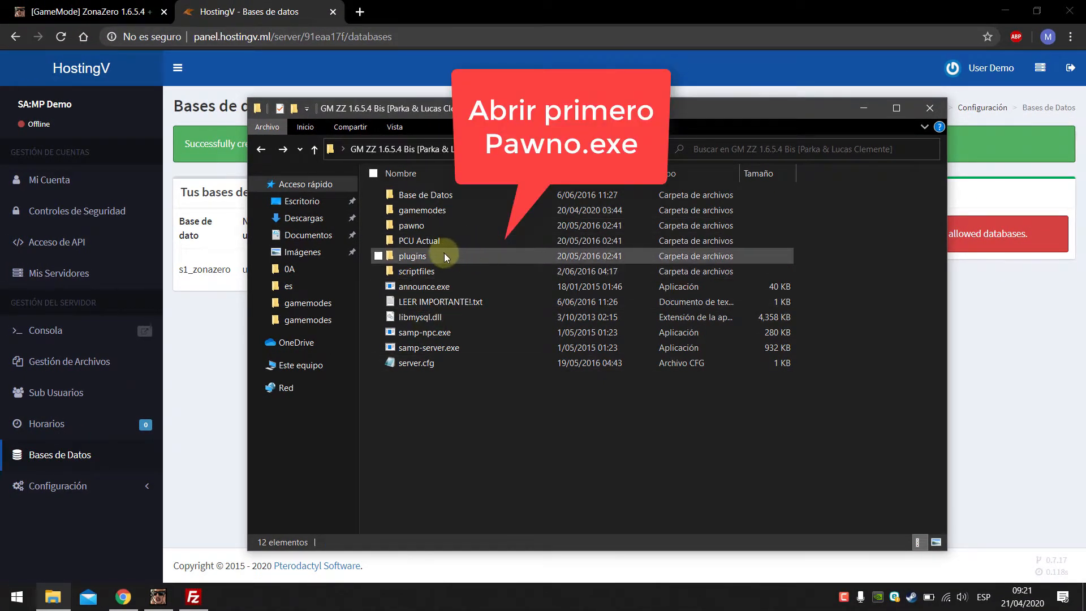
Step: Launch pawno.exe, dismiss the error, enable Associate with *.pwn, and restart Pawno
{"action": "double_click", "coordinate": [422, 226]}
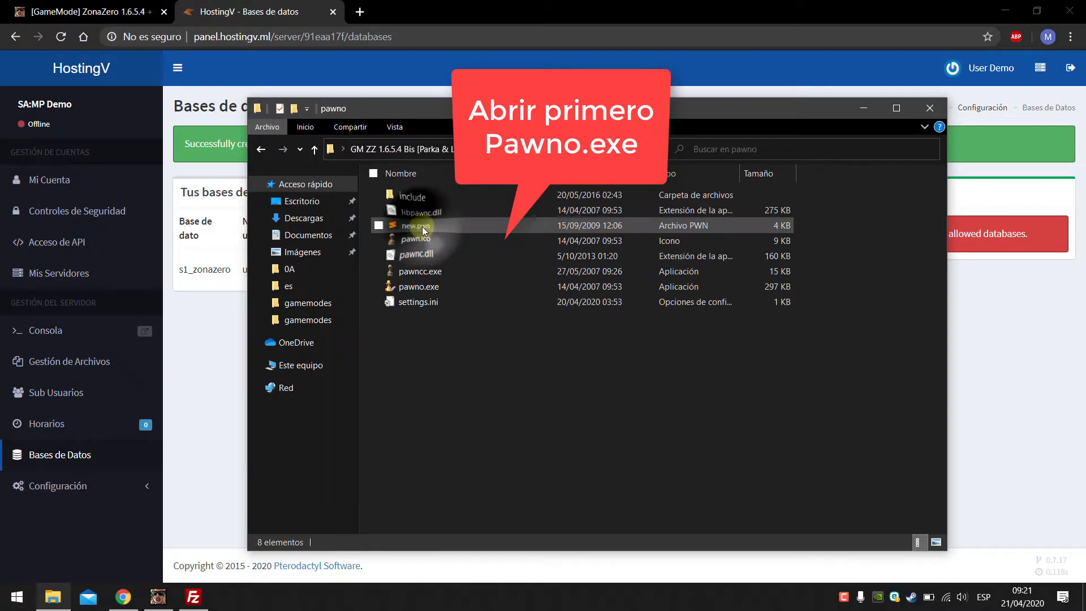
{"action": "left_click", "coordinate": [419, 286]}
{"action": "double_click", "coordinate": [419, 286]}
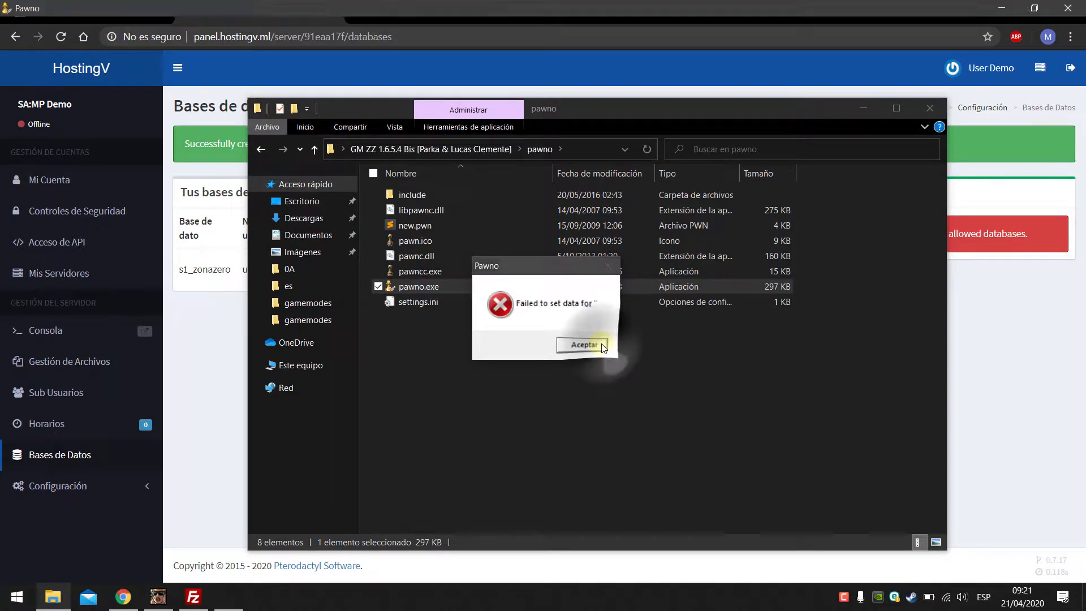
{"action": "left_click", "coordinate": [603, 347]}
{"action": "left_click", "coordinate": [95, 23]}
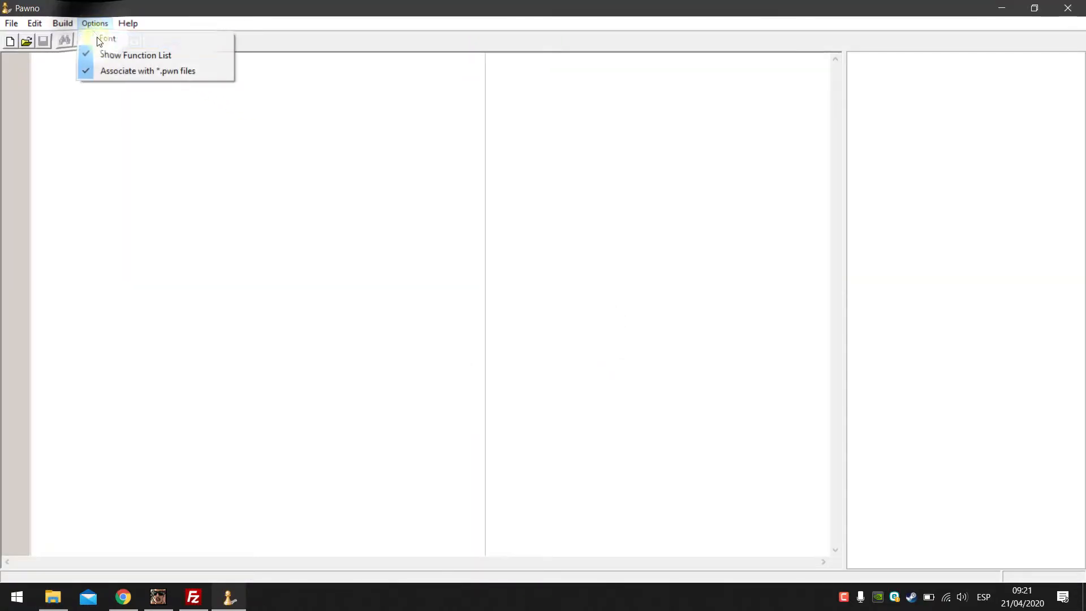
{"action": "left_click", "coordinate": [117, 72]}
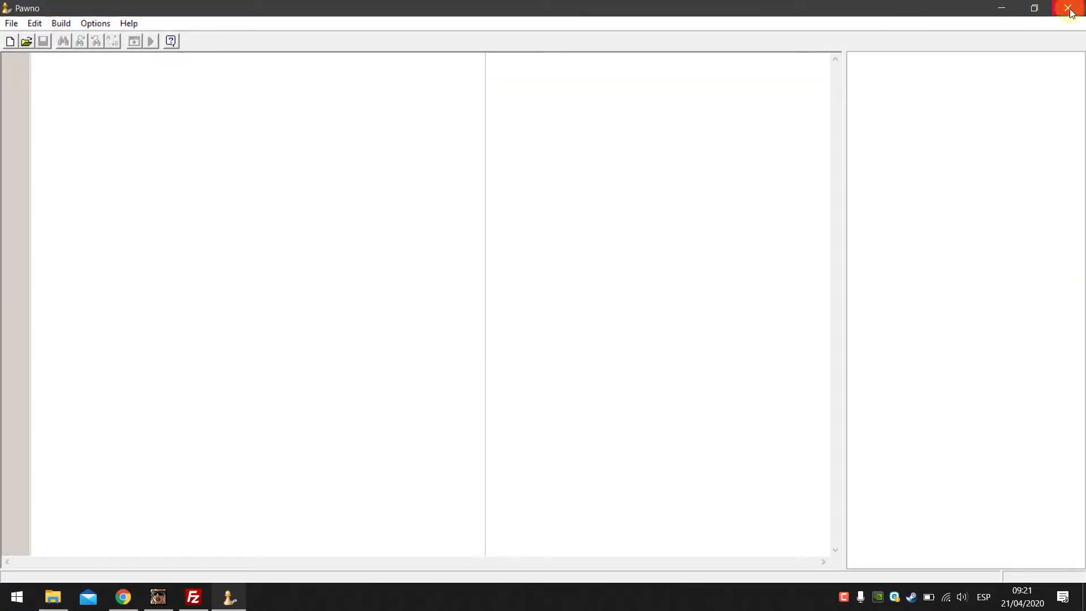
{"action": "left_click", "coordinate": [1071, 9]}
{"action": "double_click", "coordinate": [429, 285]}
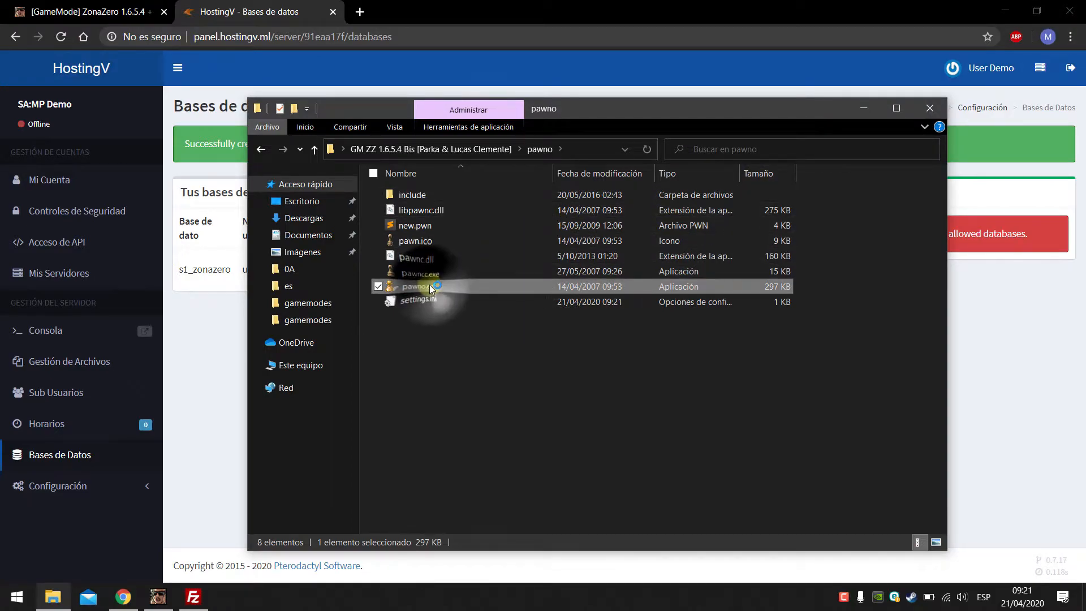
Step: Open ZZ-RP.pwn from the desktop game-mode folder's gamemodes subfolder
{"action": "left_click", "coordinate": [11, 23]}
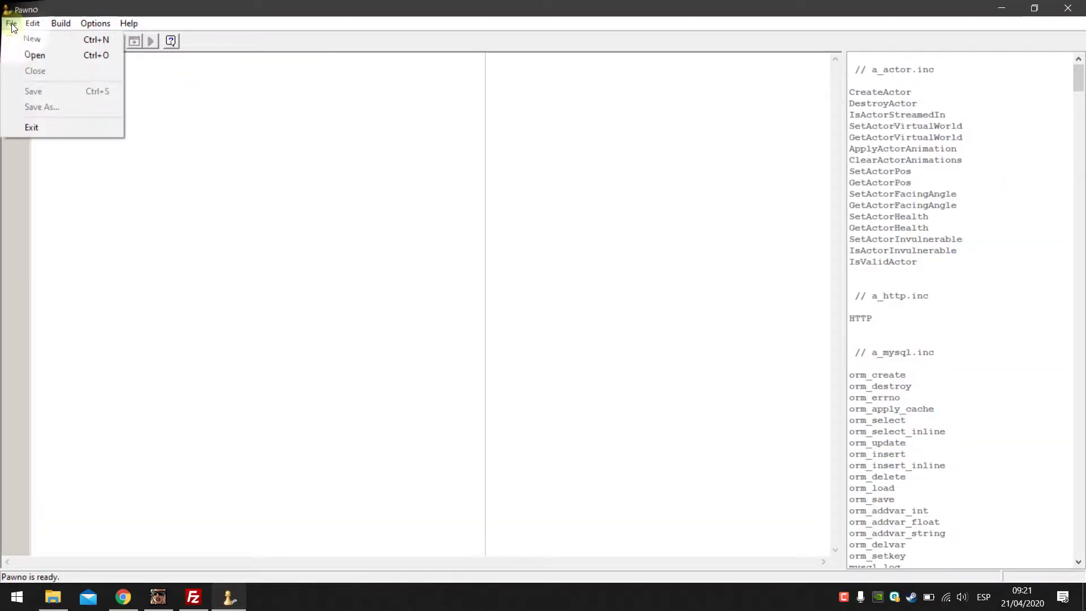
{"action": "left_click", "coordinate": [33, 55]}
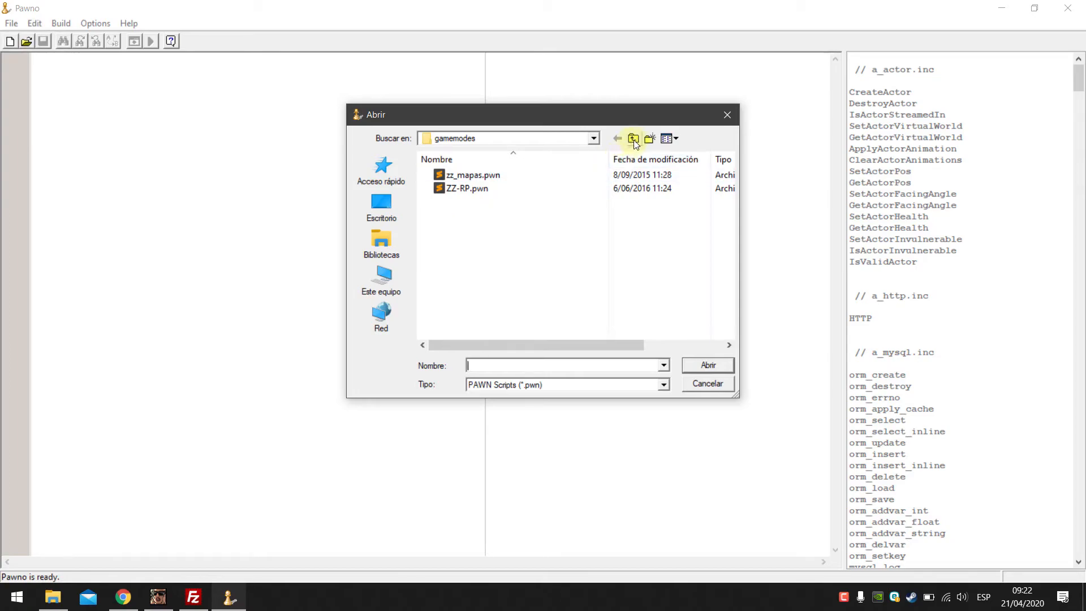
{"action": "left_click", "coordinate": [634, 140]}
{"action": "left_click", "coordinate": [634, 140]}
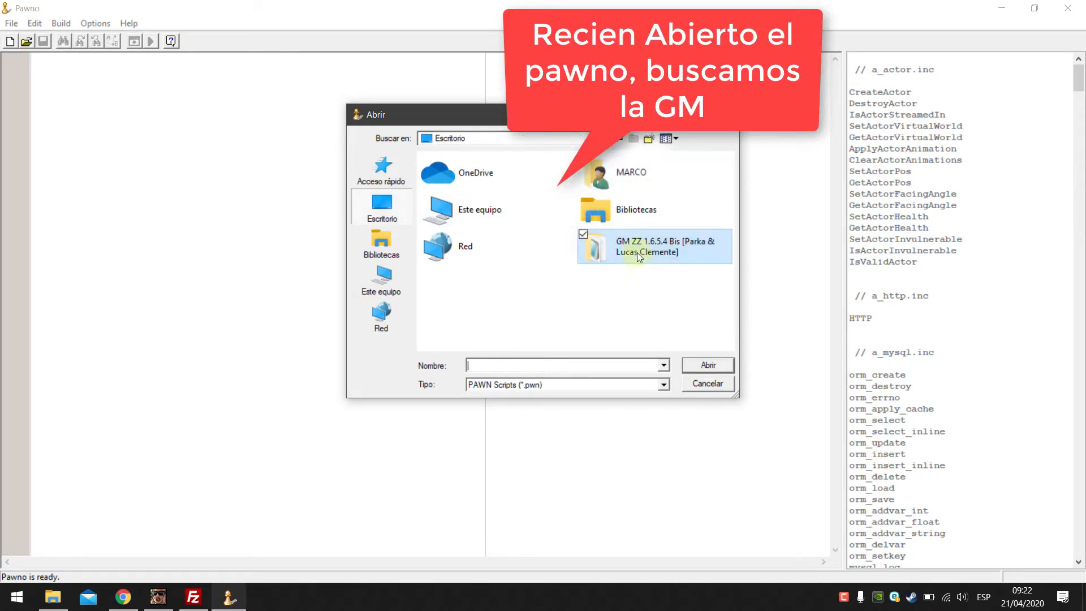
{"action": "double_click", "coordinate": [637, 249]}
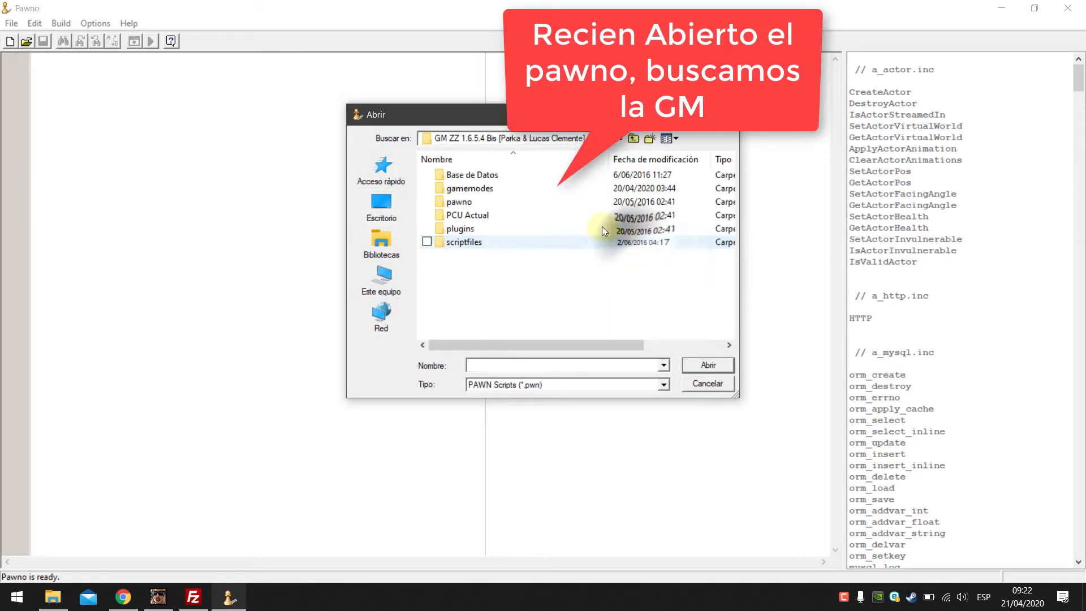
{"action": "double_click", "coordinate": [488, 188]}
{"action": "double_click", "coordinate": [468, 188]}
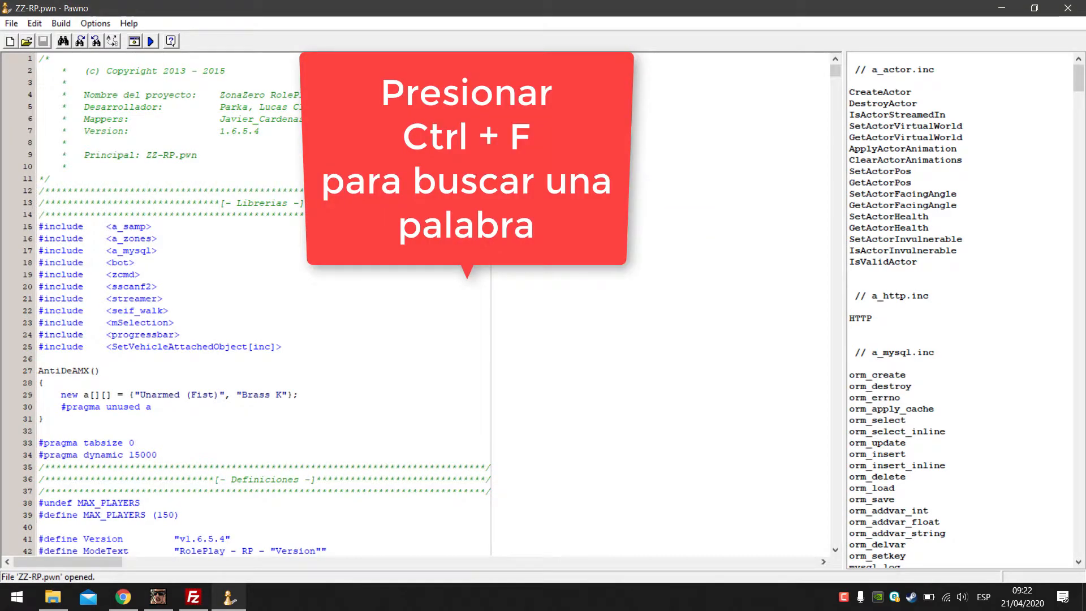
Step: Find mysql_connect in the script and select its 127.0.0.1 host value
{"action": "key", "text": "ctrl+f"}
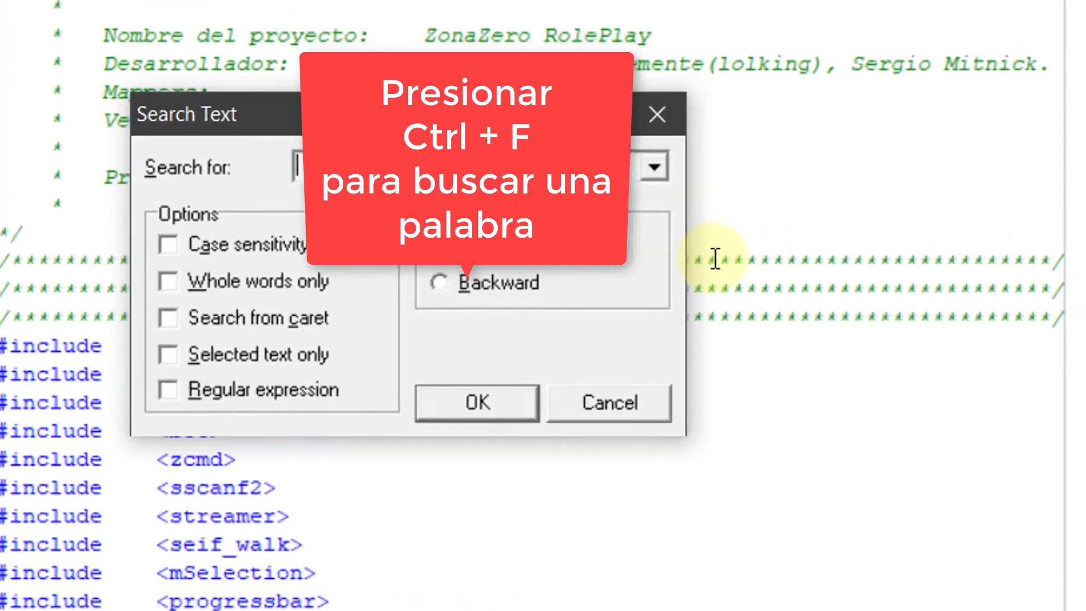
{"action": "type", "text": "mysql_connect"}
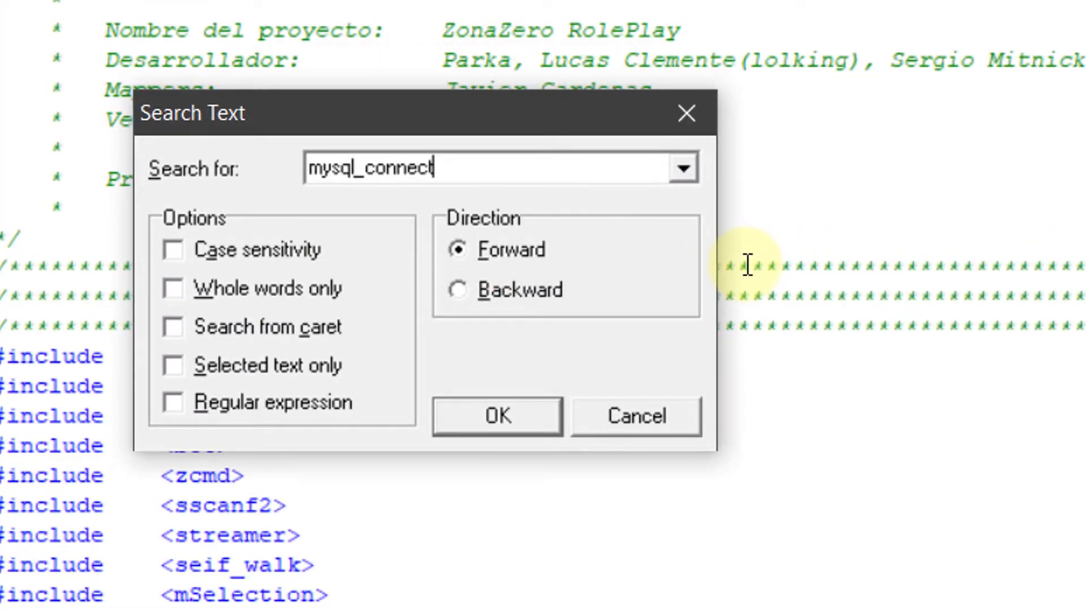
{"action": "key", "text": "Return"}
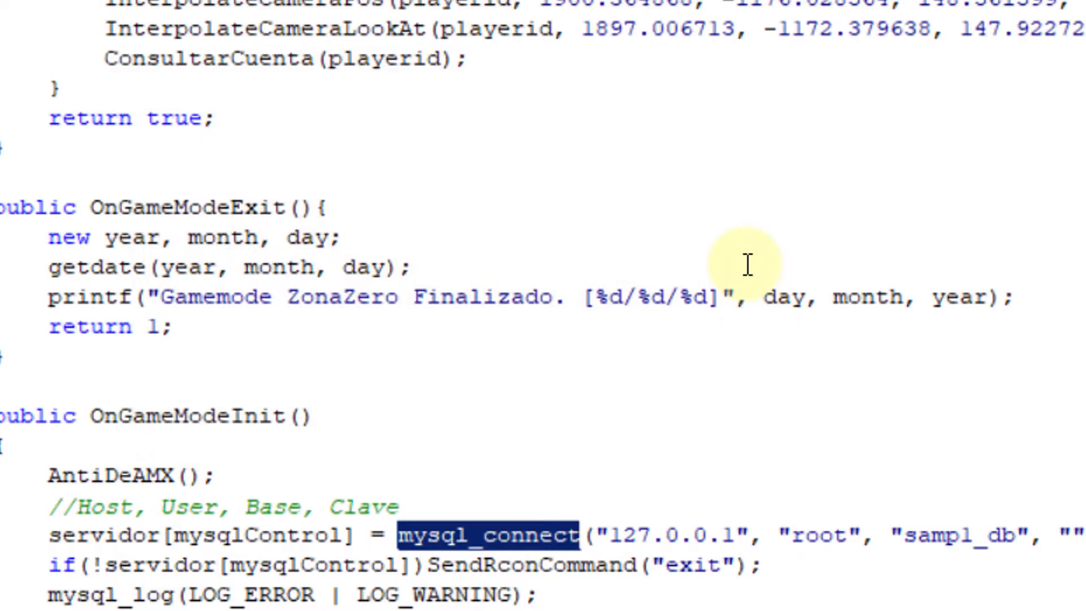
{"action": "left_click", "coordinate": [636, 537]}
{"action": "left_click_drag", "start_coordinate": [611, 536], "coordinate": [732, 522]}
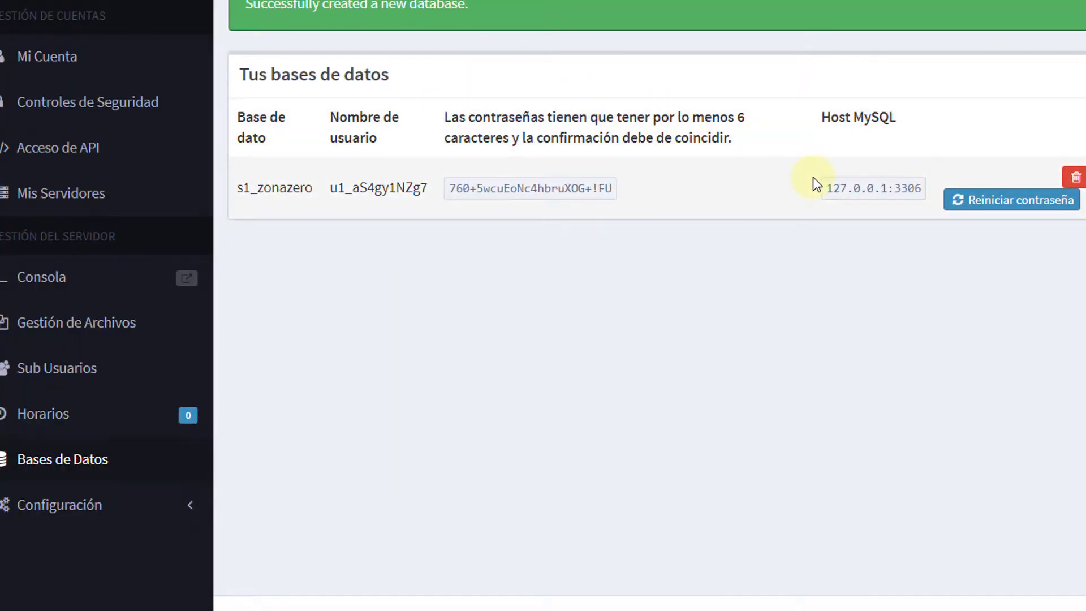
Step: Copy the host db1.hostingv.ml from the phpMyAdmin login page address bar
{"action": "left_click_drag", "start_coordinate": [829, 185], "coordinate": [892, 187]}
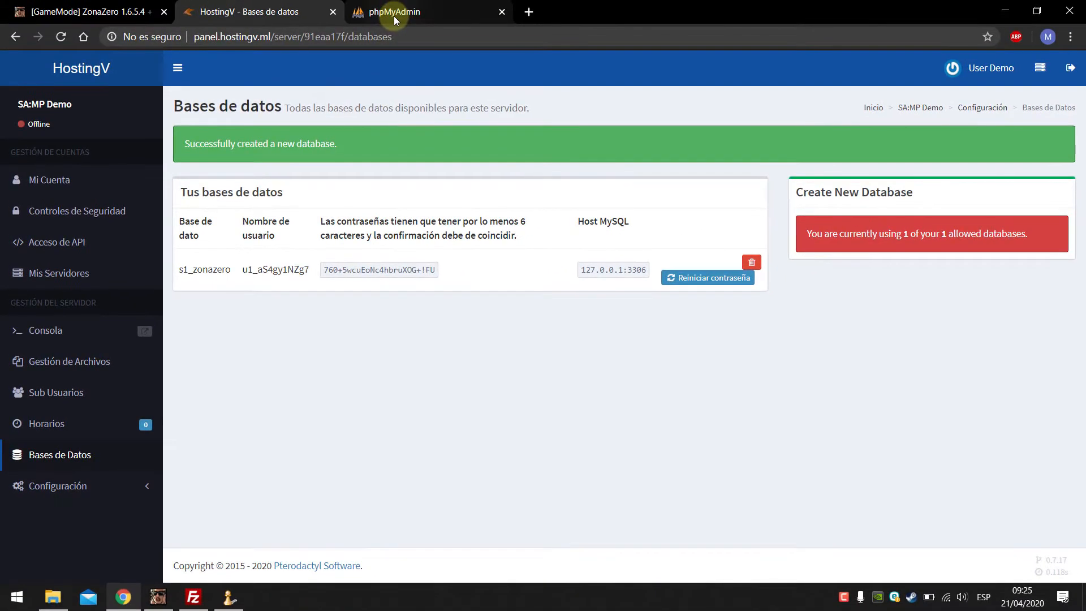
{"action": "left_click", "coordinate": [394, 16]}
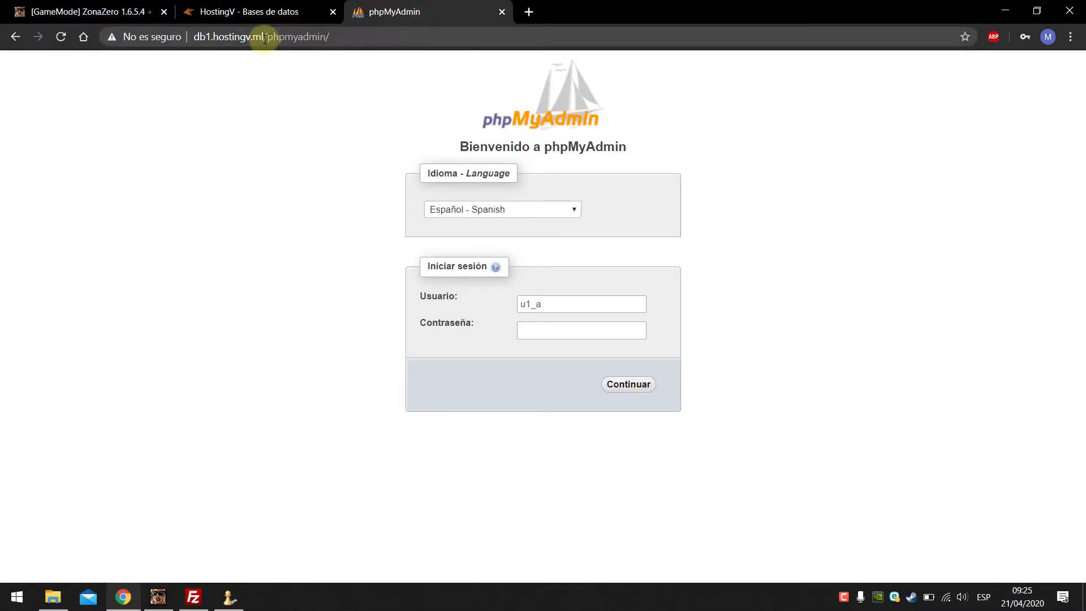
{"action": "left_click_drag", "start_coordinate": [265, 38], "coordinate": [201, 38]}
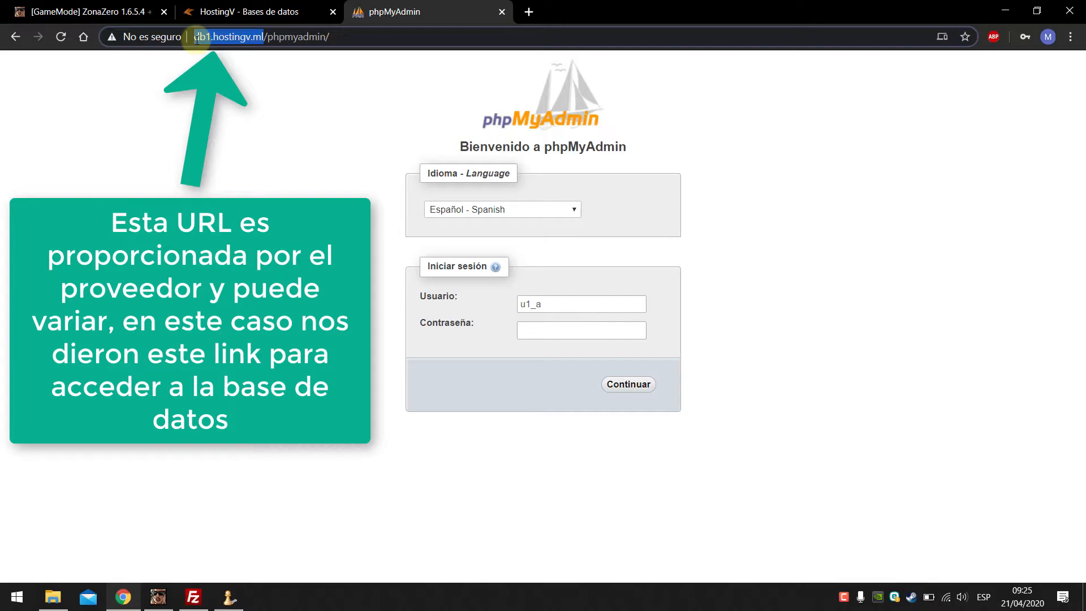
{"action": "right_click", "coordinate": [201, 39]}
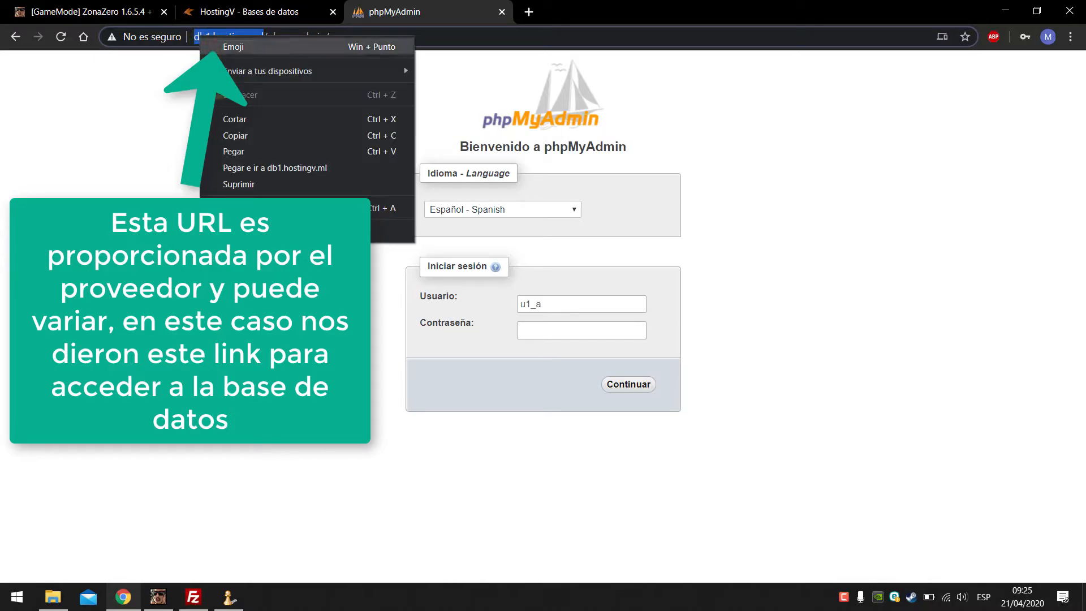
{"action": "left_click", "coordinate": [238, 138]}
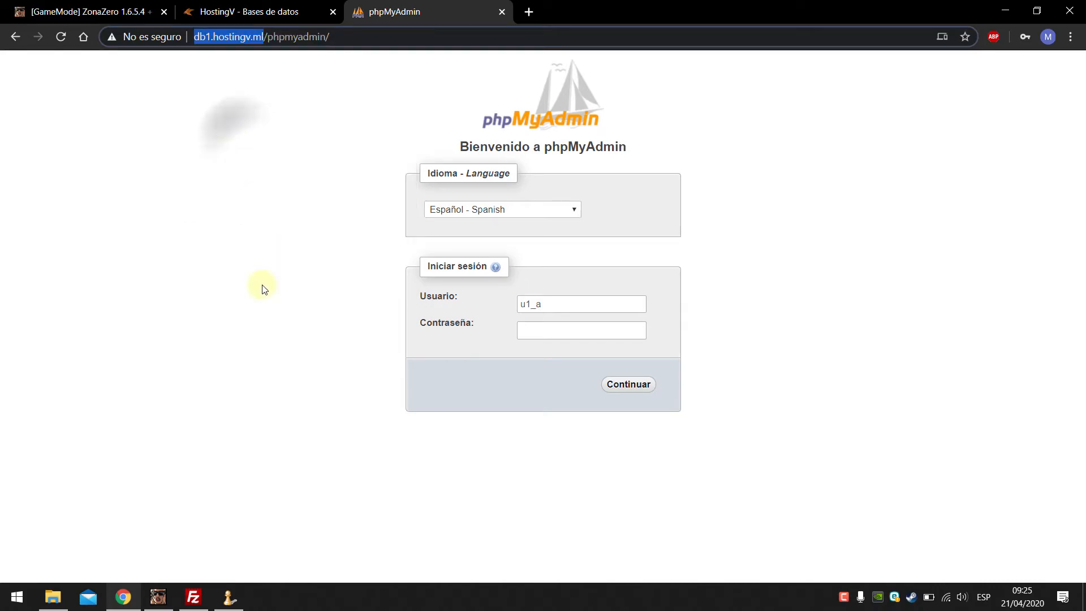
{"action": "left_click", "coordinate": [227, 596]}
Step: Paste the host into mysql_connect and trim it to plain db1.hostingv.ml
{"action": "key", "text": "ctrl+v"}
{"action": "key", "text": "BackSpace"}
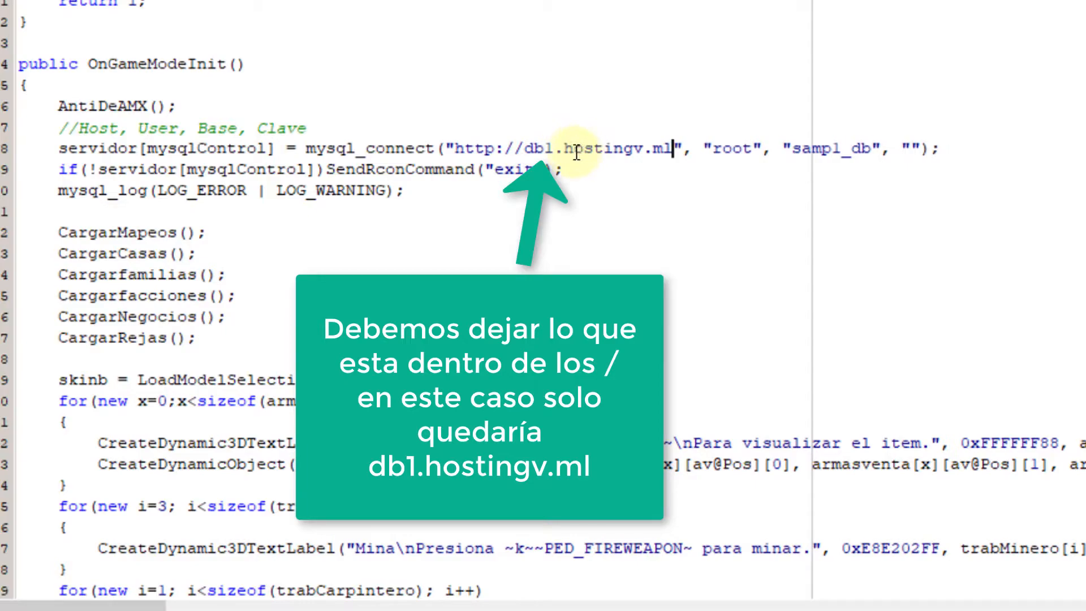
{"action": "left_click", "coordinate": [523, 148]}
{"action": "key", "text": "BackSpace"}
{"action": "key", "text": "BackSpace"}
{"action": "key", "text": "BackSpace"}
{"action": "key", "text": "BackSpace"}
{"action": "key", "text": "BackSpace"}
{"action": "key", "text": "BackSpace"}
{"action": "key", "text": "BackSpace"}
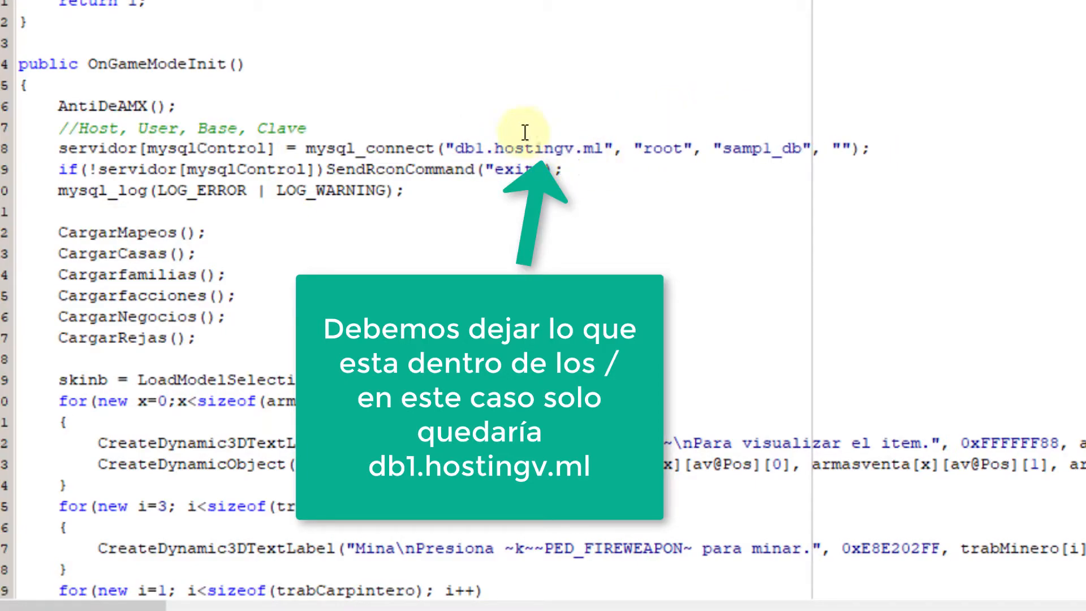
{"action": "left_click_drag", "start_coordinate": [452, 149], "coordinate": [605, 151]}
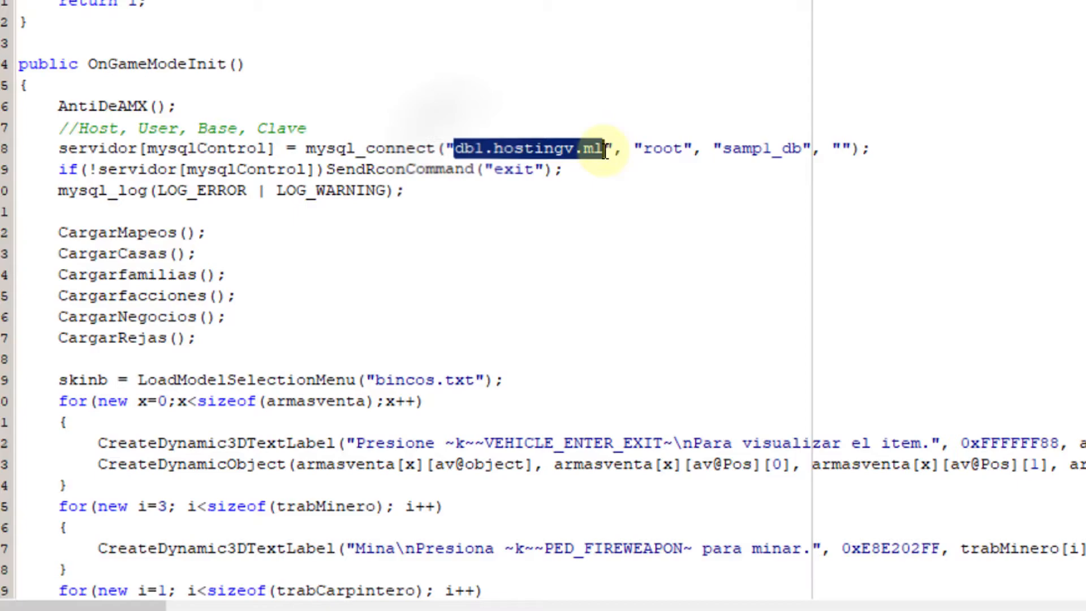
{"action": "left_click", "coordinate": [604, 149]}
{"action": "double_click", "coordinate": [758, 149]}
{"action": "left_click", "coordinate": [842, 150]}
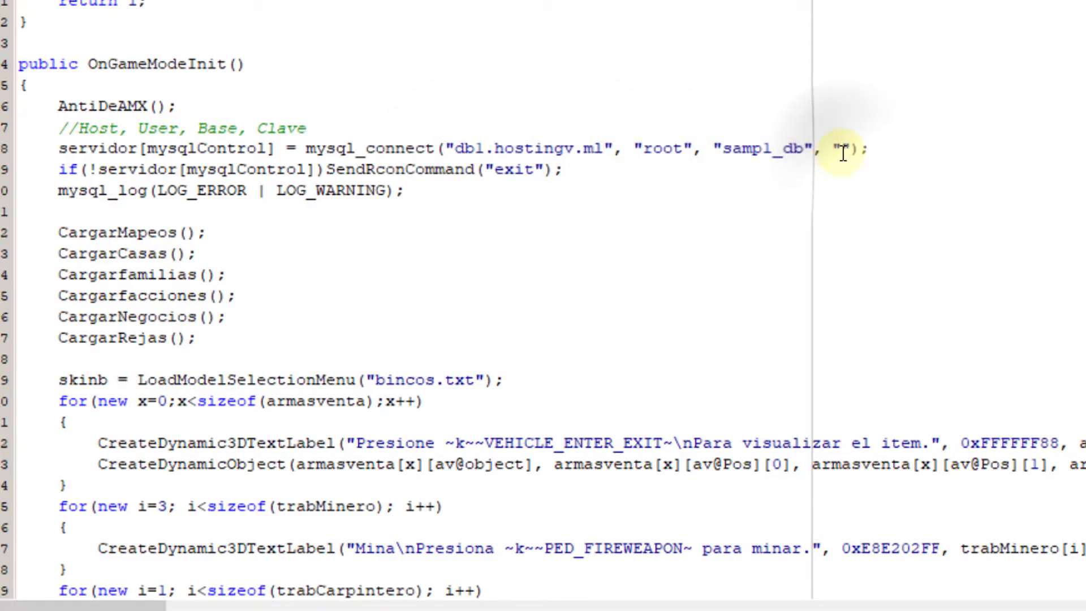
{"action": "double_click", "coordinate": [761, 149]}
{"action": "left_click", "coordinate": [670, 152]}
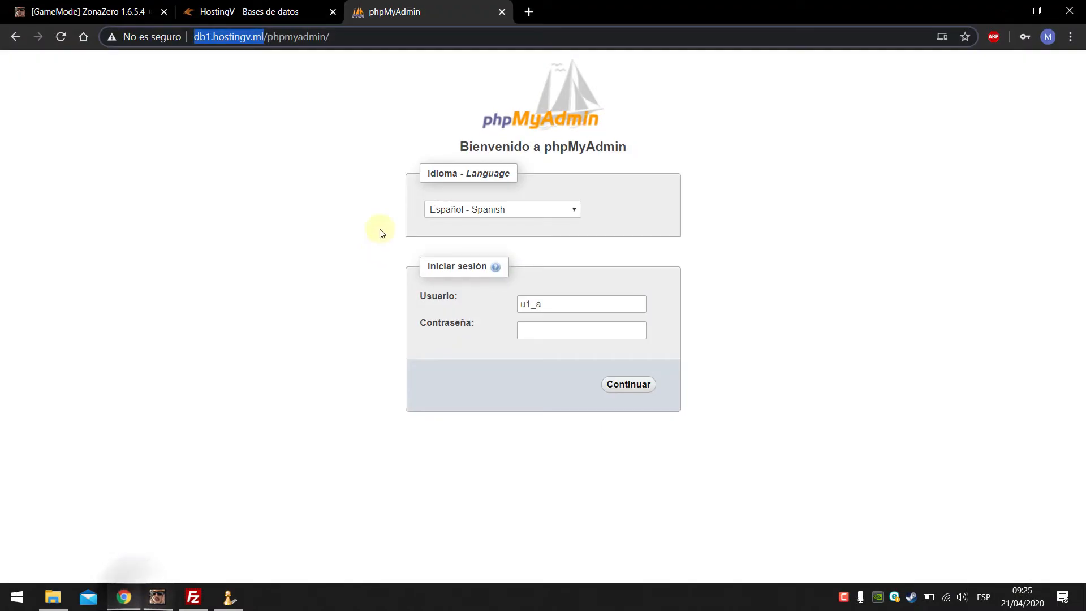
Step: Select the database username in HostingV's database list and return to Pawno
{"action": "left_click", "coordinate": [283, 11]}
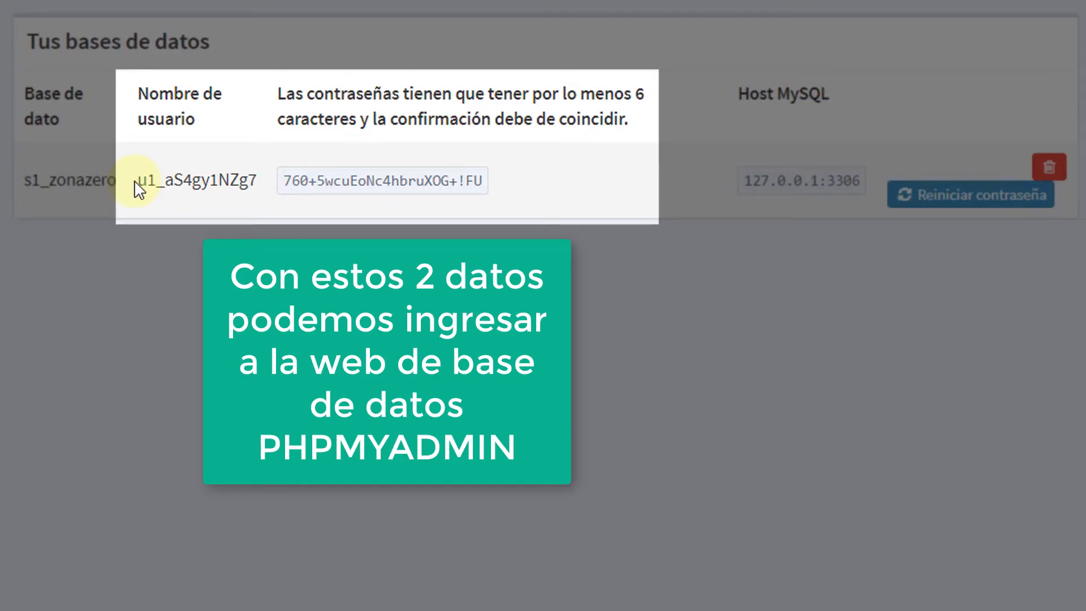
{"action": "left_click_drag", "start_coordinate": [141, 181], "coordinate": [260, 179]}
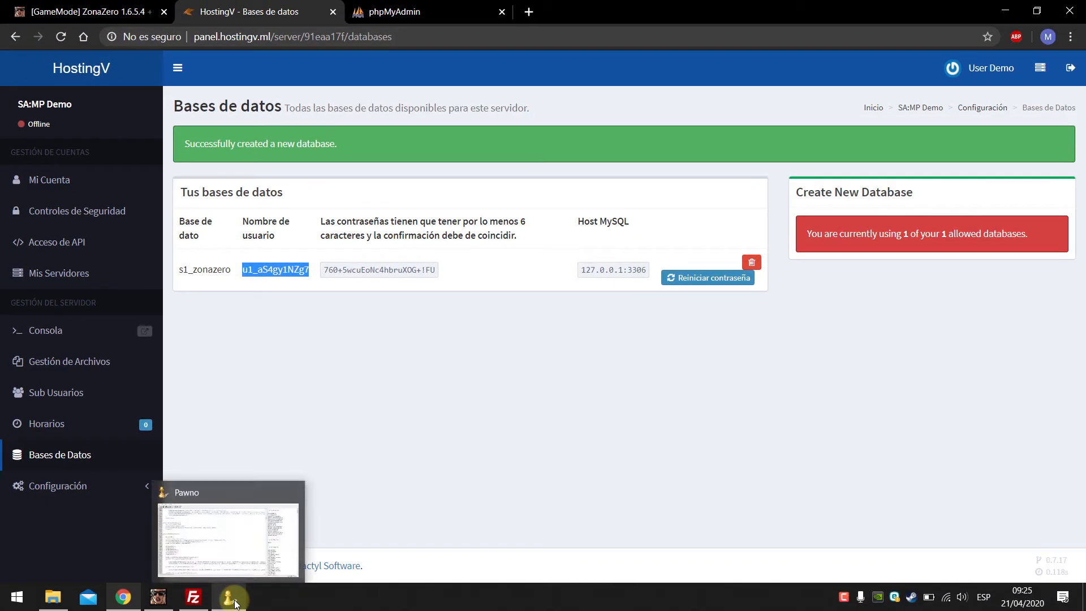
{"action": "left_click", "coordinate": [233, 601]}
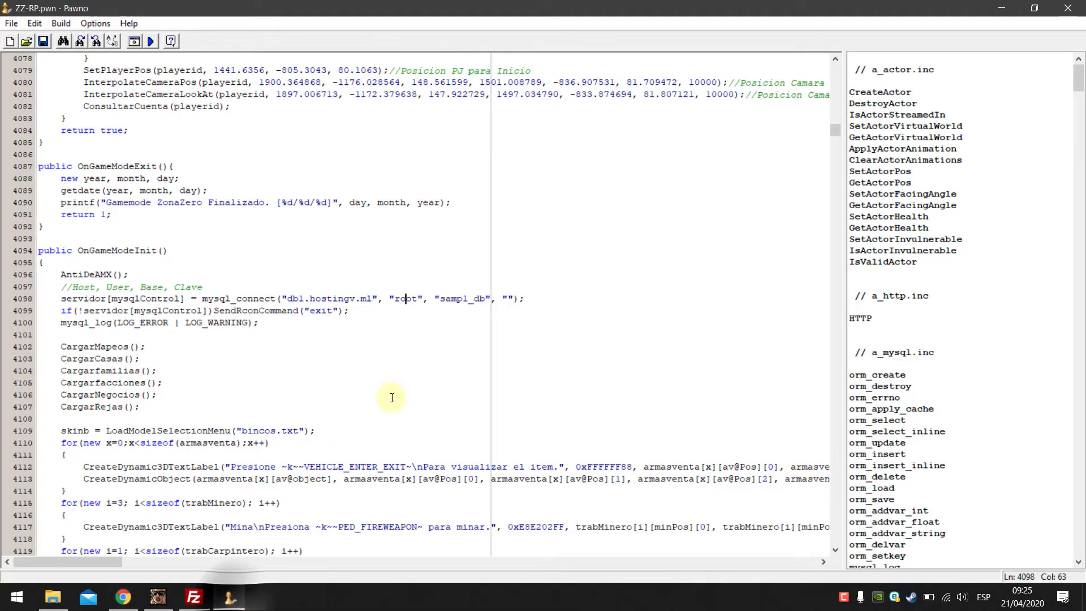
Step: Replace root with the database username and sampl_db with s1_zonazero in mysql_connect
{"action": "double_click", "coordinate": [407, 299]}
{"action": "key", "text": "ctrl+v"}
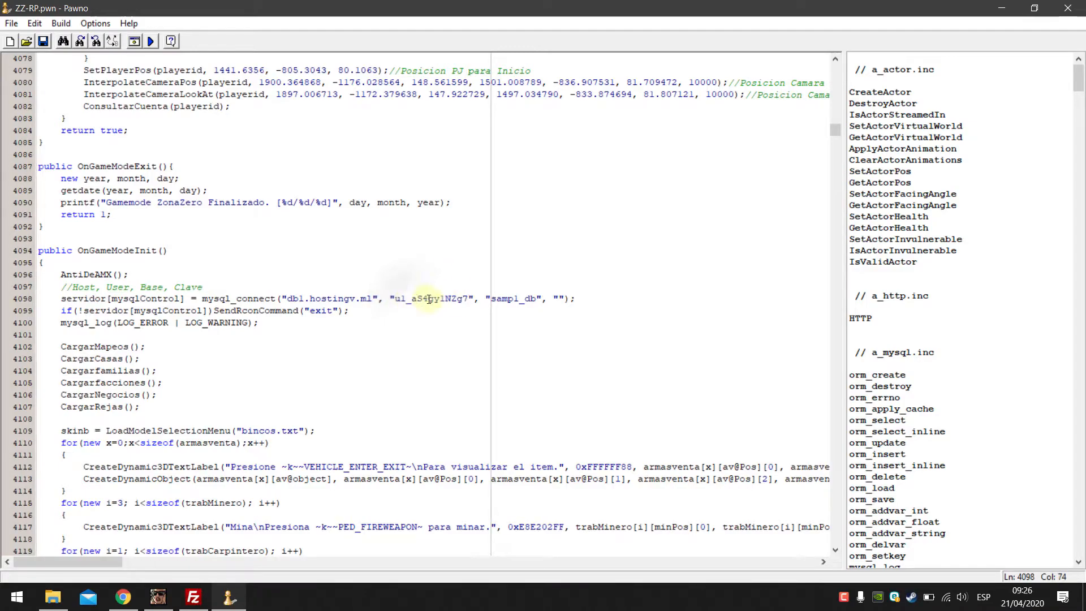
{"action": "left_click", "coordinate": [123, 597]}
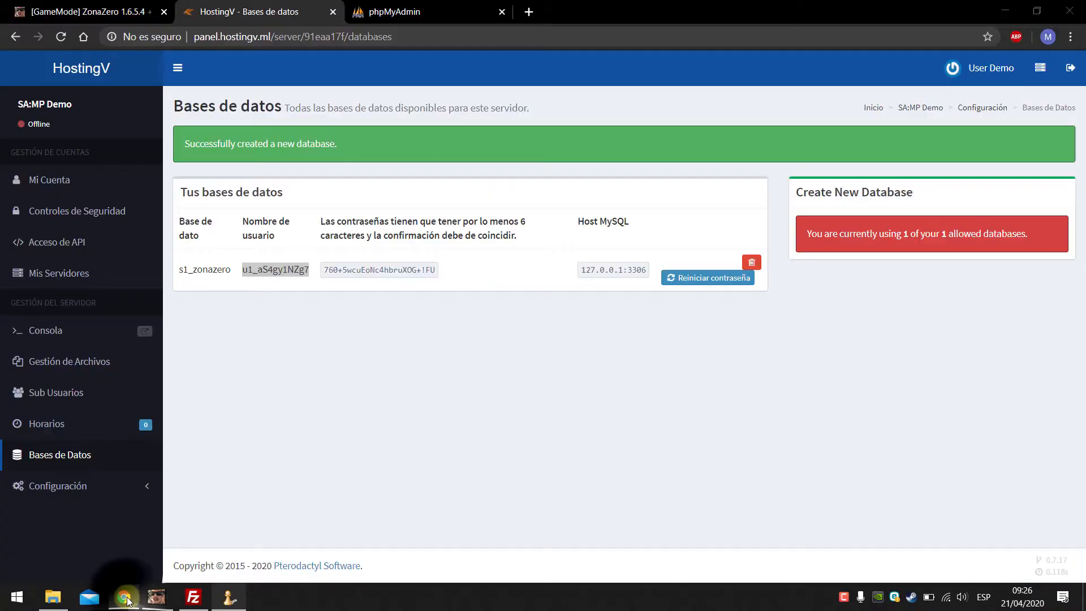
{"action": "double_click", "coordinate": [202, 268]}
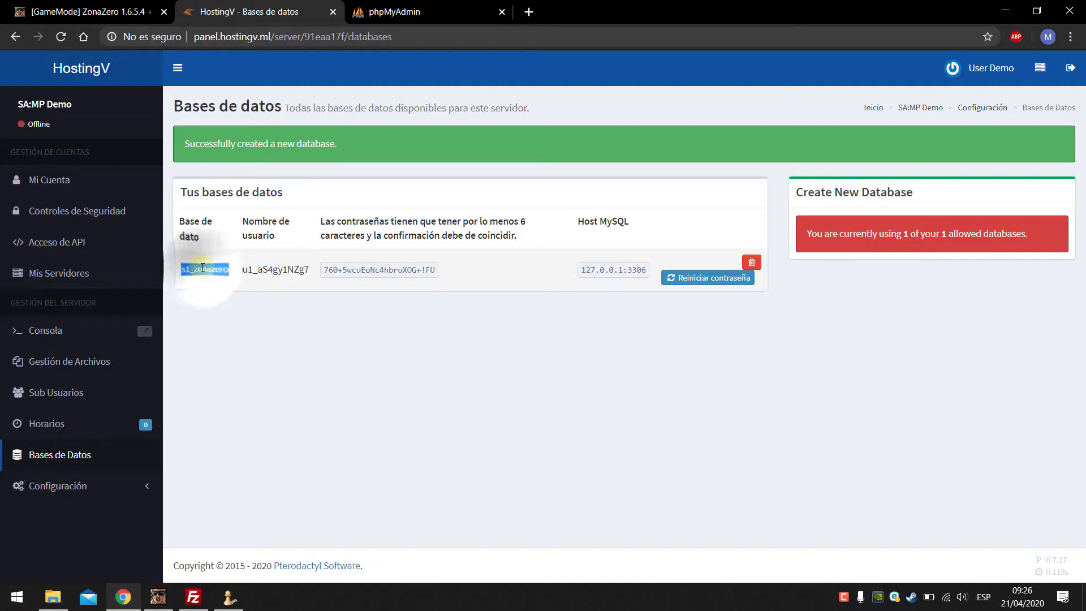
{"action": "right_click", "coordinate": [212, 269]}
{"action": "left_click", "coordinate": [230, 279]}
{"action": "left_click", "coordinate": [229, 597]}
{"action": "double_click", "coordinate": [512, 298]}
{"action": "right_click", "coordinate": [504, 298]}
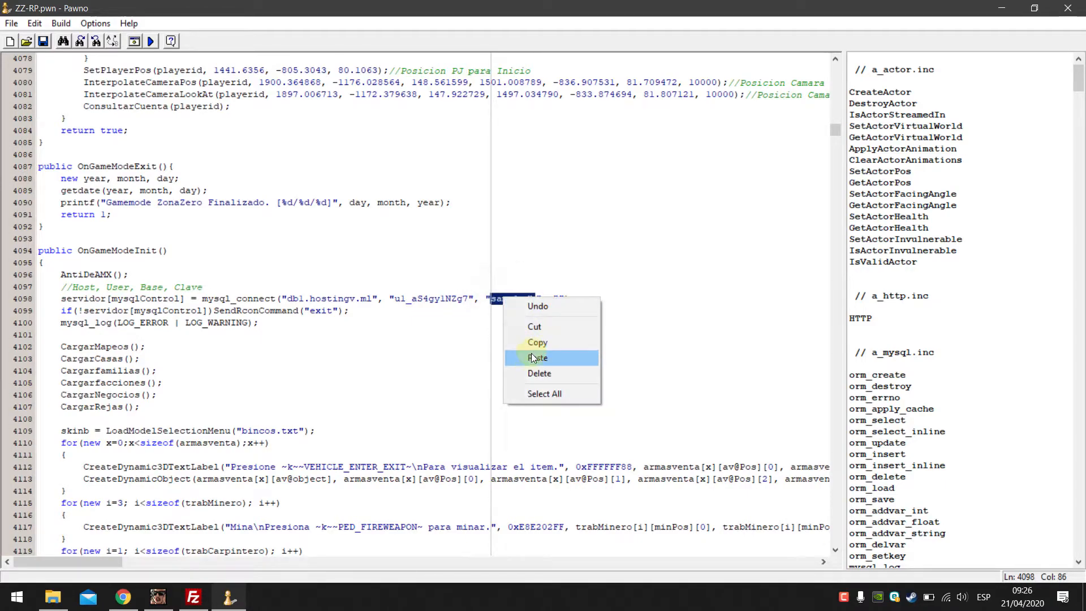
{"action": "left_click", "coordinate": [532, 356]}
Step: Paste the database password into the empty password quotes and delete the trailing space
{"action": "left_click", "coordinate": [575, 299]}
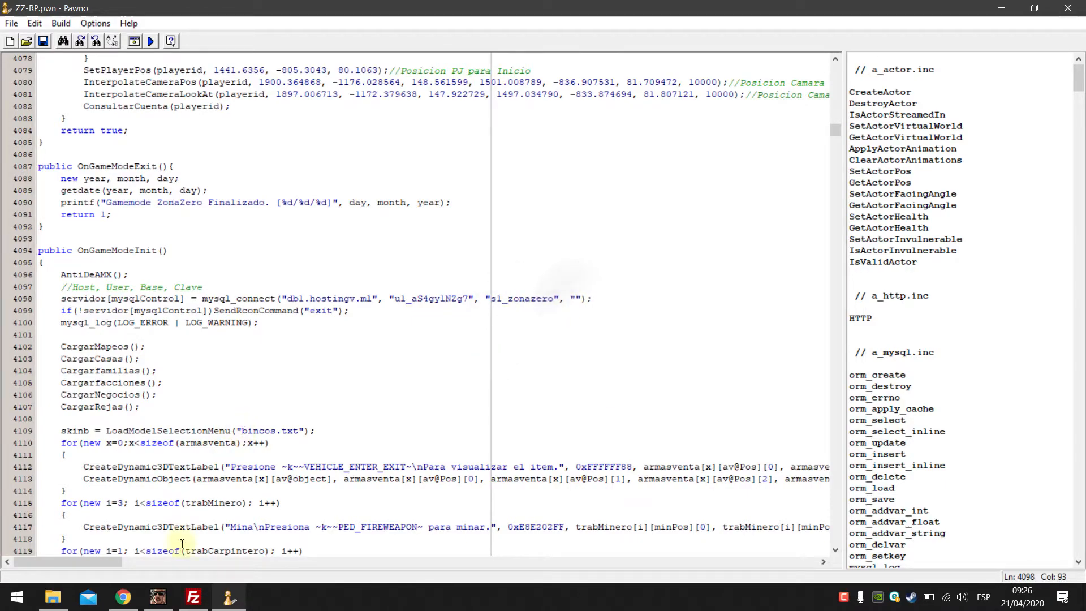
{"action": "left_click", "coordinate": [124, 596]}
{"action": "triple_click", "coordinate": [373, 266]}
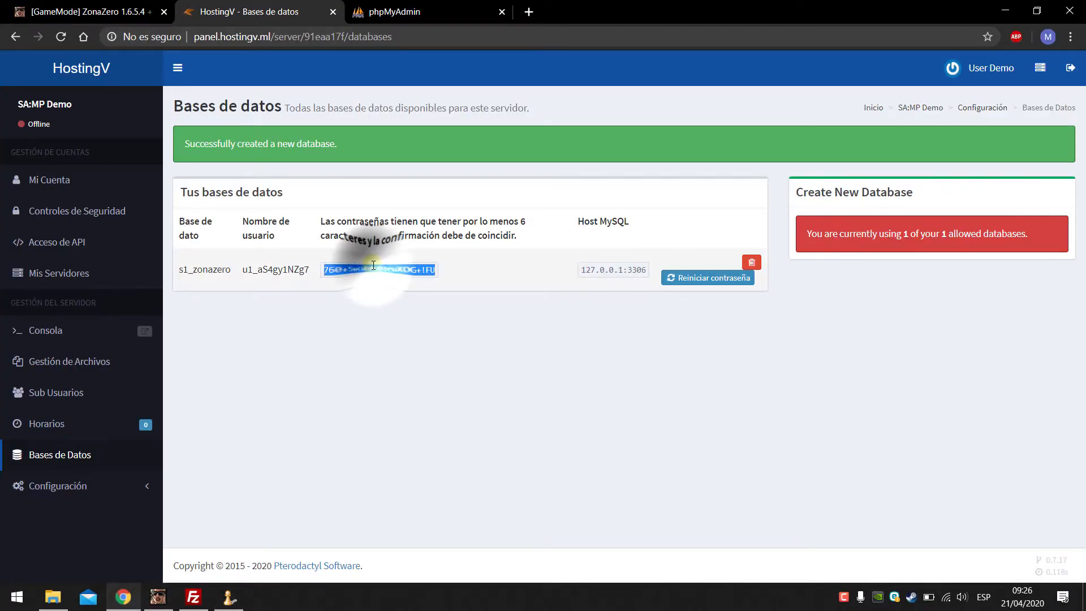
{"action": "right_click", "coordinate": [375, 270]}
{"action": "left_click", "coordinate": [396, 276]}
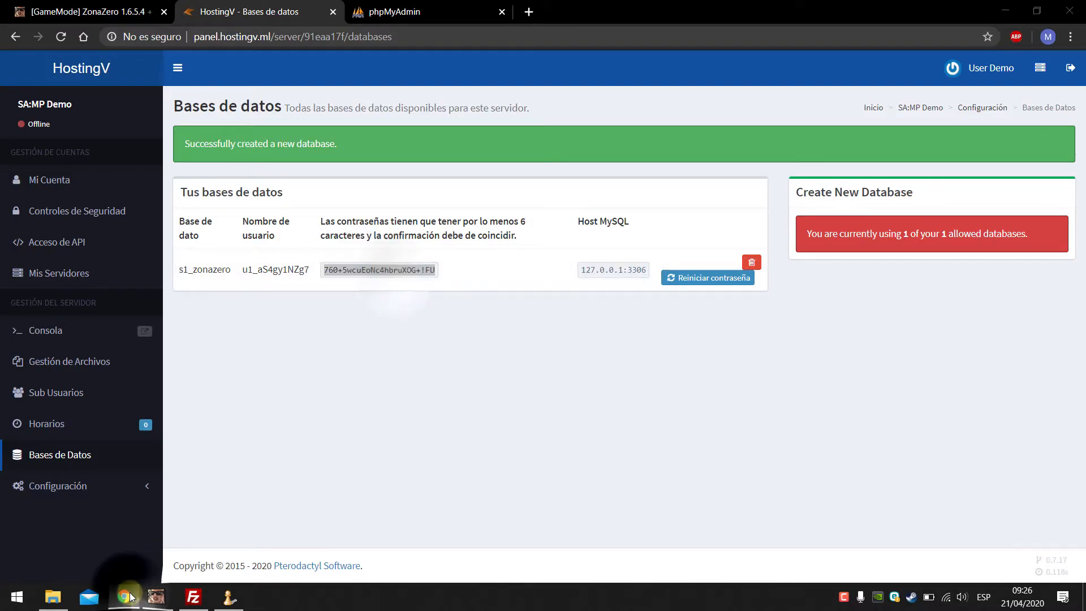
{"action": "left_click", "coordinate": [123, 594]}
{"action": "right_click", "coordinate": [577, 298]}
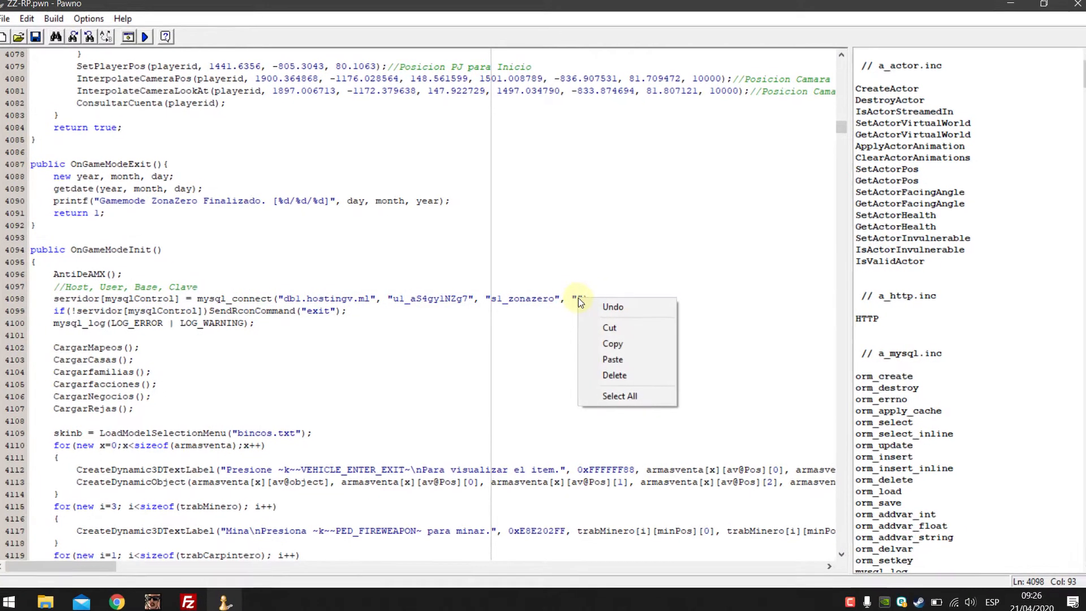
{"action": "left_click", "coordinate": [616, 372]}
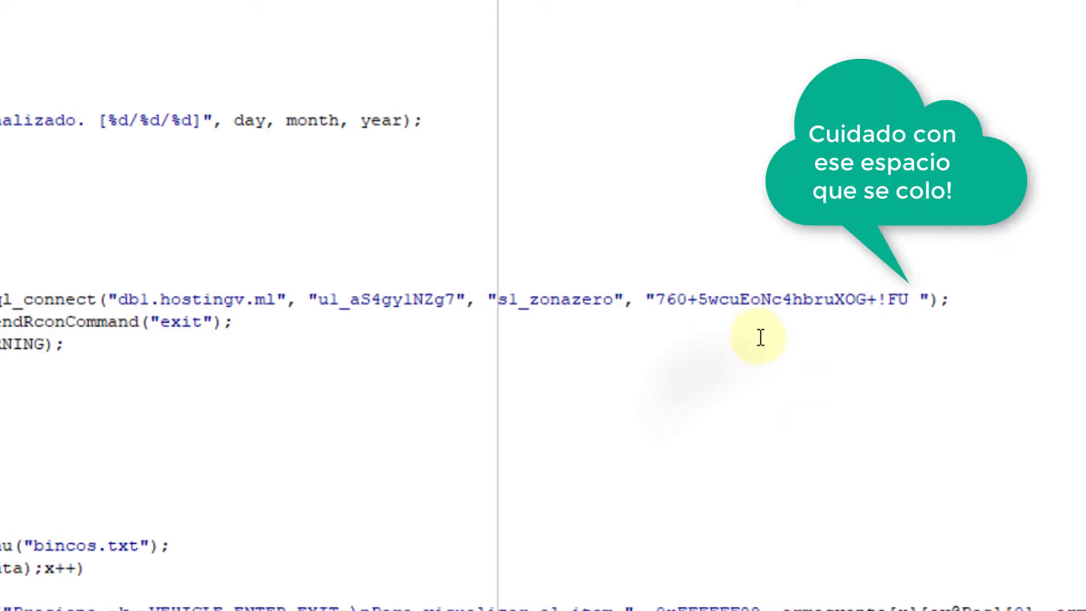
{"action": "left_click_drag", "start_coordinate": [902, 300], "coordinate": [922, 303]}
{"action": "left_click", "coordinate": [922, 301]}
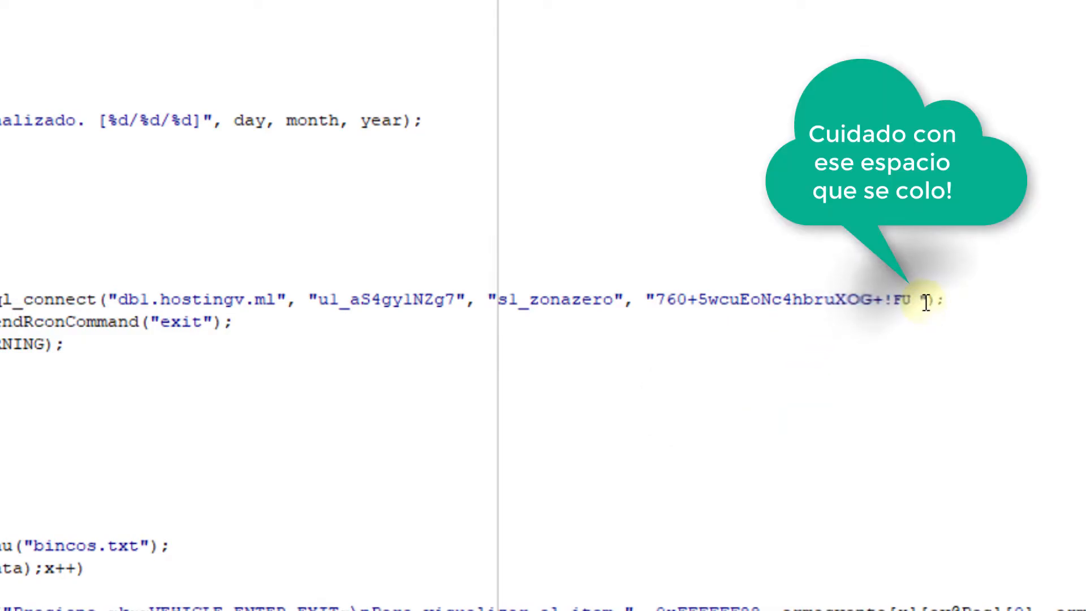
{"action": "key", "text": "BackSpace"}
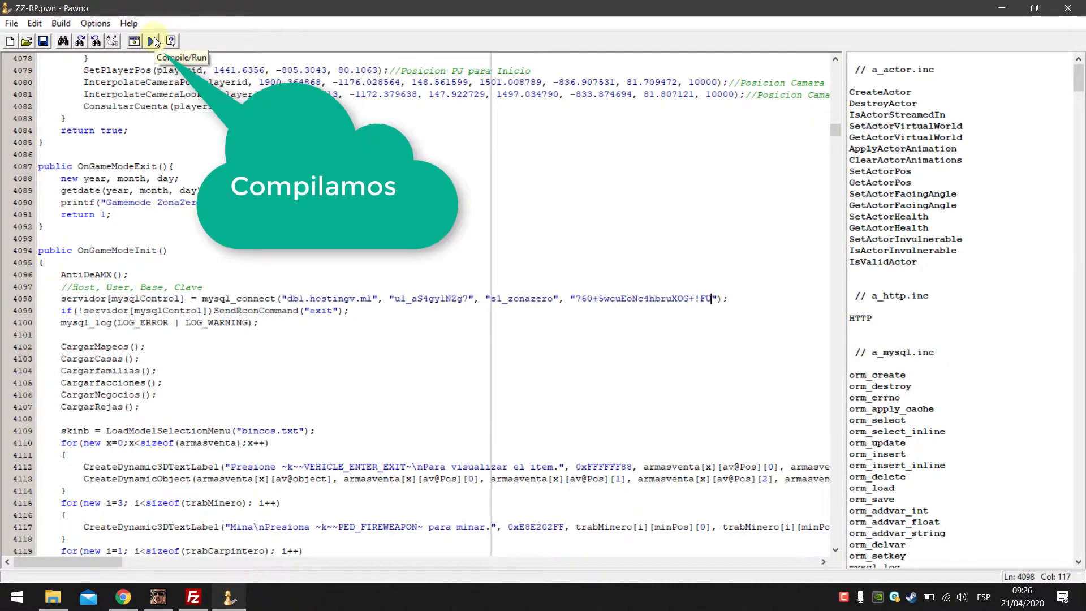
Step: Compile ZZ-RP.pwn to ZZ-RP.amx, close the compiler output, and exit Pawno
{"action": "left_click", "coordinate": [154, 41]}
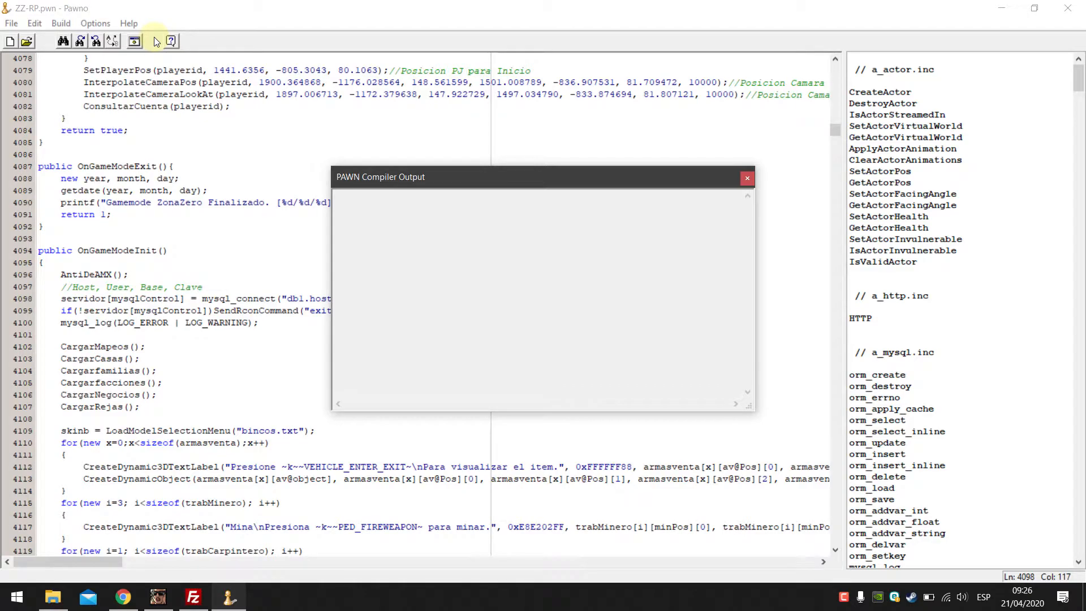
{"action": "left_click", "coordinate": [746, 178]}
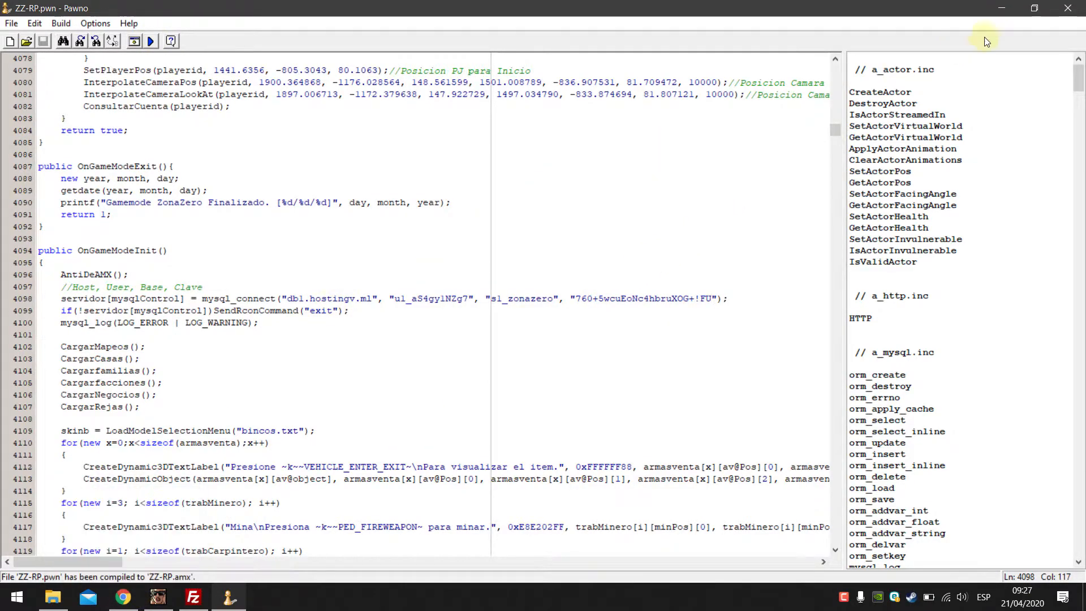
{"action": "left_click", "coordinate": [1068, 8]}
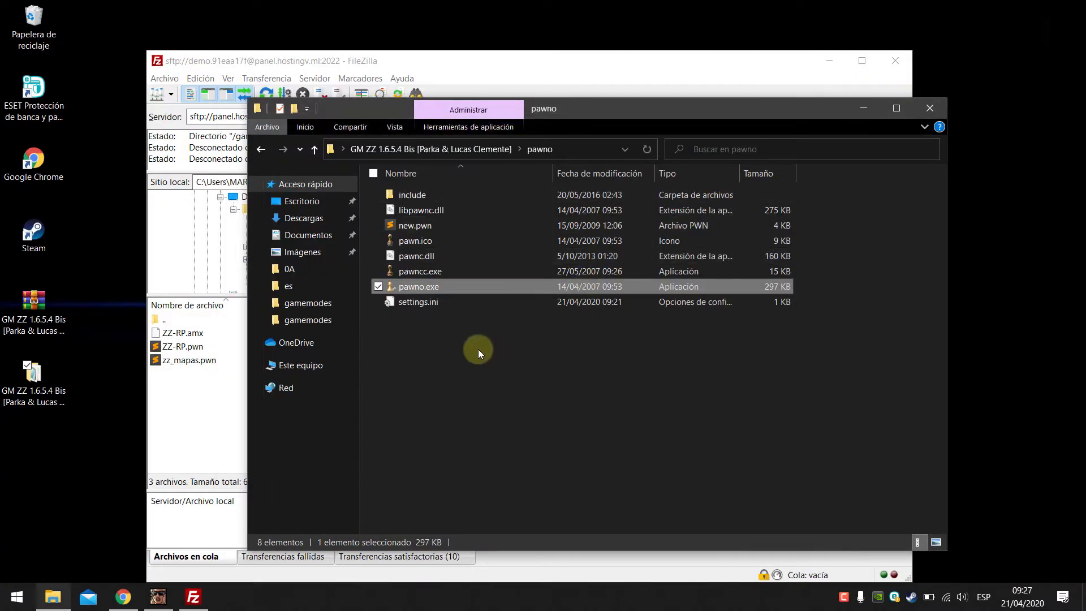
Step: Close the pawno Explorer window and drag ZZ-RP.amx into the server's /gamemodes folder
{"action": "left_click", "coordinate": [928, 113]}
{"action": "left_click", "coordinate": [181, 333]}
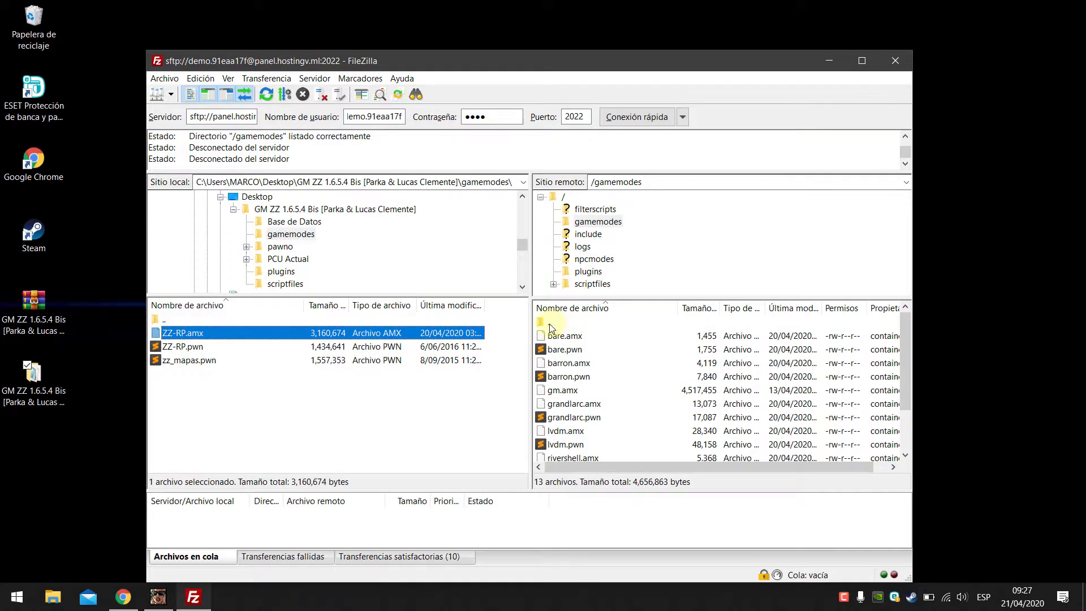
{"action": "left_click_drag", "start_coordinate": [334, 338], "coordinate": [601, 373]}
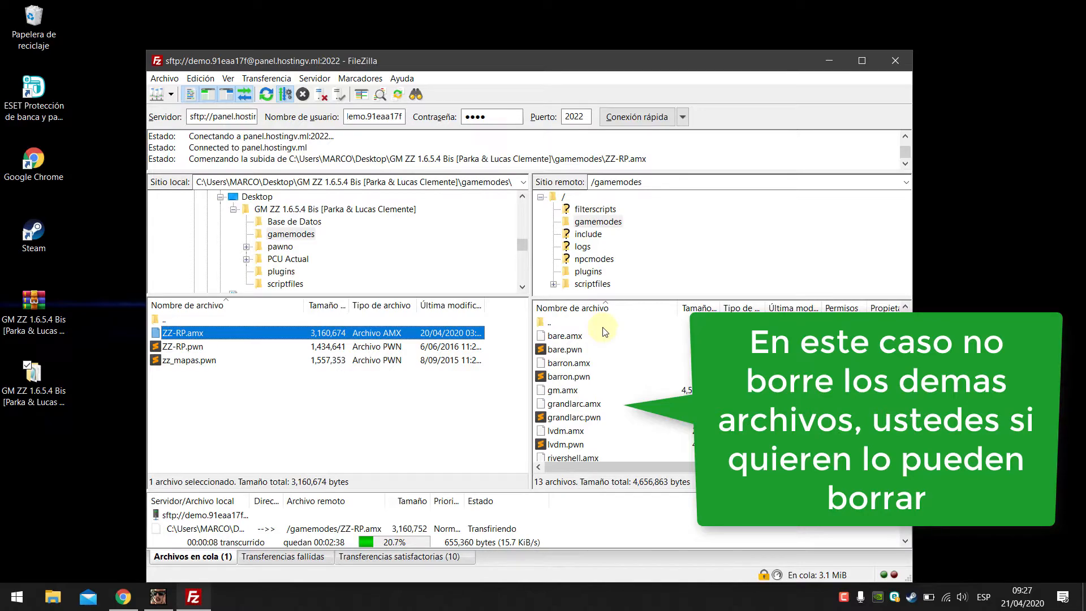
Step: Return both panes to the root folder and select announce, samp-npc and samp03svr on the server
{"action": "double_click", "coordinate": [552, 324]}
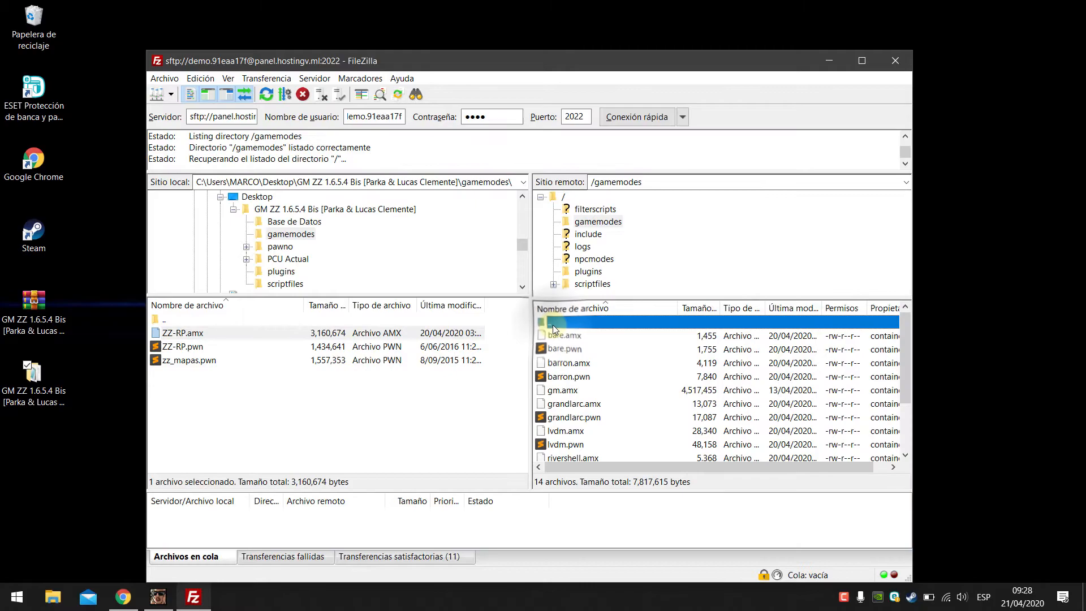
{"action": "double_click", "coordinate": [167, 321]}
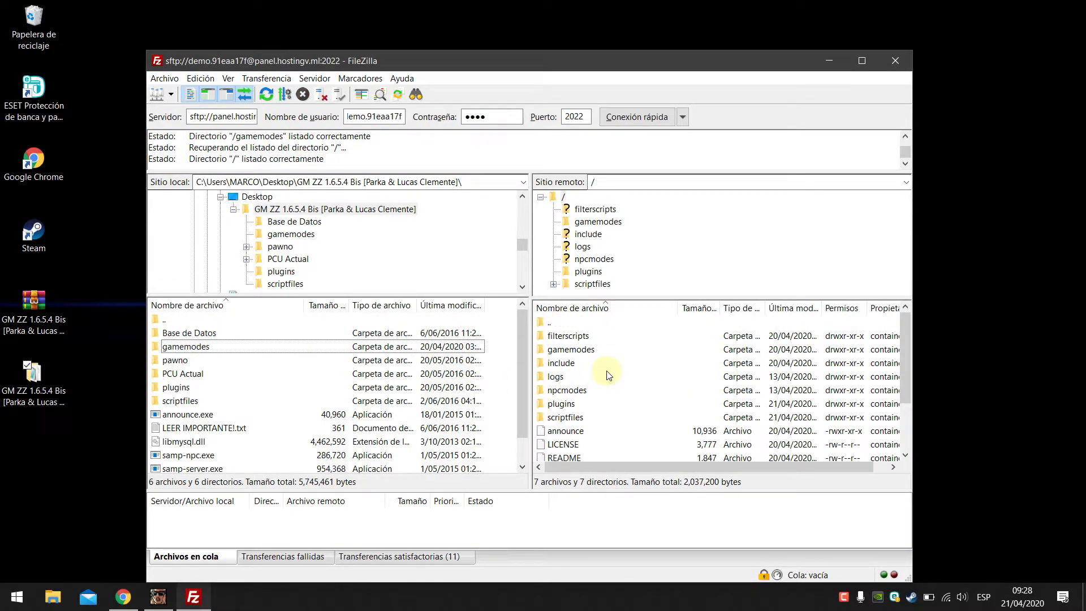
{"action": "scroll", "coordinate": [608, 375], "scroll_direction": "down", "scroll_amount": 2}
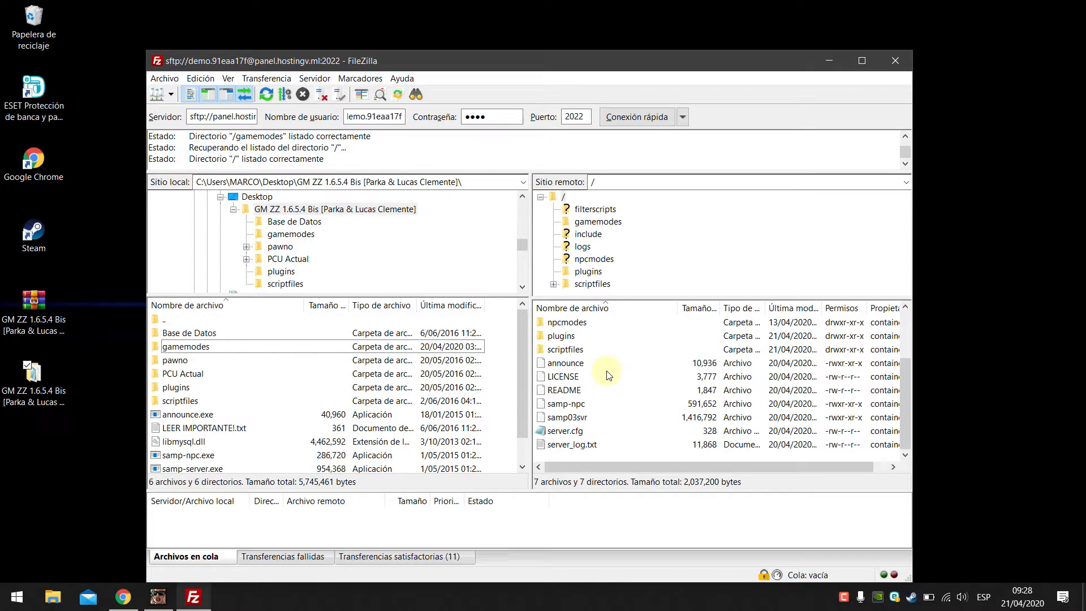
{"action": "left_click", "coordinate": [566, 363]}
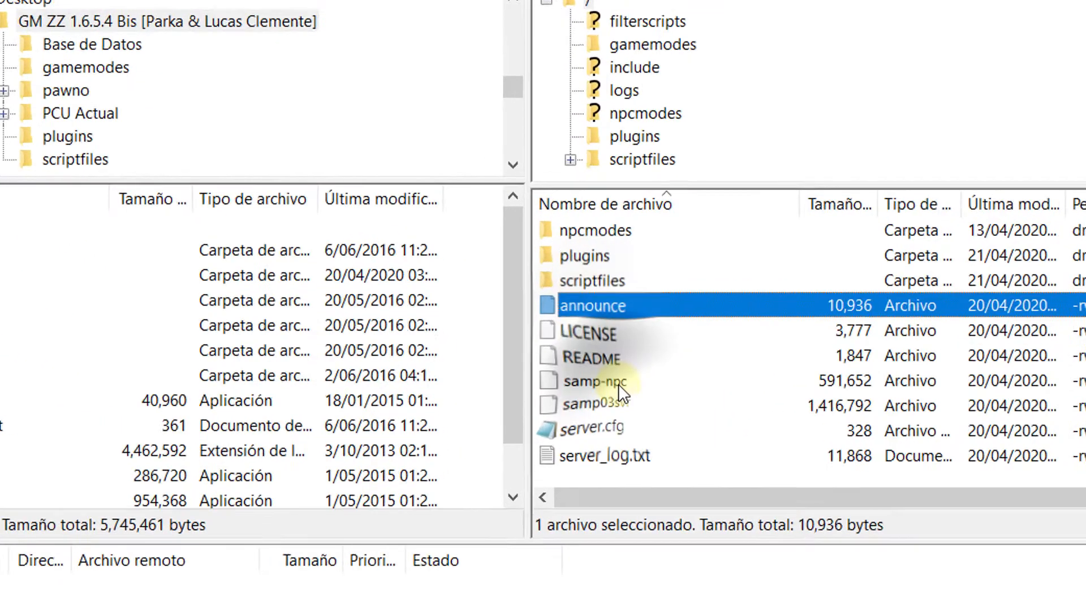
{"action": "left_click", "coordinate": [567, 403], "text": "ctrl"}
{"action": "left_click", "coordinate": [638, 396], "text": "ctrl"}
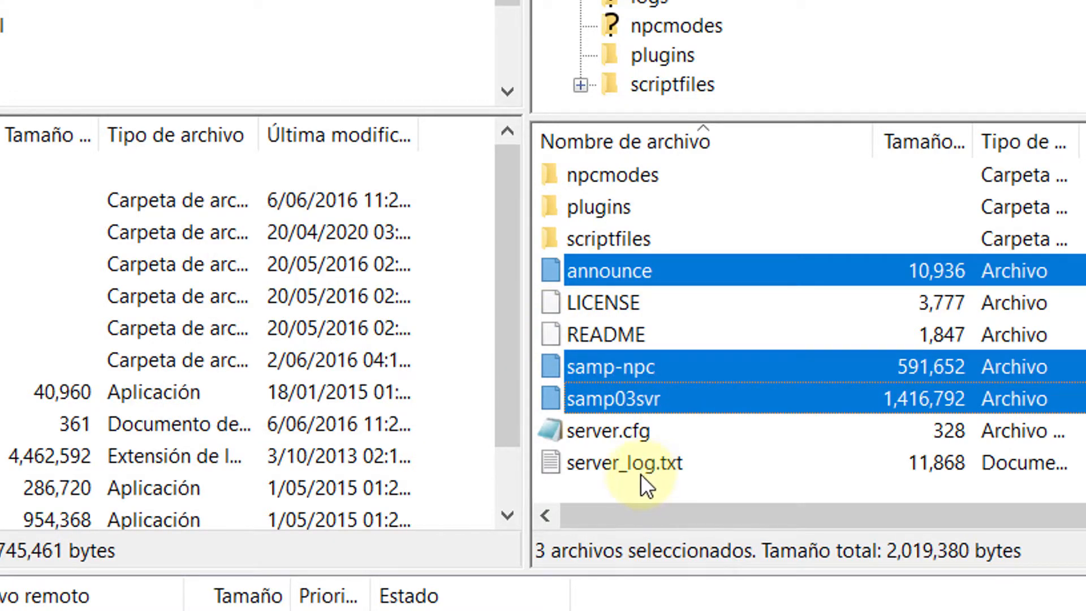
Step: Delete server_log.txt from the server root, then switch back to the HostingV panel
{"action": "left_click", "coordinate": [641, 465]}
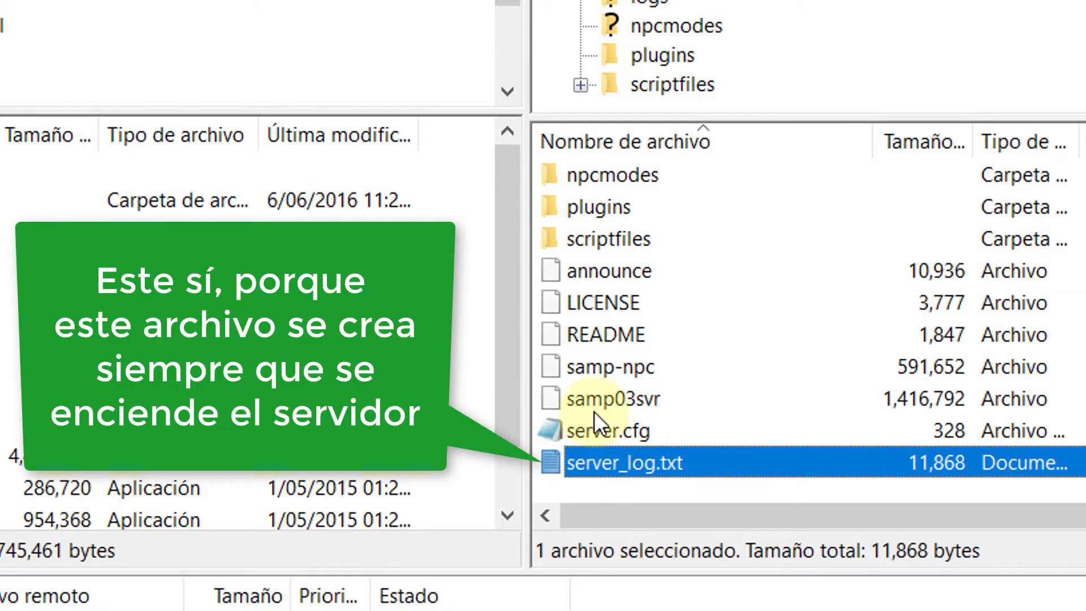
{"action": "right_click", "coordinate": [623, 459]}
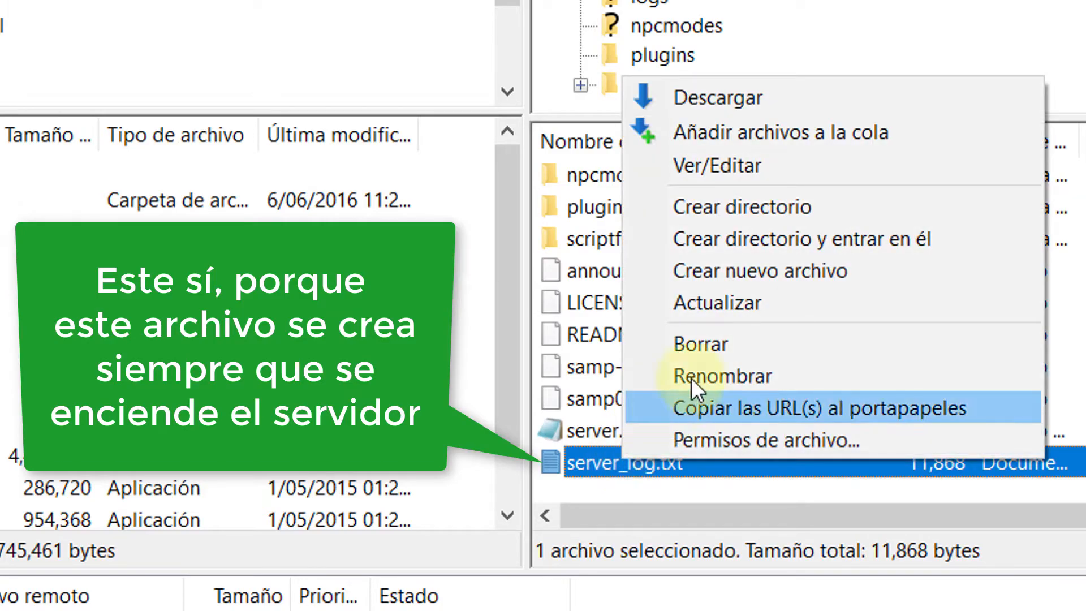
{"action": "left_click", "coordinate": [739, 342]}
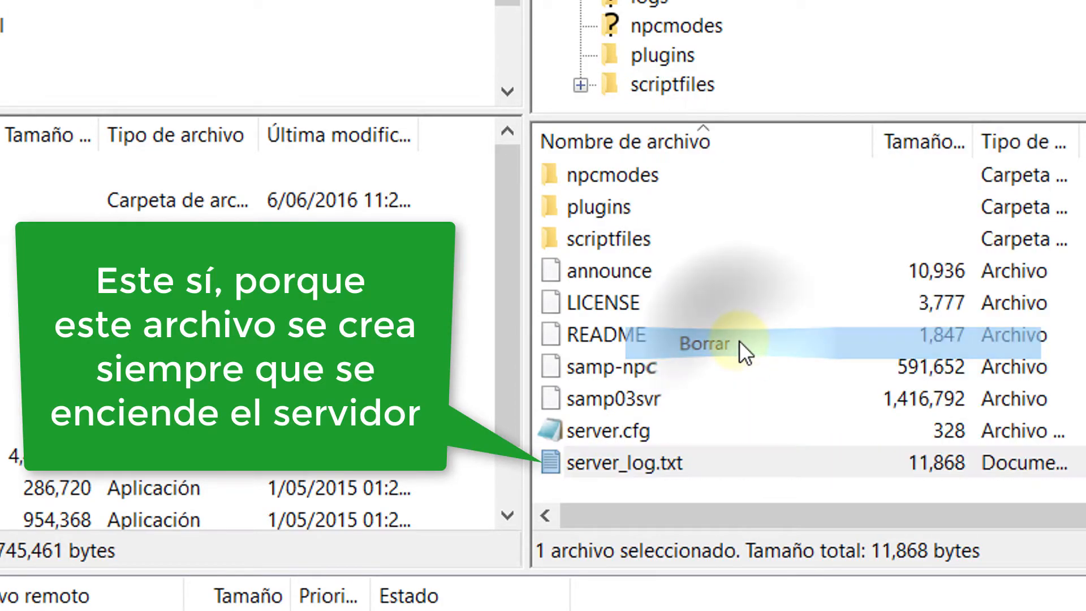
{"action": "left_click", "coordinate": [603, 173]}
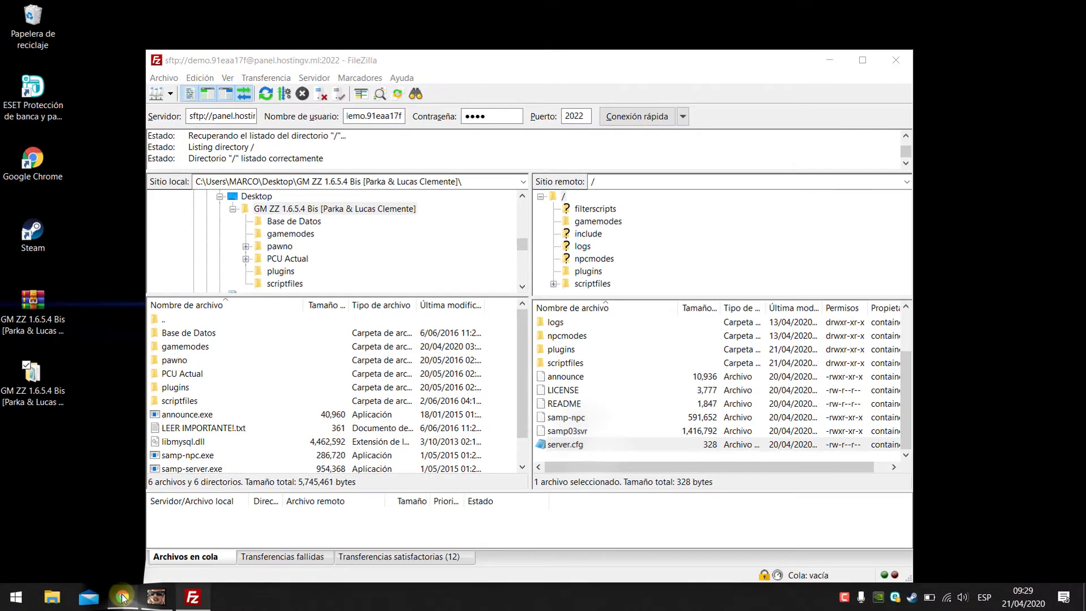
{"action": "left_click", "coordinate": [123, 597]}
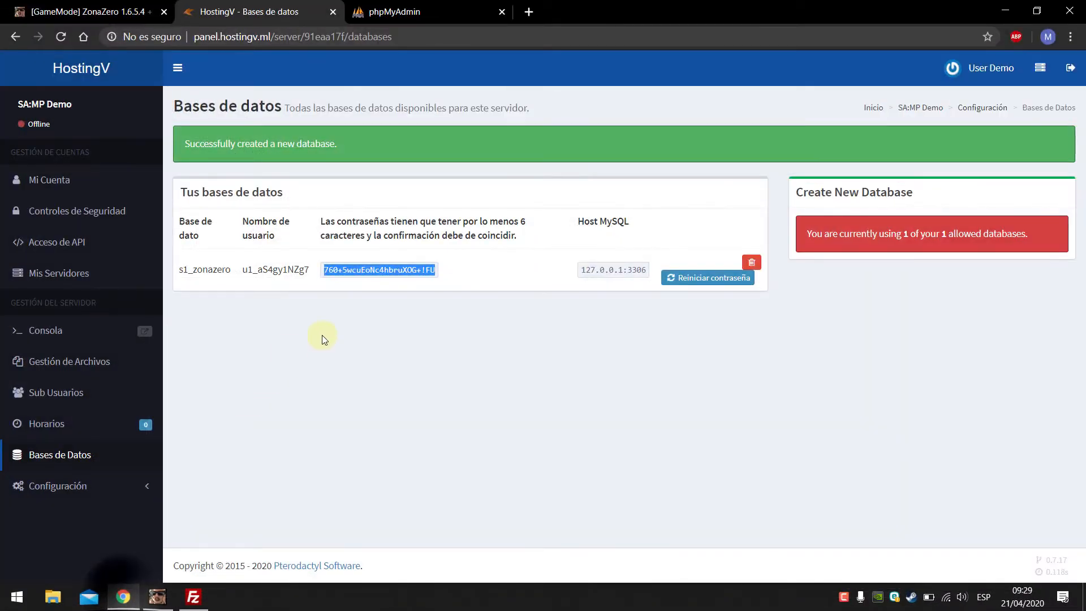
Step: Copy the database username from the panel into phpMyAdmin's username field
{"action": "left_click", "coordinate": [374, 317]}
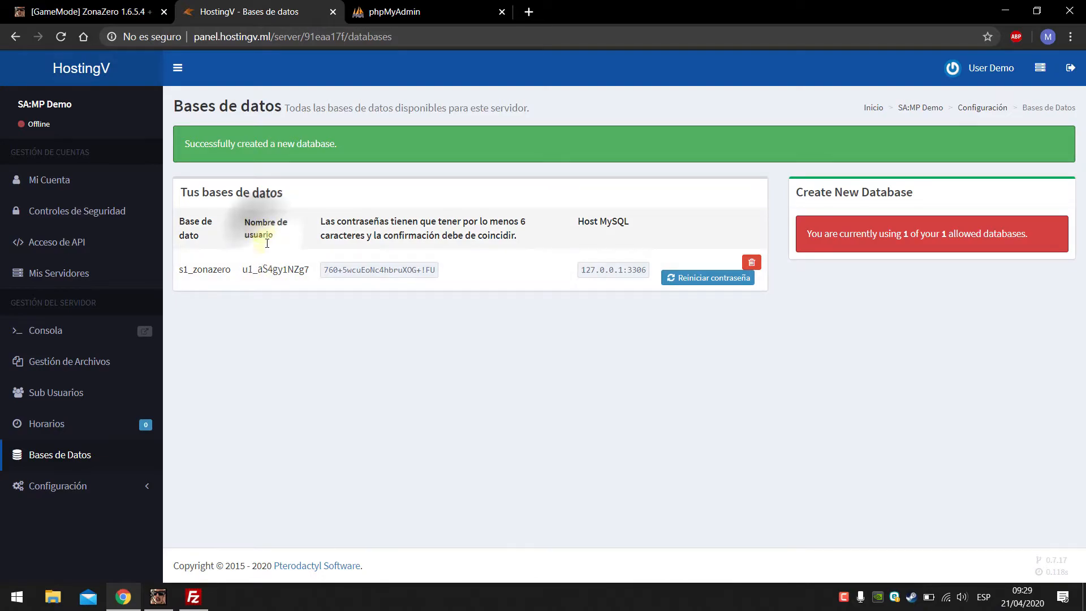
{"action": "double_click", "coordinate": [282, 269]}
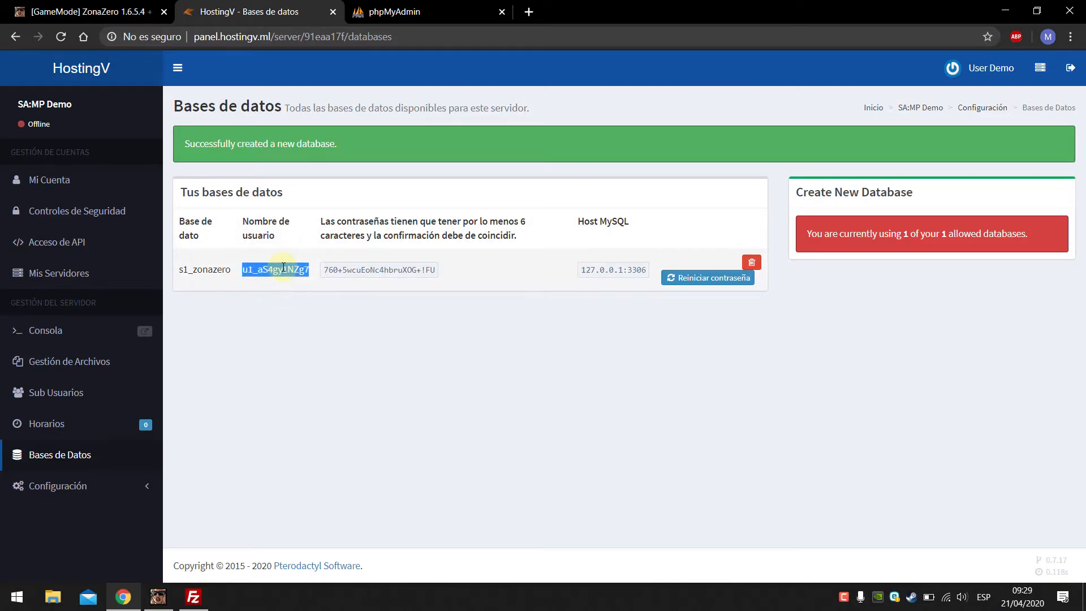
{"action": "left_click", "coordinate": [410, 11]}
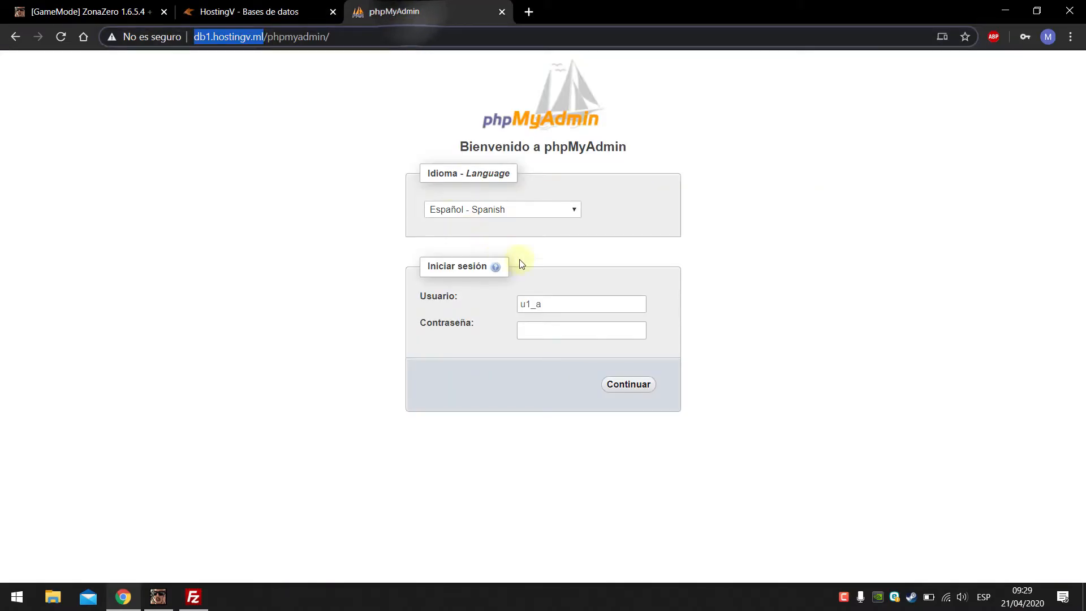
{"action": "left_click", "coordinate": [553, 303]}
{"action": "key", "text": "ctrl+a"}
{"action": "key", "text": "ctrl+v"}
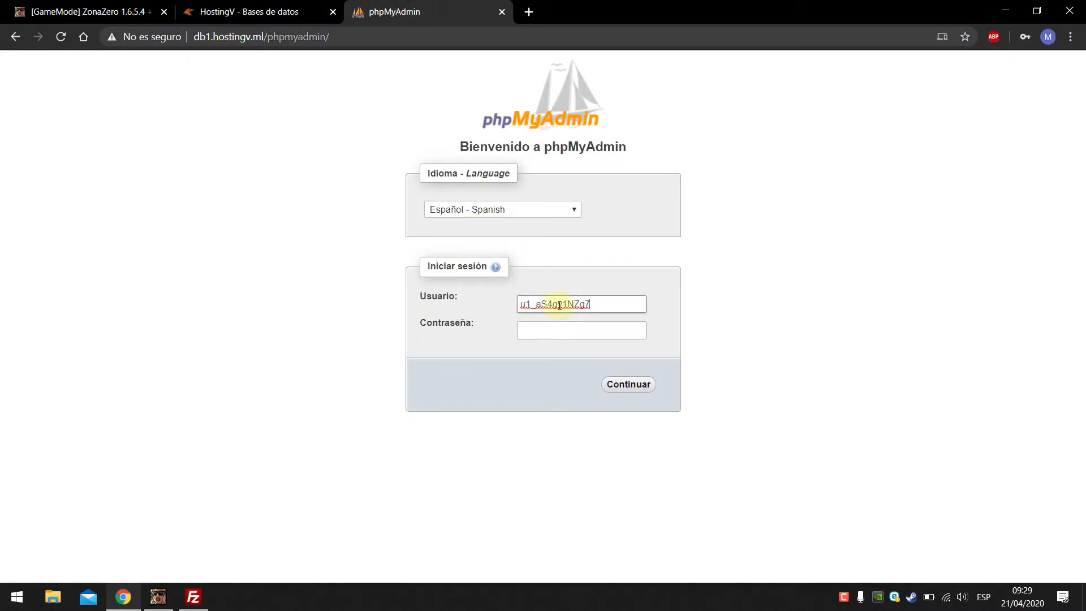
Step: Copy the database password from the panel into phpMyAdmin and log in
{"action": "left_click", "coordinate": [249, 11]}
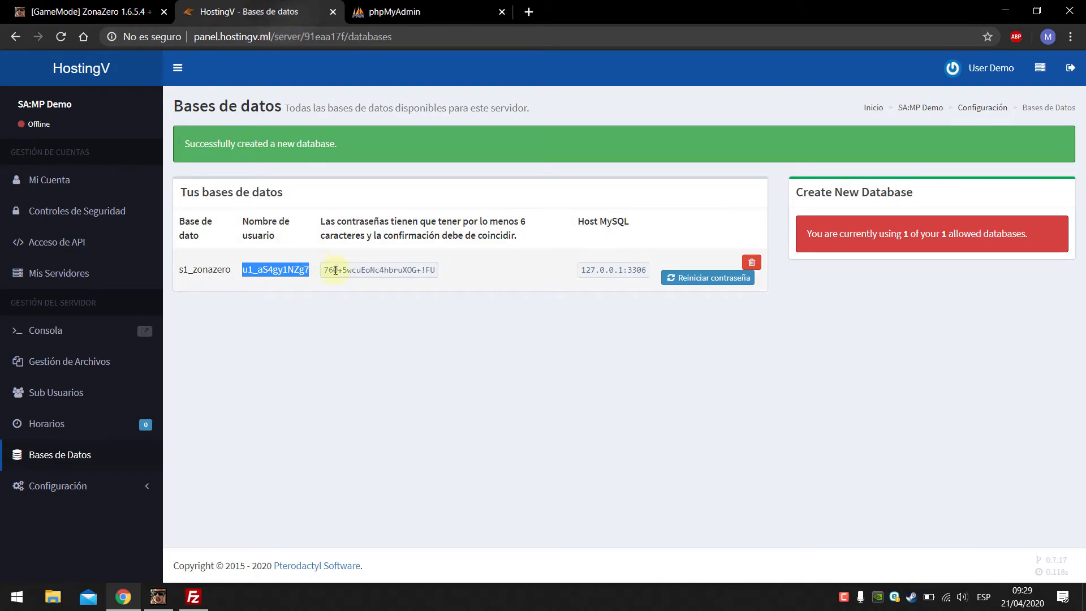
{"action": "triple_click", "coordinate": [355, 270]}
{"action": "right_click", "coordinate": [369, 281]}
{"action": "left_click", "coordinate": [371, 281]}
{"action": "left_click", "coordinate": [402, 16]}
{"action": "left_click", "coordinate": [579, 336]}
{"action": "key", "text": "ctrl+v"}
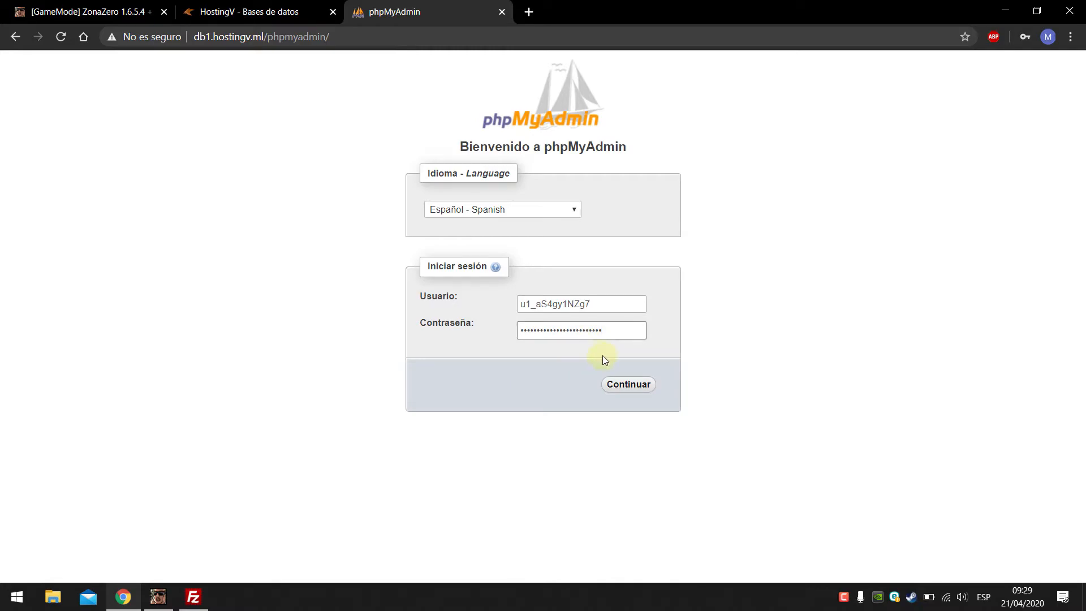
{"action": "left_click", "coordinate": [623, 387]}
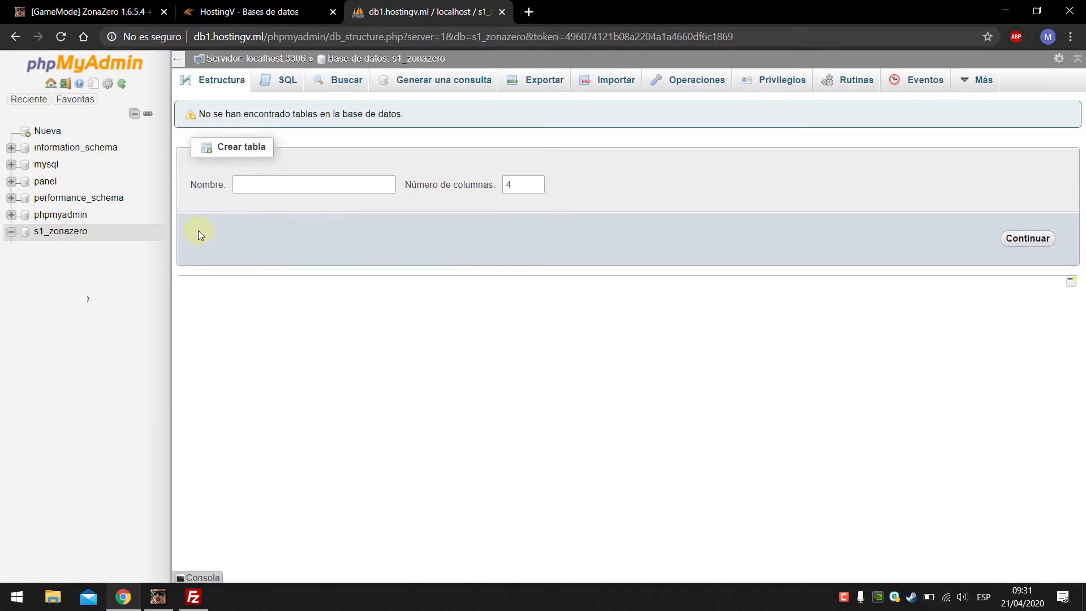
Step: Open the Importar page for s1_zonazero and dismiss the server error warnings
{"action": "left_click", "coordinate": [75, 234]}
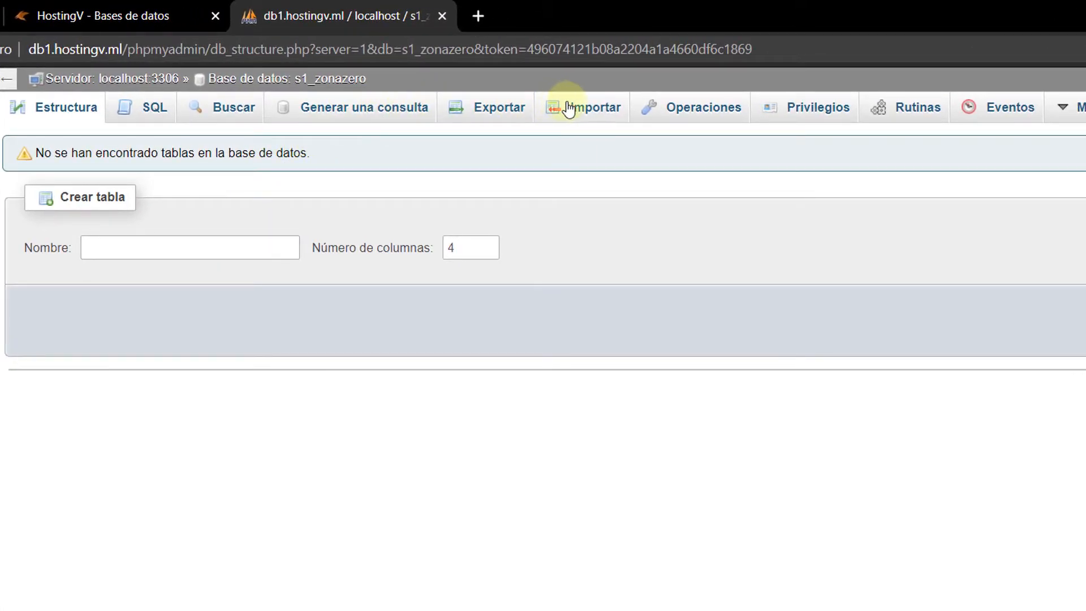
{"action": "left_click", "coordinate": [582, 113]}
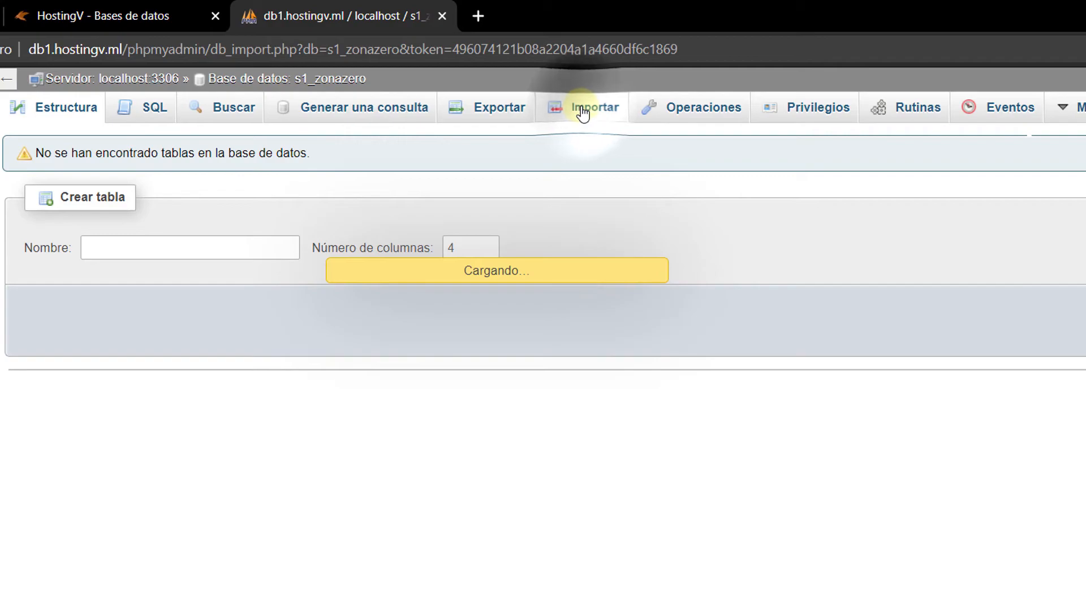
{"action": "scroll", "coordinate": [566, 187], "scroll_direction": "down", "scroll_amount": 8}
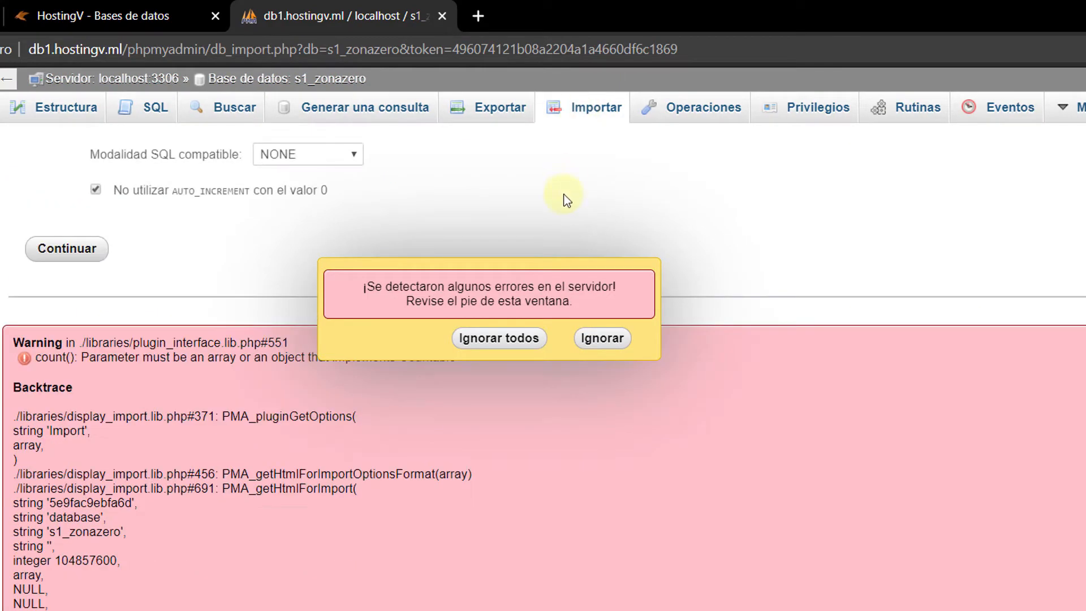
{"action": "left_click", "coordinate": [515, 340]}
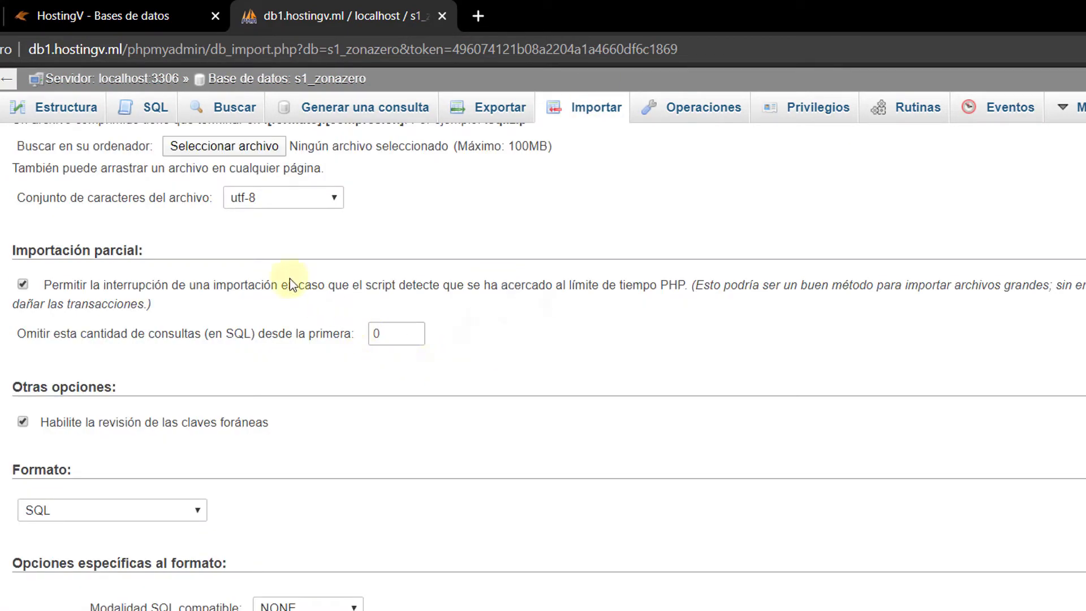
{"action": "scroll", "coordinate": [250, 253], "scroll_direction": "up", "scroll_amount": 3}
Step: Choose samp1_db.sql from the gamemode's Base de Datos folder as the import file
{"action": "left_click", "coordinate": [177, 299]}
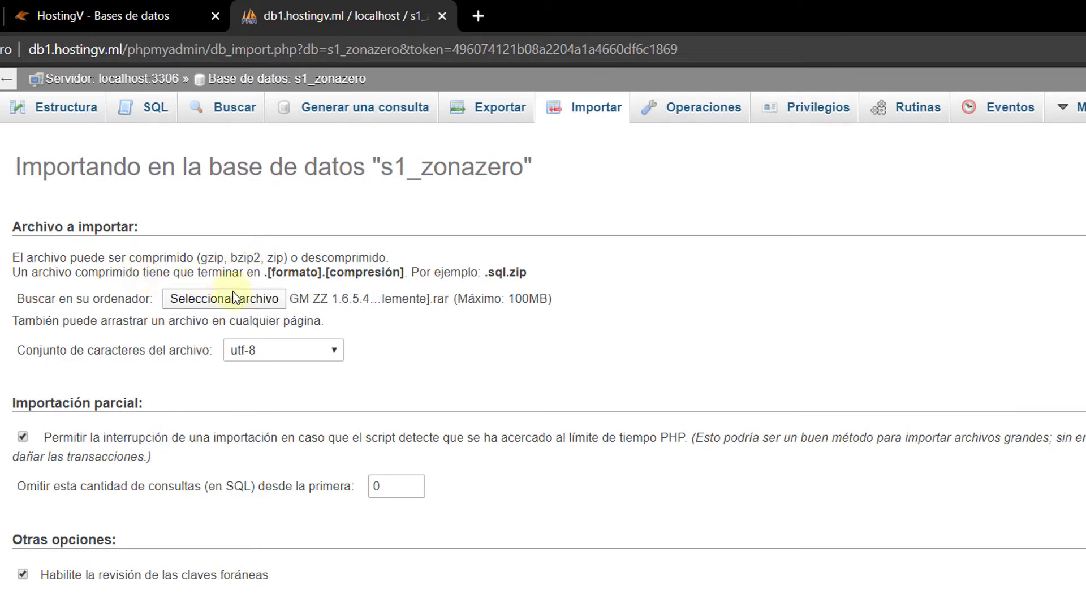
{"action": "left_click", "coordinate": [231, 297]}
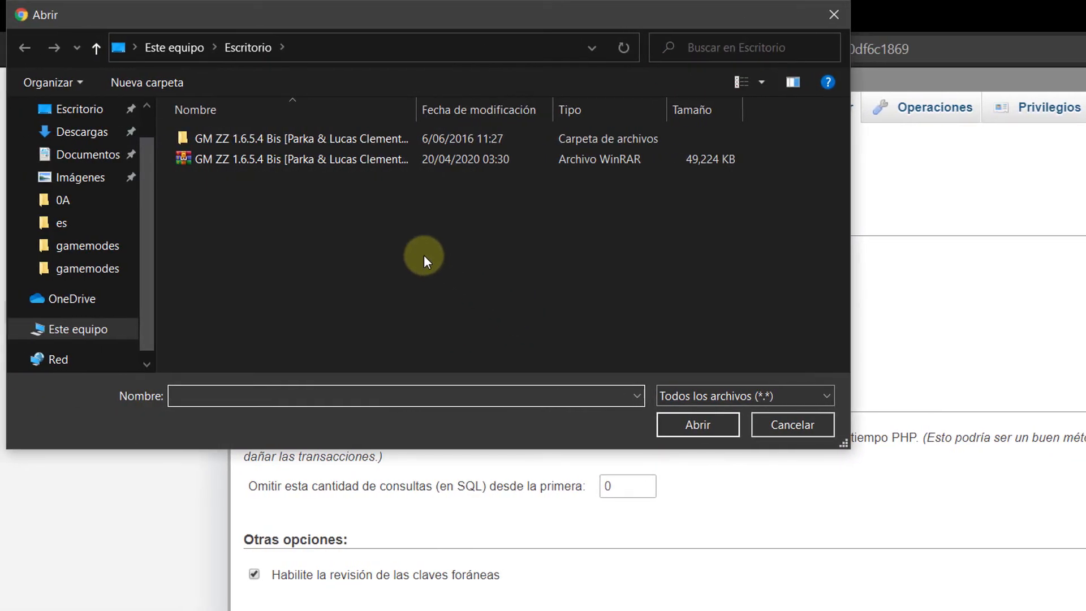
{"action": "left_click", "coordinate": [273, 145]}
{"action": "double_click", "coordinate": [274, 145]}
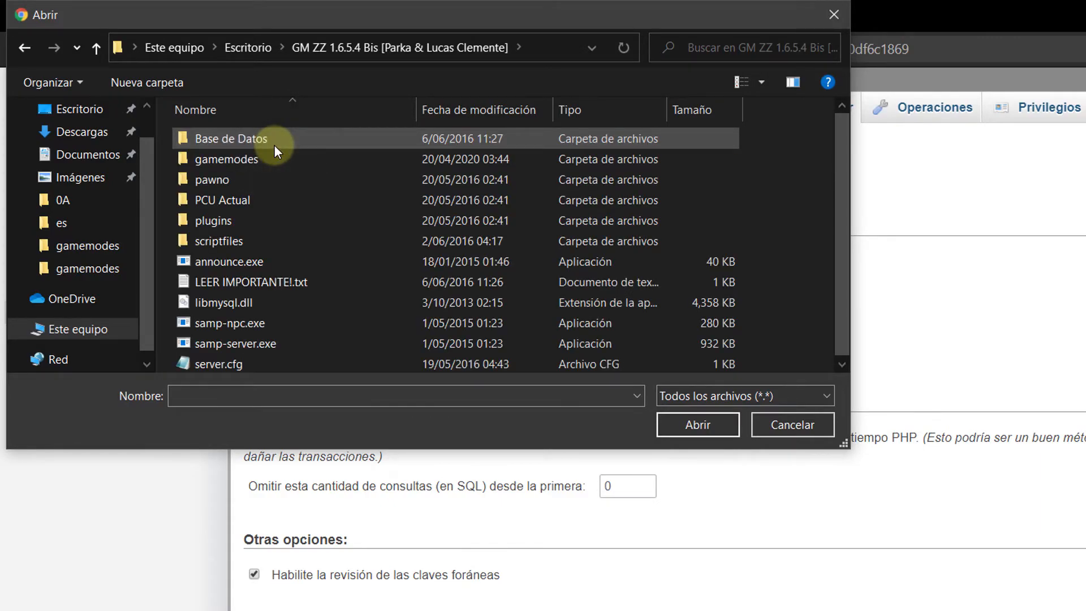
{"action": "double_click", "coordinate": [223, 140]}
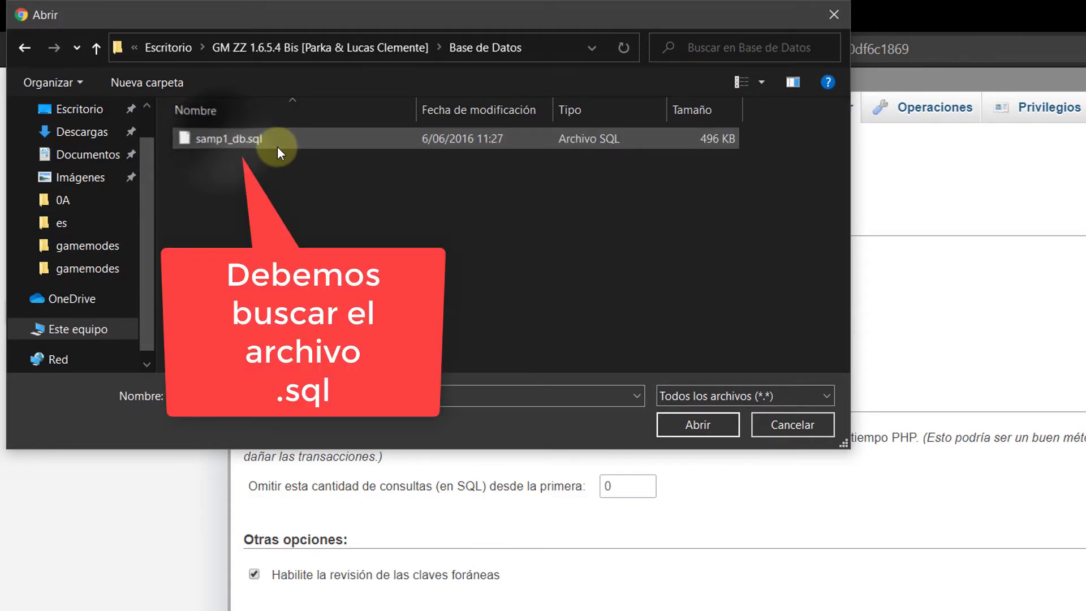
{"action": "left_click", "coordinate": [234, 143]}
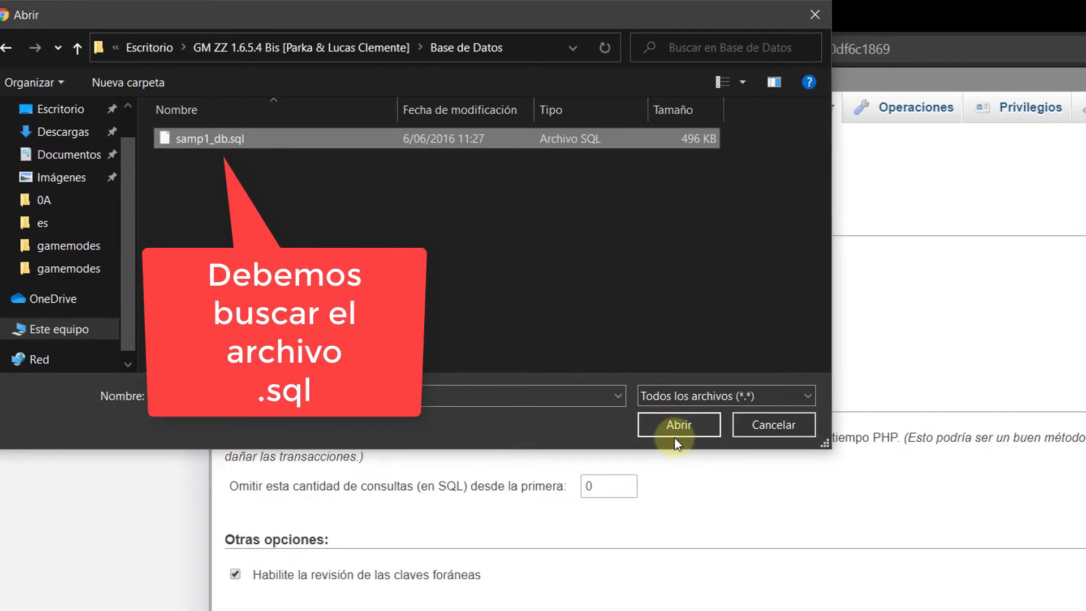
{"action": "left_click", "coordinate": [682, 433]}
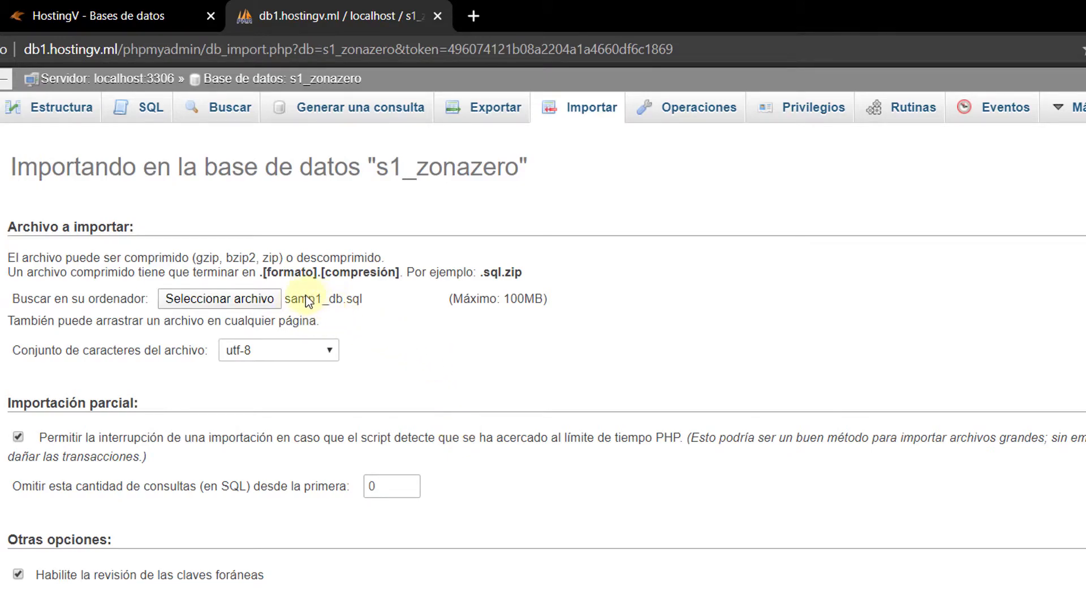
{"action": "scroll", "coordinate": [360, 317], "scroll_direction": "down", "scroll_amount": 3}
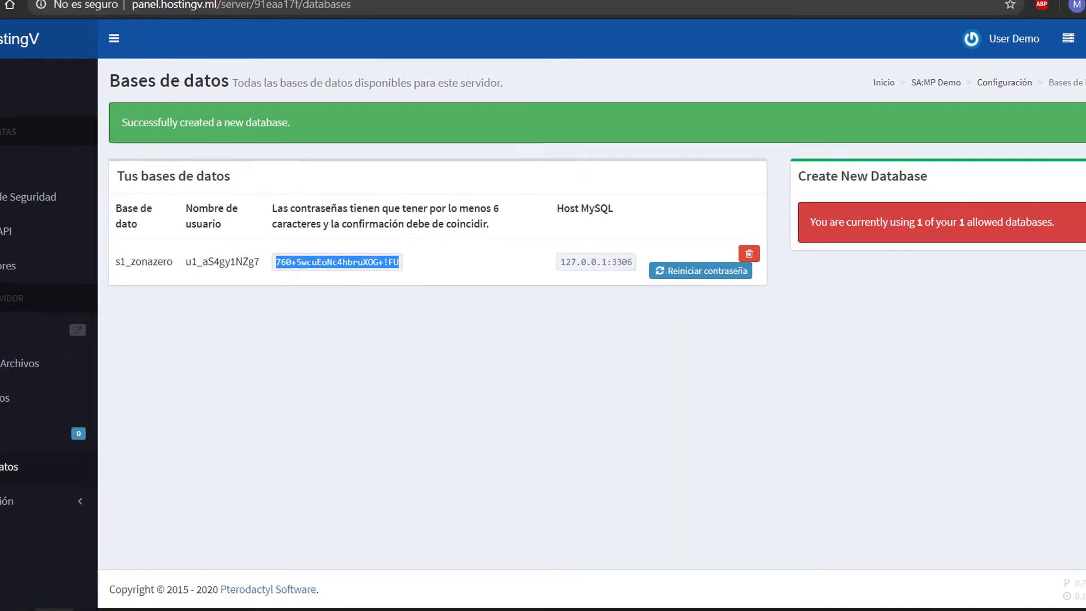
Step: Go to Gestión de Archivos in /home/container and open server.cfg from the file list
{"action": "left_click", "coordinate": [361, 291]}
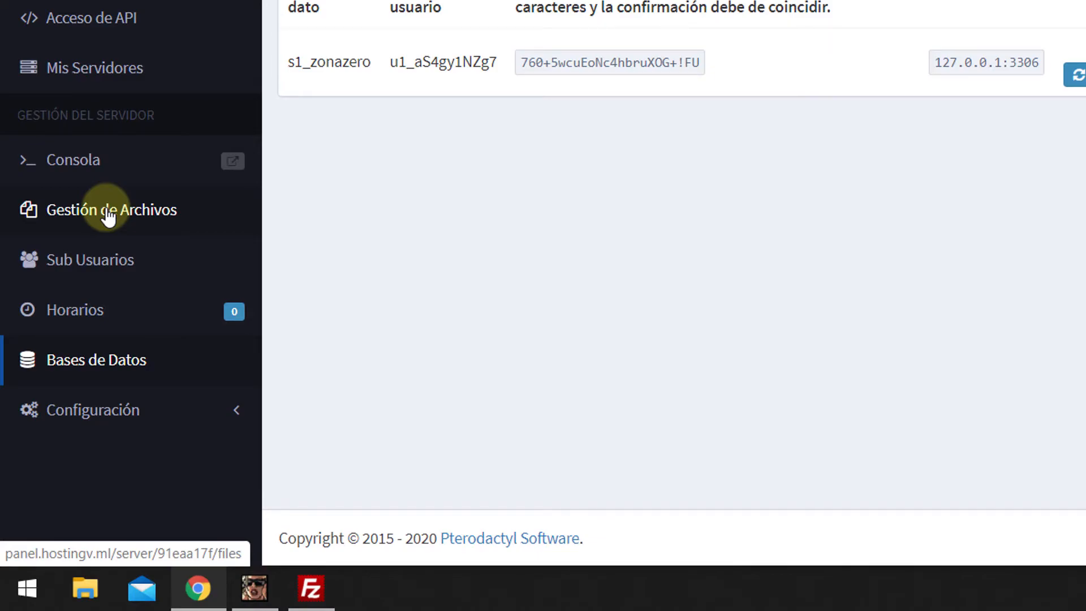
{"action": "left_click", "coordinate": [107, 214]}
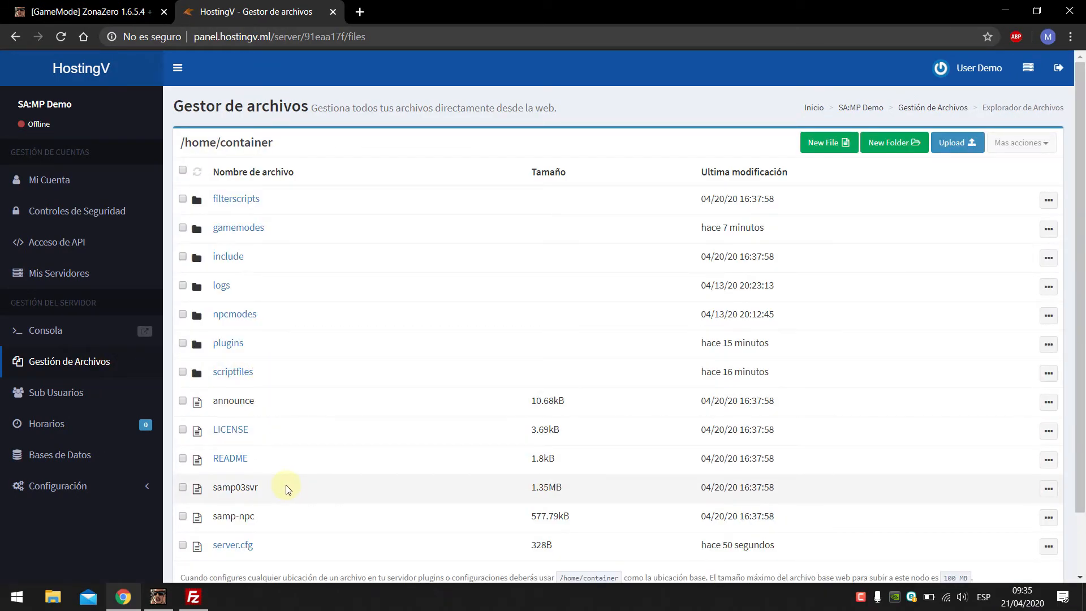
{"action": "scroll", "coordinate": [260, 435], "scroll_direction": "down", "scroll_amount": 2}
{"action": "scroll", "coordinate": [219, 463], "scroll_direction": "up", "scroll_amount": 2}
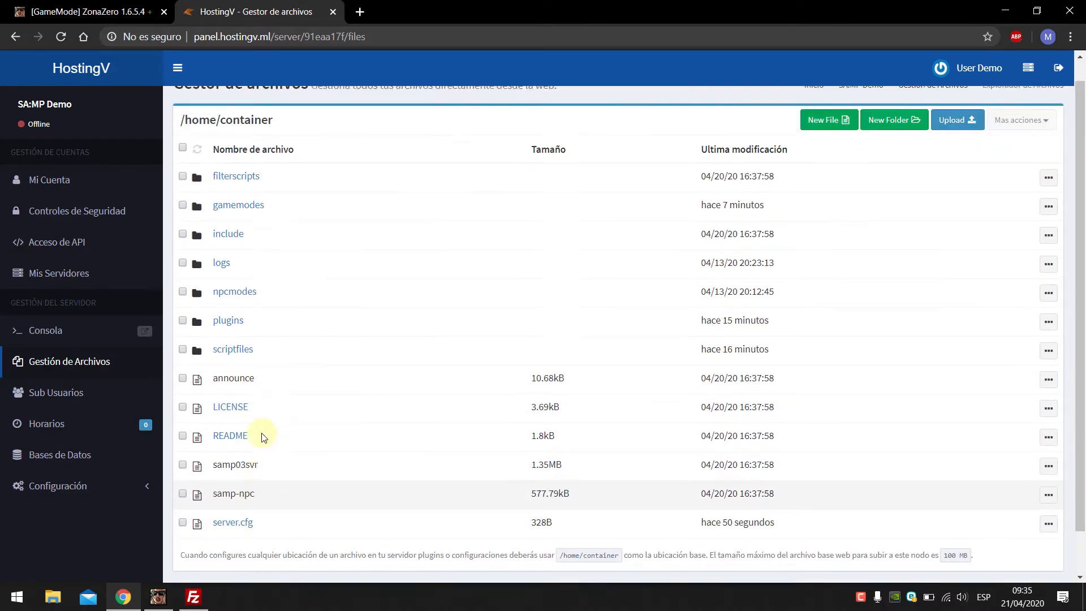
{"action": "left_click", "coordinate": [231, 548]}
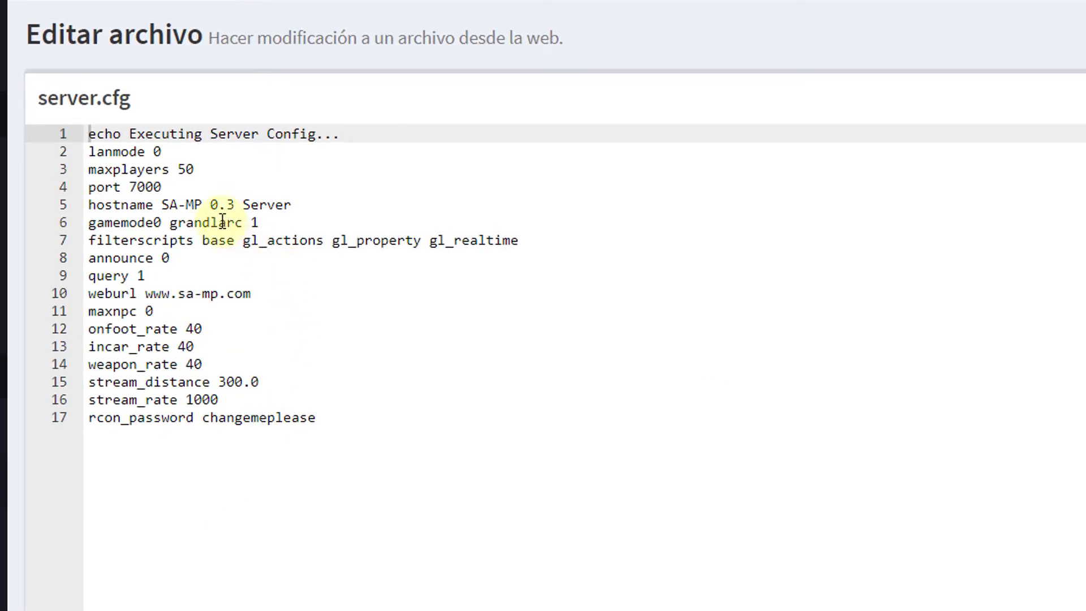
Step: Delete the accidentally pasted URL from line 17 of server.cfg
{"action": "double_click", "coordinate": [222, 221]}
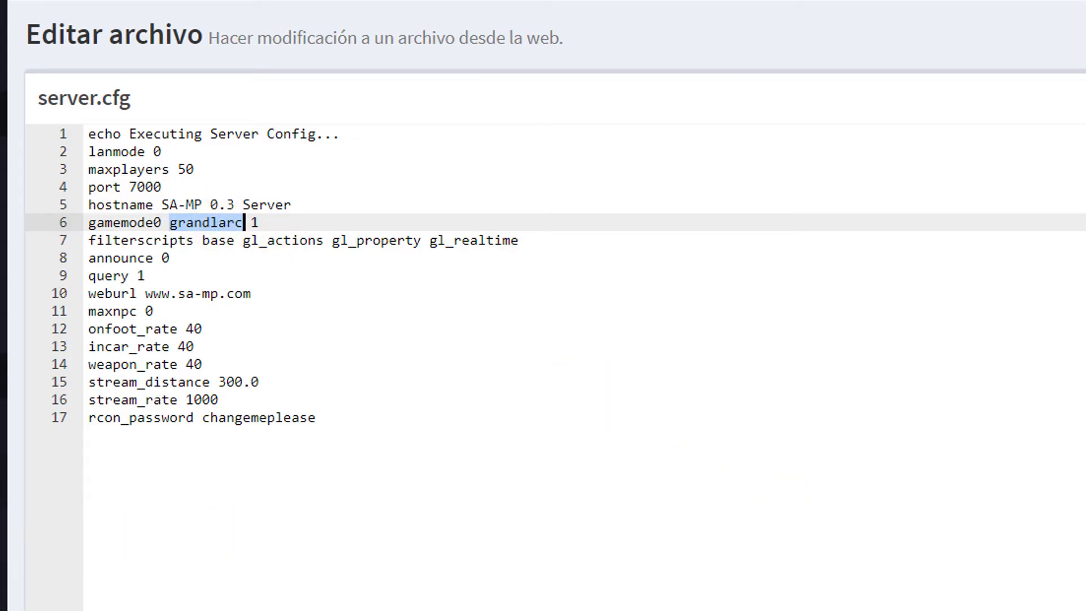
{"action": "left_click_drag", "start_coordinate": [4, 469], "coordinate": [208, 450]}
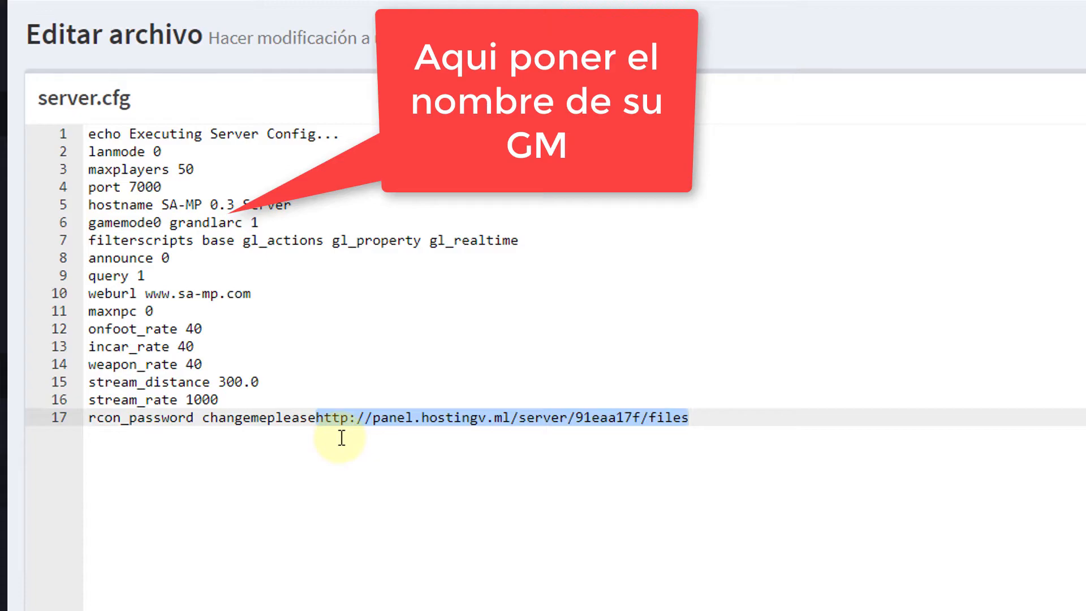
{"action": "key", "text": "BackSpace"}
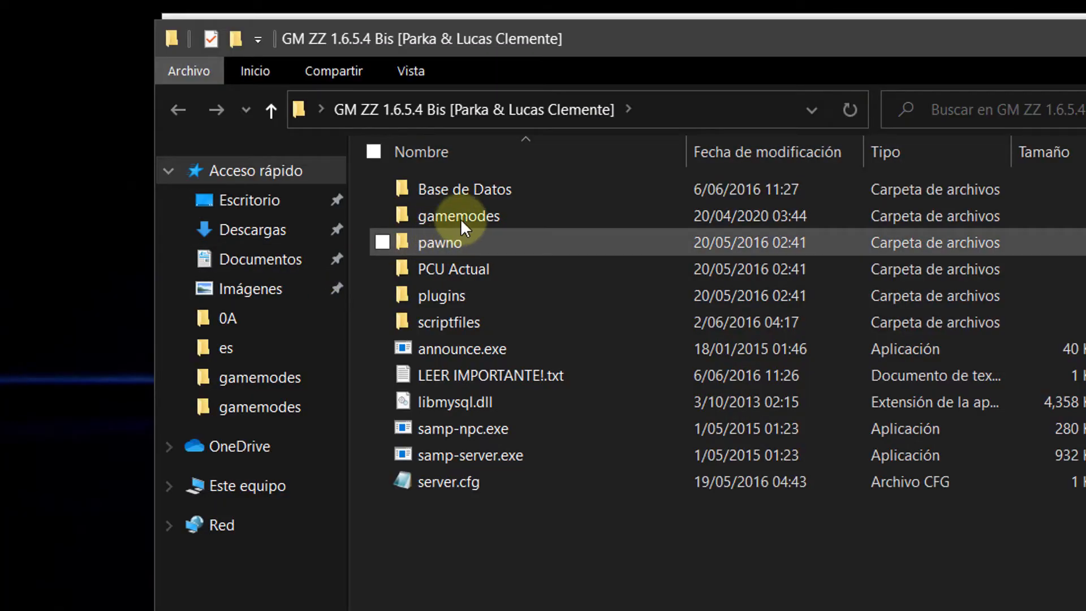
Step: Copy the gamemode name ZZ-RP from the local ZZ-RP.amx file name
{"action": "double_click", "coordinate": [463, 216]}
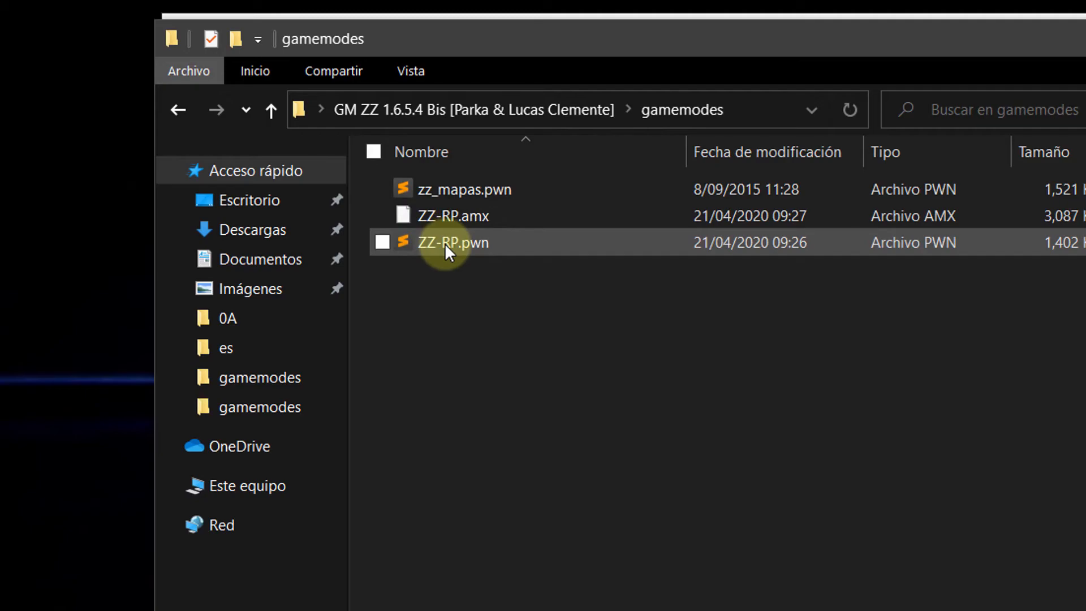
{"action": "left_click", "coordinate": [445, 244]}
{"action": "right_click", "coordinate": [443, 216]}
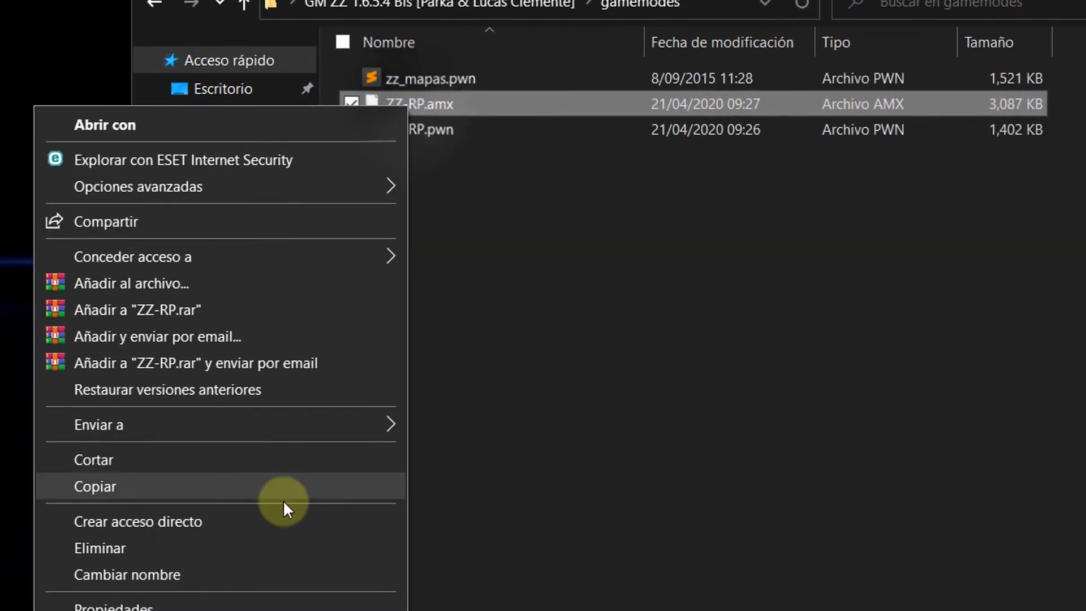
{"action": "left_click", "coordinate": [294, 610]}
{"action": "key", "text": "ctrl+c"}
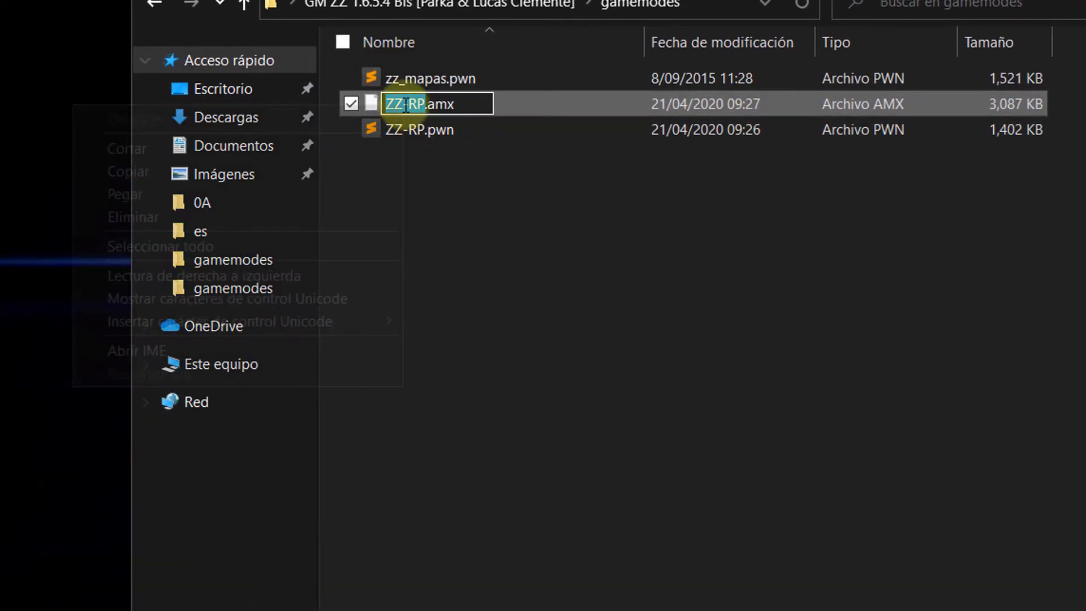
{"action": "right_click", "coordinate": [402, 104]}
{"action": "left_click", "coordinate": [320, 175]}
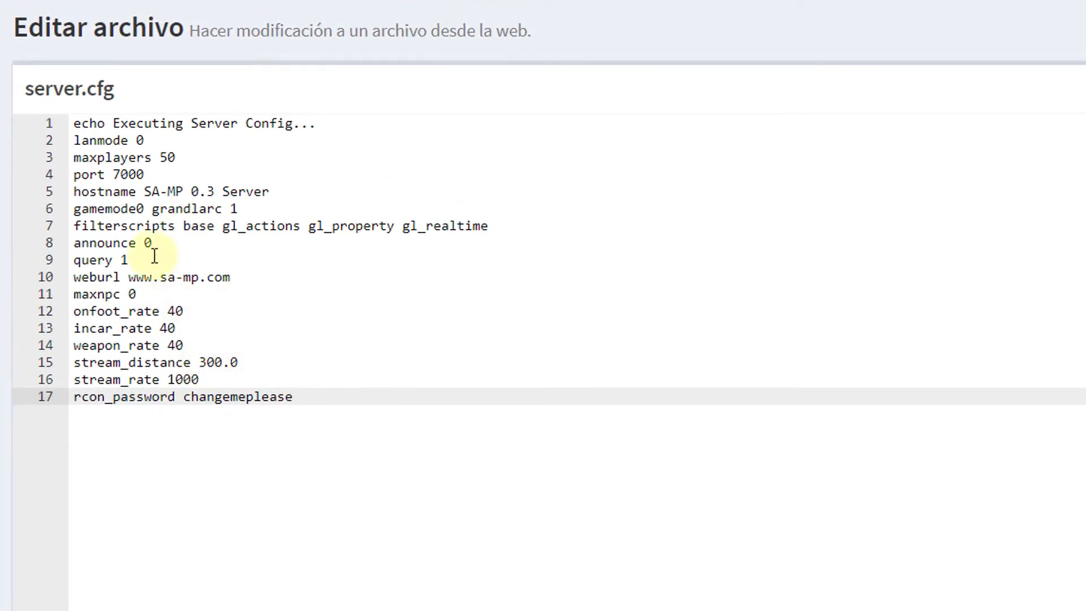
Step: Change gamemode0 from grandlarc to ZZ-RP and empty the filterscripts line
{"action": "double_click", "coordinate": [178, 208]}
{"action": "right_click", "coordinate": [177, 208]}
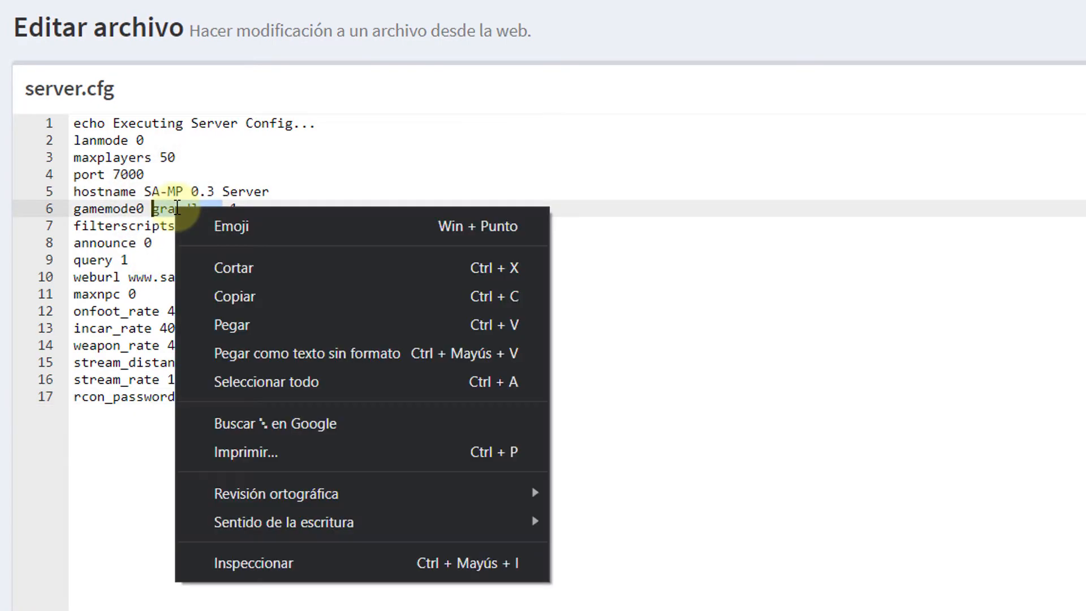
{"action": "left_click", "coordinate": [260, 325]}
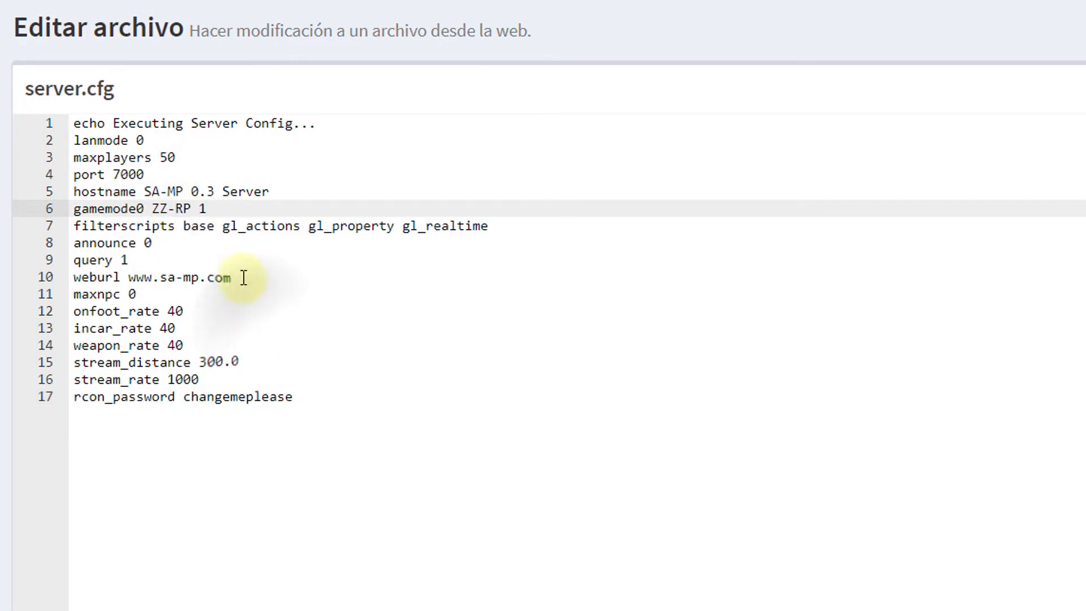
{"action": "left_click_drag", "start_coordinate": [183, 226], "coordinate": [511, 221]}
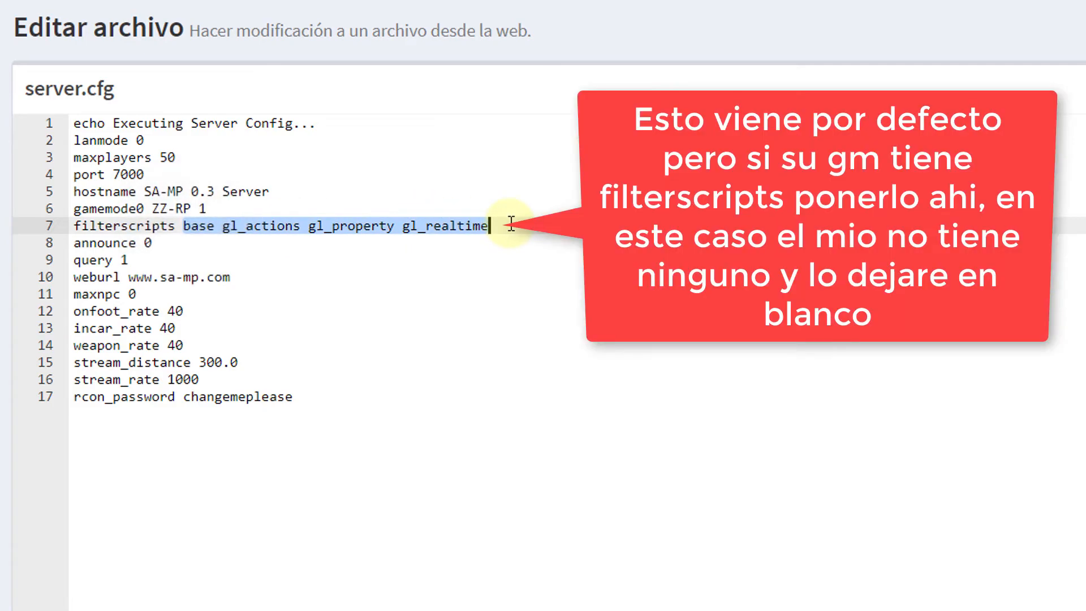
{"action": "key", "text": "BackSpace"}
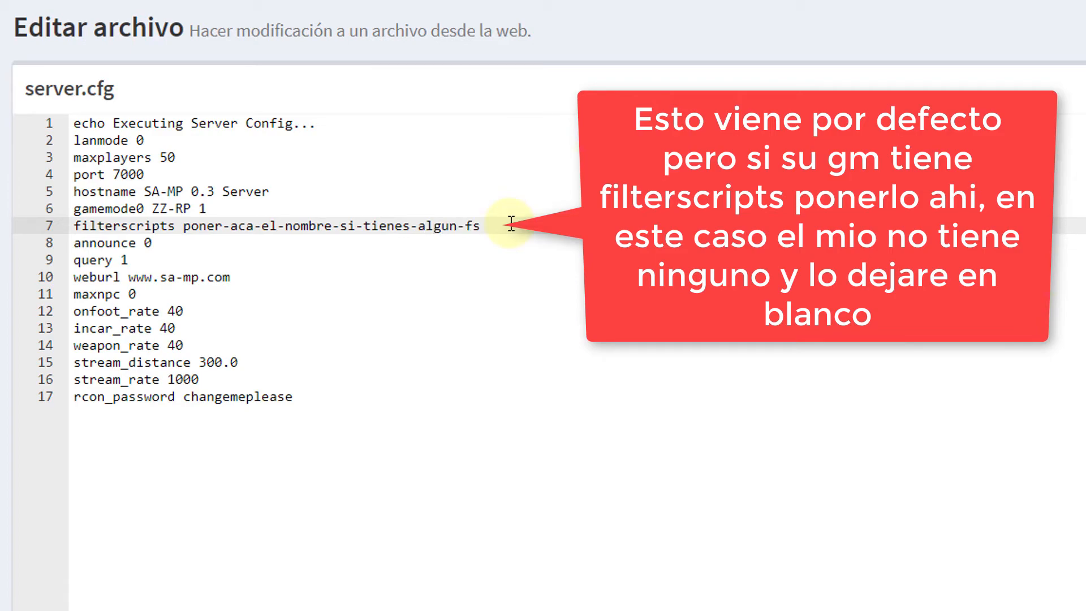
{"action": "left_click", "coordinate": [184, 227], "text": "shift"}
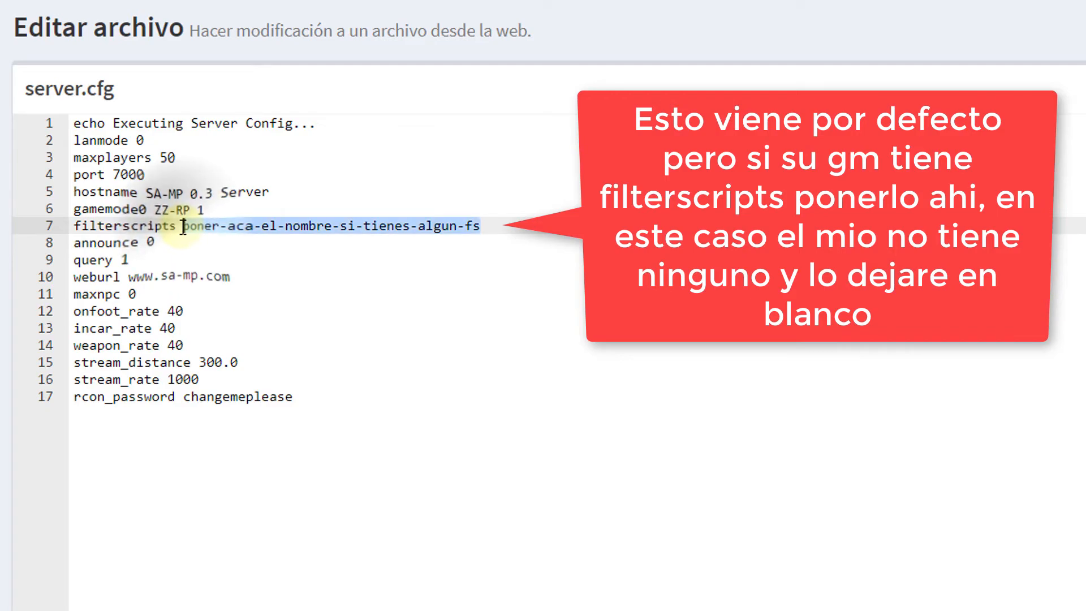
{"action": "key", "text": "BackSpace"}
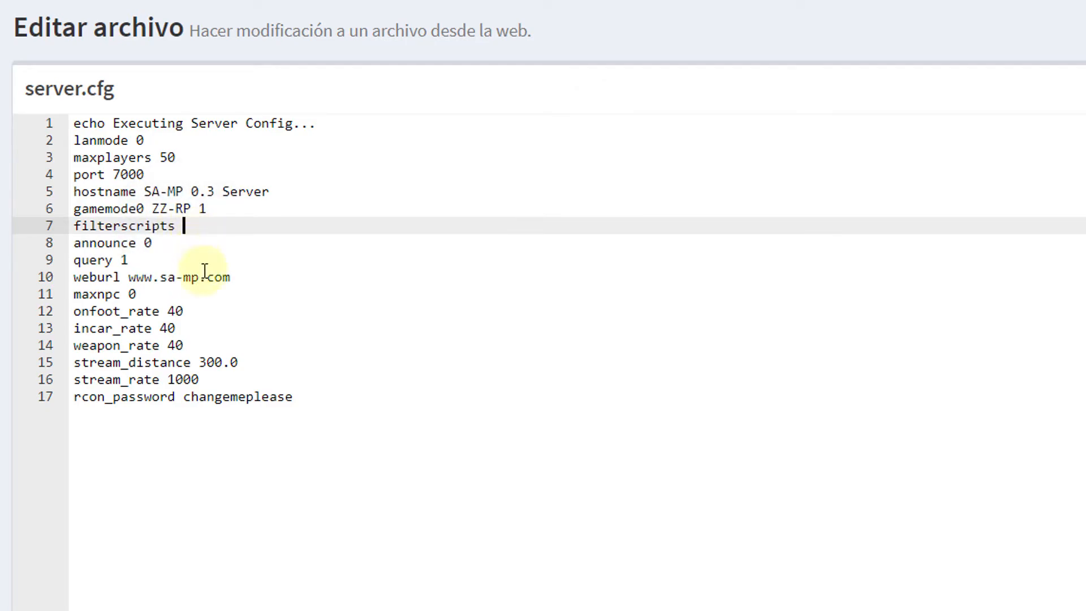
Step: Replace the default rcon password with a new one and begin a plugins line below it
{"action": "left_click", "coordinate": [313, 396]}
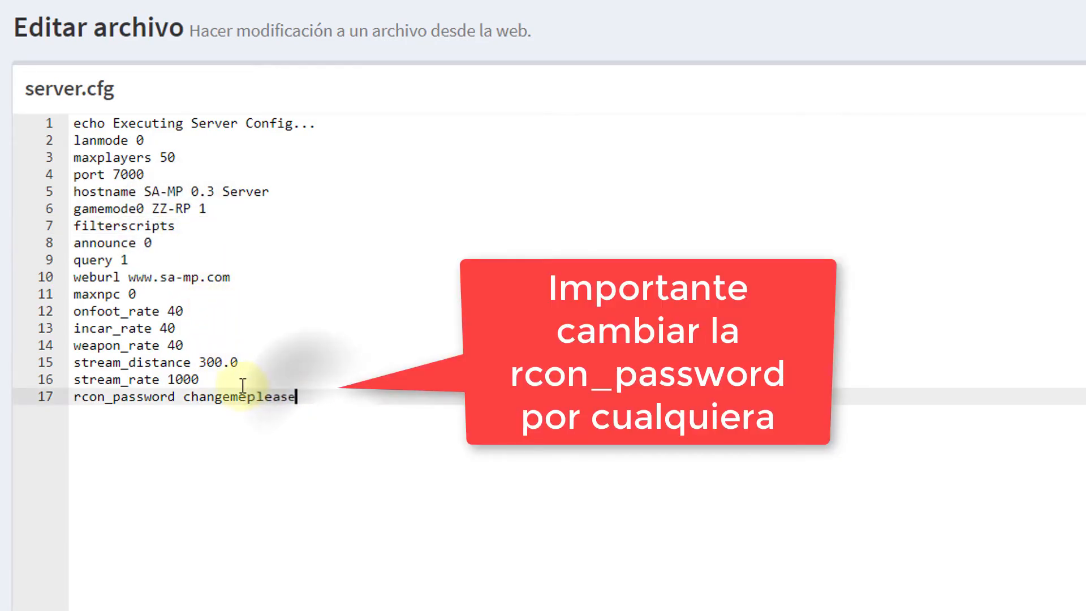
{"action": "double_click", "coordinate": [239, 394]}
{"action": "type", "text": "demo1"}
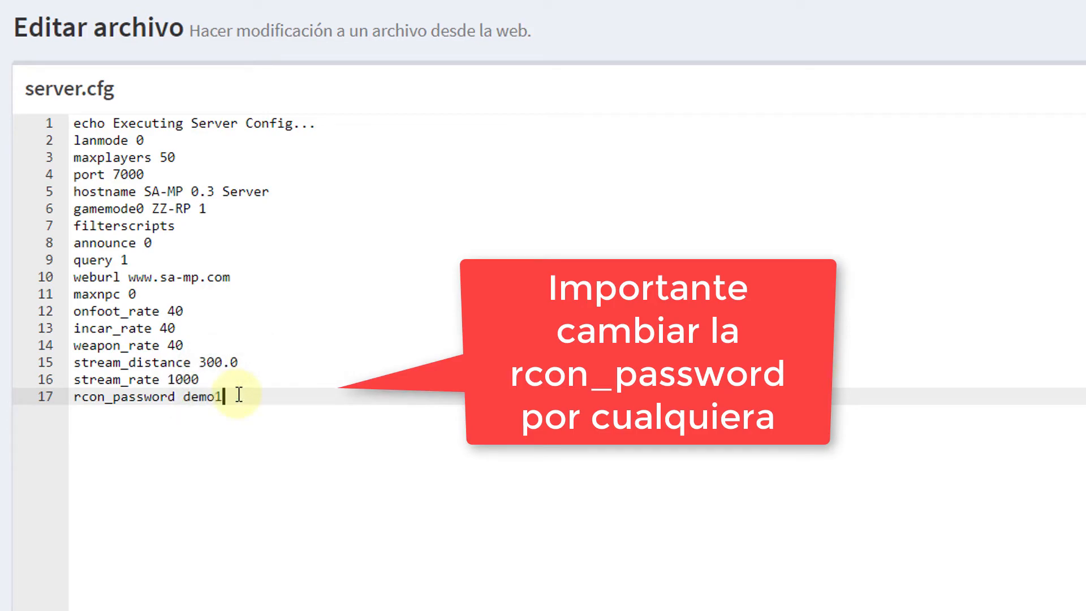
{"action": "type", "text": "1111111111111"}
{"action": "key", "text": "Return"}
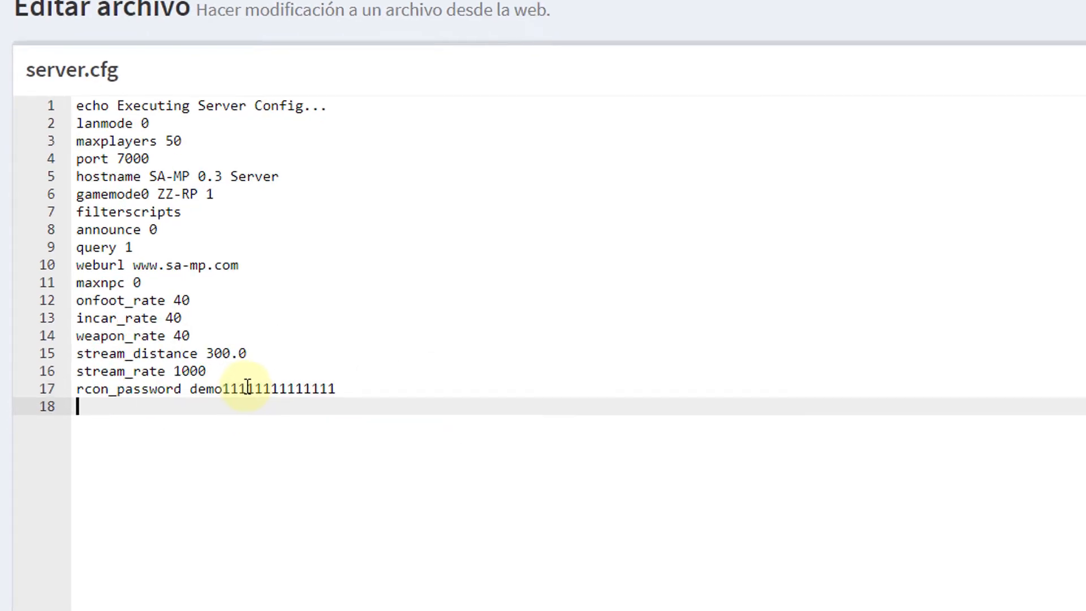
{"action": "type", "text": "plugins"}
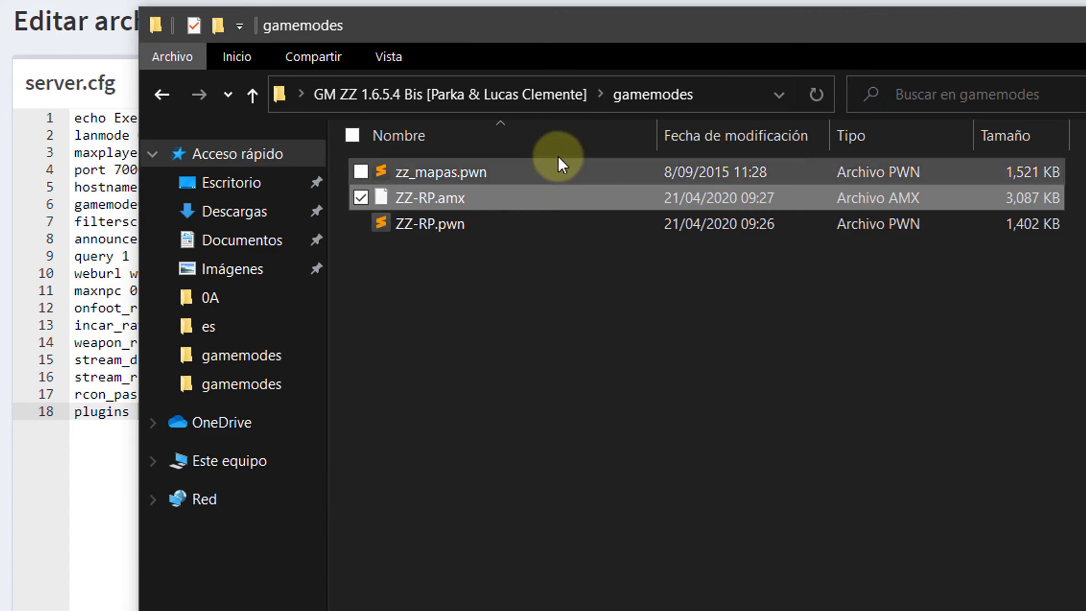
Step: Copy the plugin list from the gamemode's local server.cfg onto line 18 of the web editor
{"action": "left_click", "coordinate": [556, 96]}
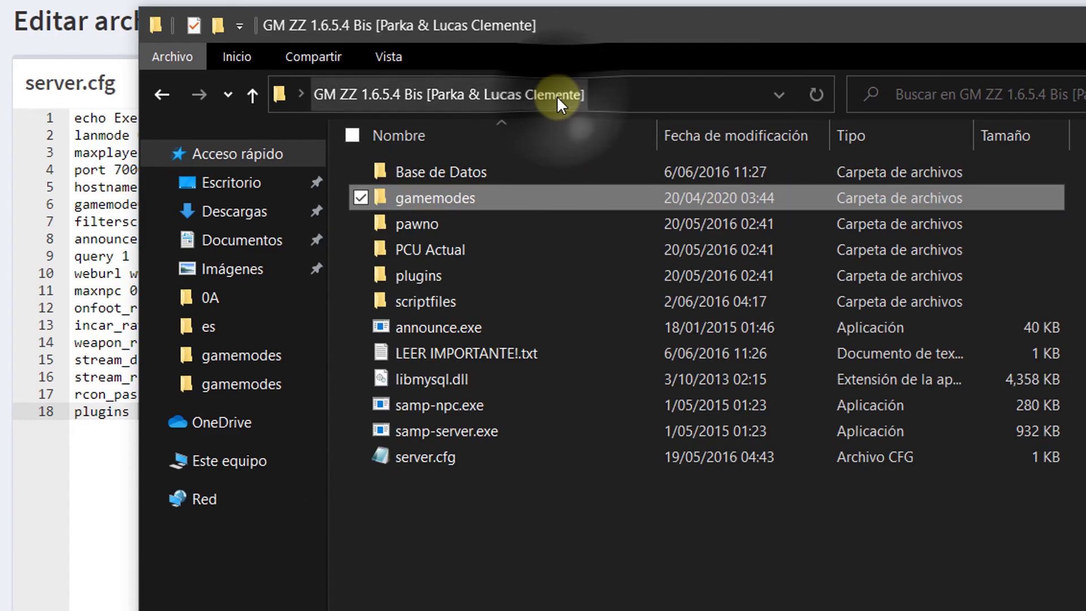
{"action": "double_click", "coordinate": [477, 460]}
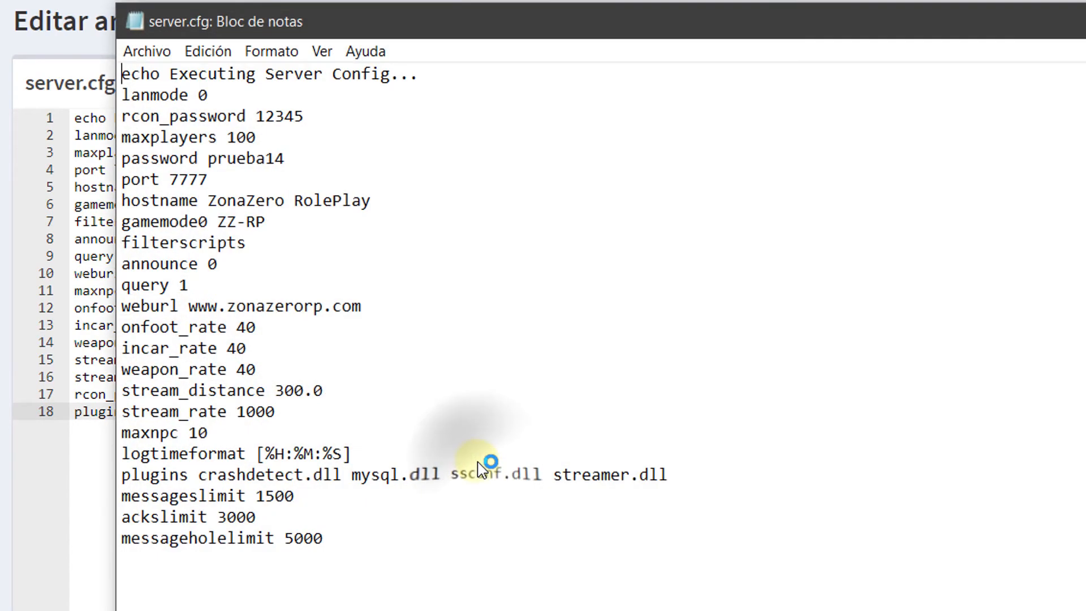
{"action": "left_click_drag", "start_coordinate": [202, 474], "coordinate": [668, 474]}
{"action": "right_click", "coordinate": [663, 474]}
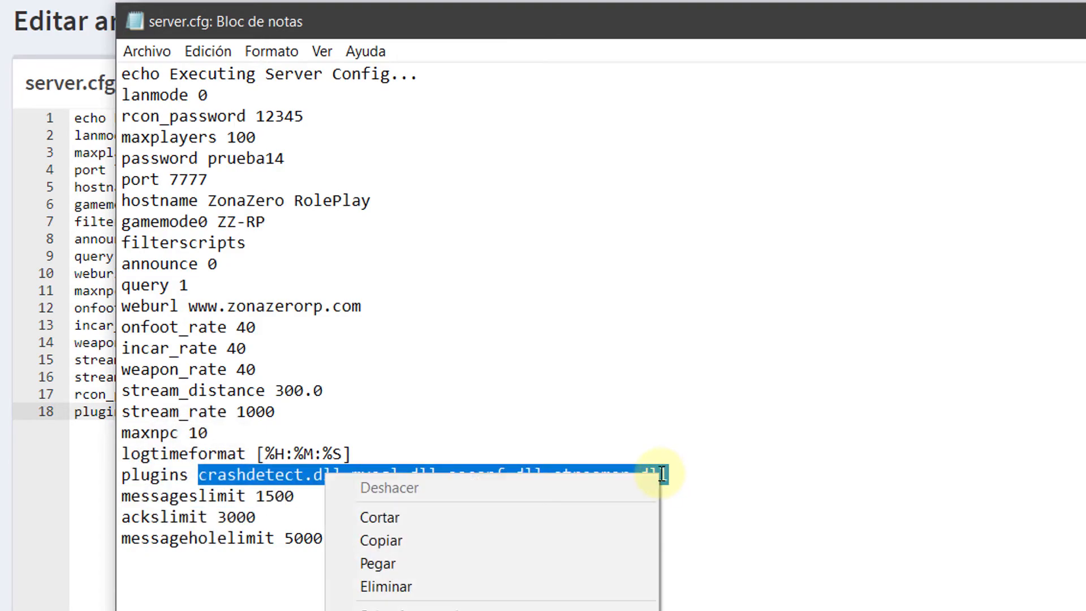
{"action": "left_click", "coordinate": [526, 538]}
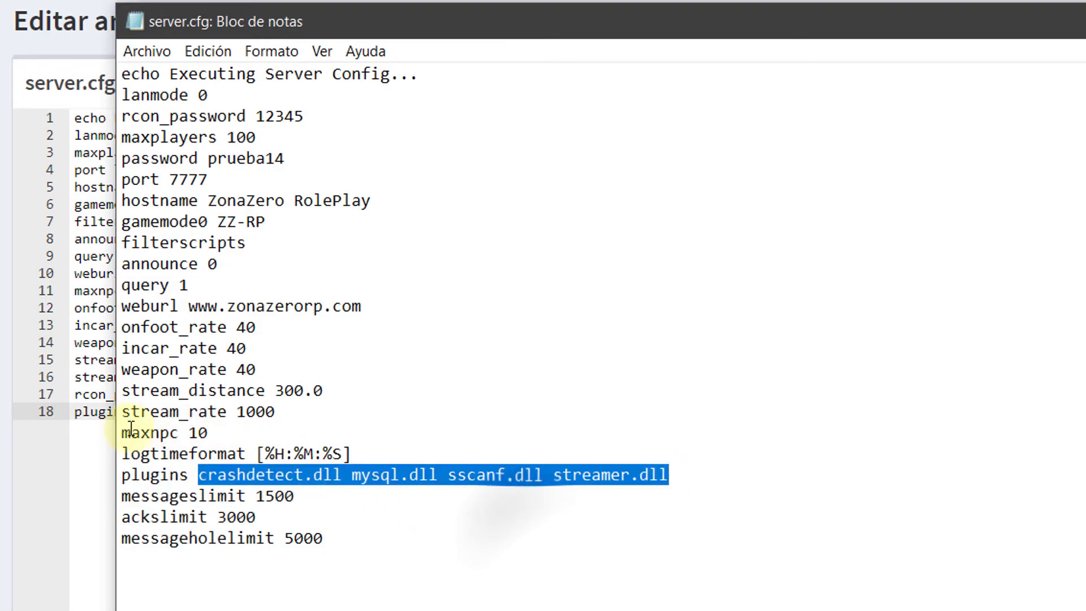
{"action": "left_click", "coordinate": [191, 422]}
{"action": "right_click", "coordinate": [194, 419]}
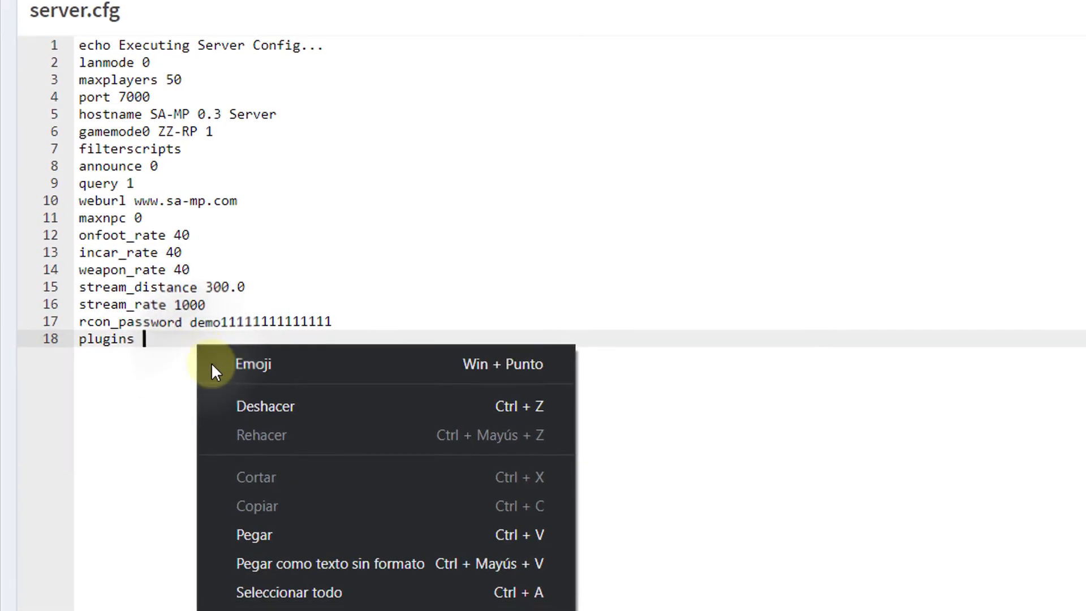
{"action": "left_click", "coordinate": [311, 589]}
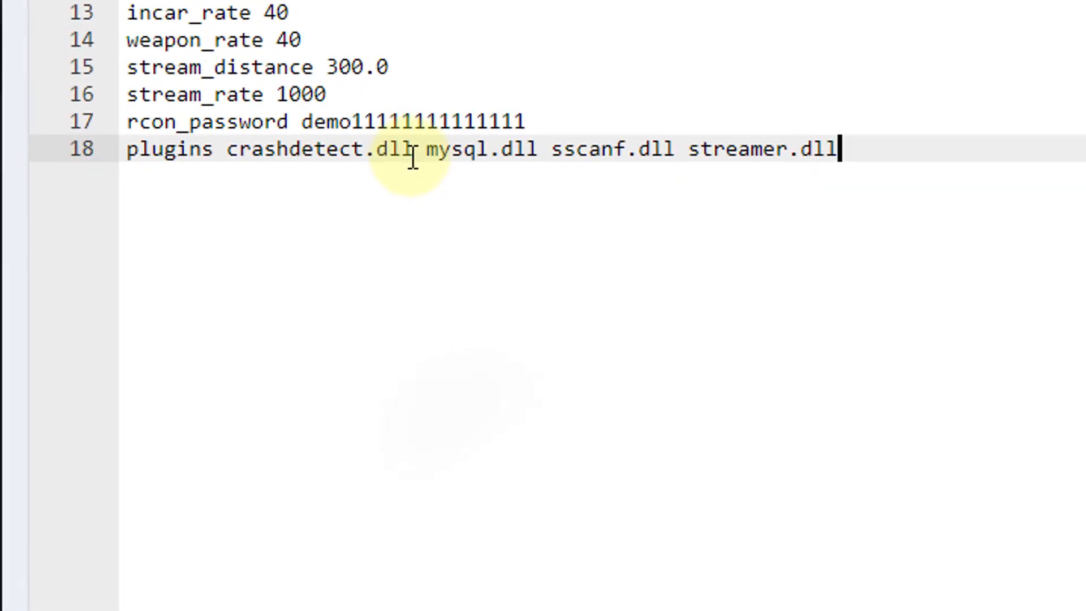
Step: Change crashdetect, mysql, sscanf and streamer extensions from .dll to .so
{"action": "left_click", "coordinate": [348, 223]}
{"action": "key", "text": "BackSpace"}
{"action": "key", "text": "BackSpace"}
{"action": "key", "text": "BackSpace"}
{"action": "type", "text": "so"}
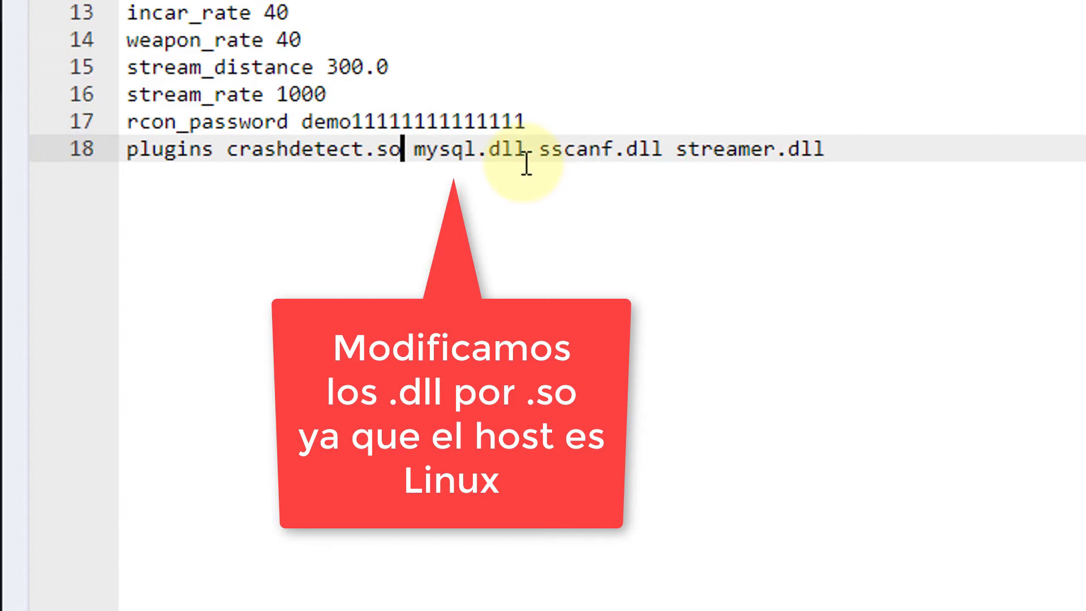
{"action": "left_click", "coordinate": [526, 152]}
{"action": "key", "text": "BackSpace"}
{"action": "key", "text": "BackSpace"}
{"action": "key", "text": "BackSpace"}
{"action": "type", "text": "so"}
{"action": "left_click", "coordinate": [631, 150]}
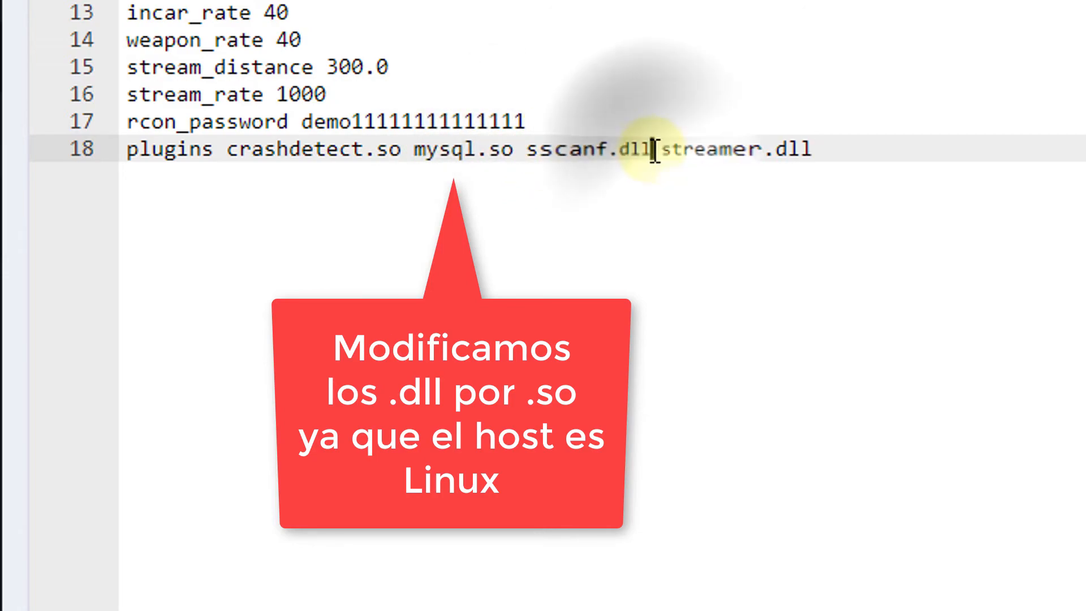
{"action": "key", "text": "BackSpace"}
{"action": "key", "text": "BackSpace"}
{"action": "key", "text": "BackSpace"}
{"action": "type", "text": "so"}
{"action": "left_click", "coordinate": [808, 152]}
{"action": "key", "text": "BackSpace"}
{"action": "key", "text": "BackSpace"}
{"action": "key", "text": "BackSpace"}
{"action": "type", "text": "so"}
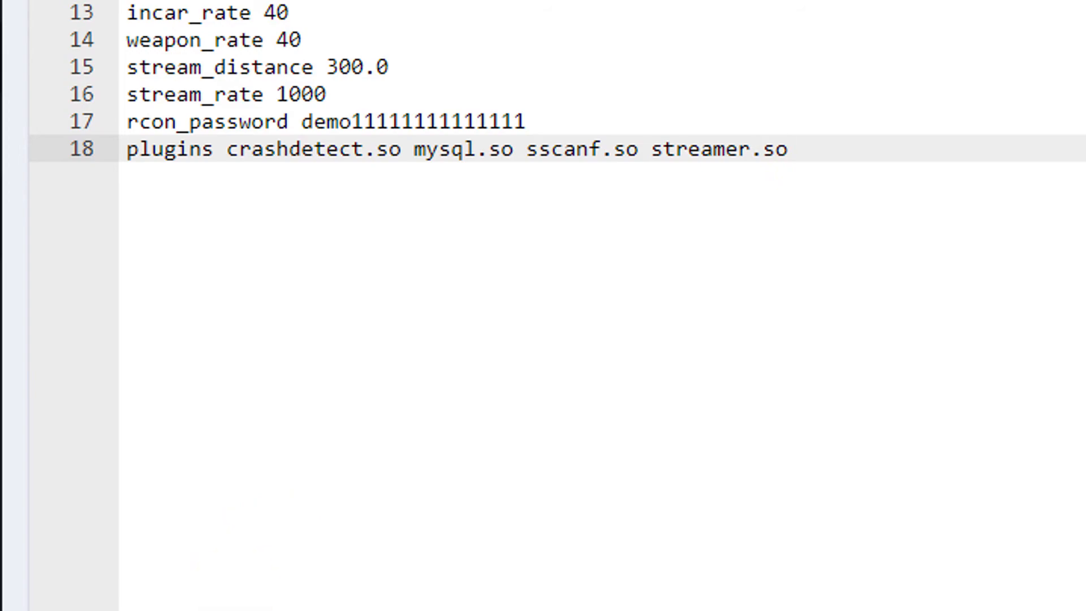
{"action": "key", "text": "alt+Tab"}
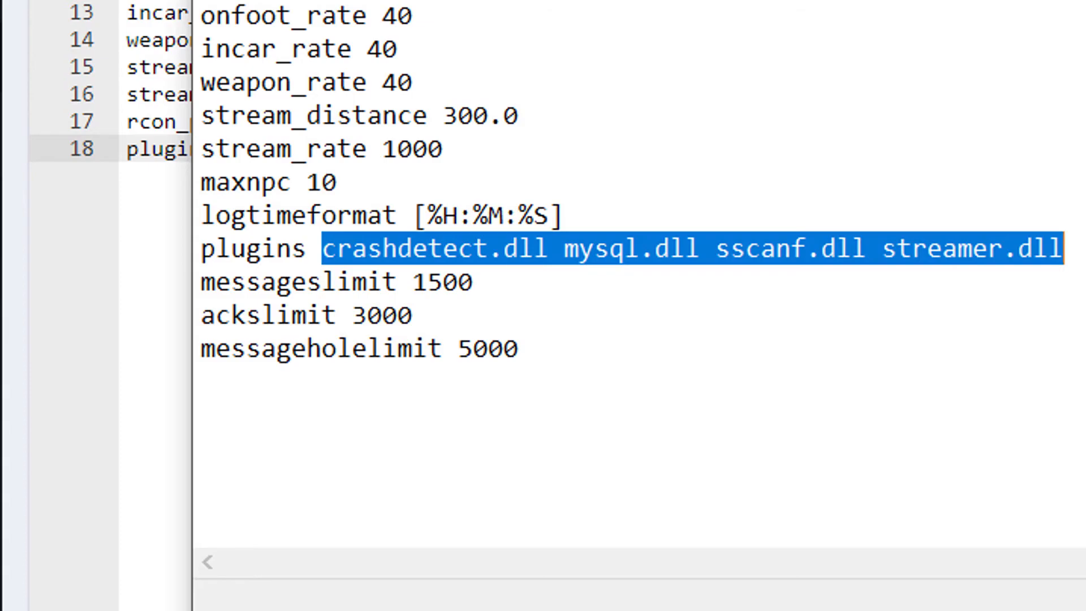
{"action": "key", "text": "alt+Tab"}
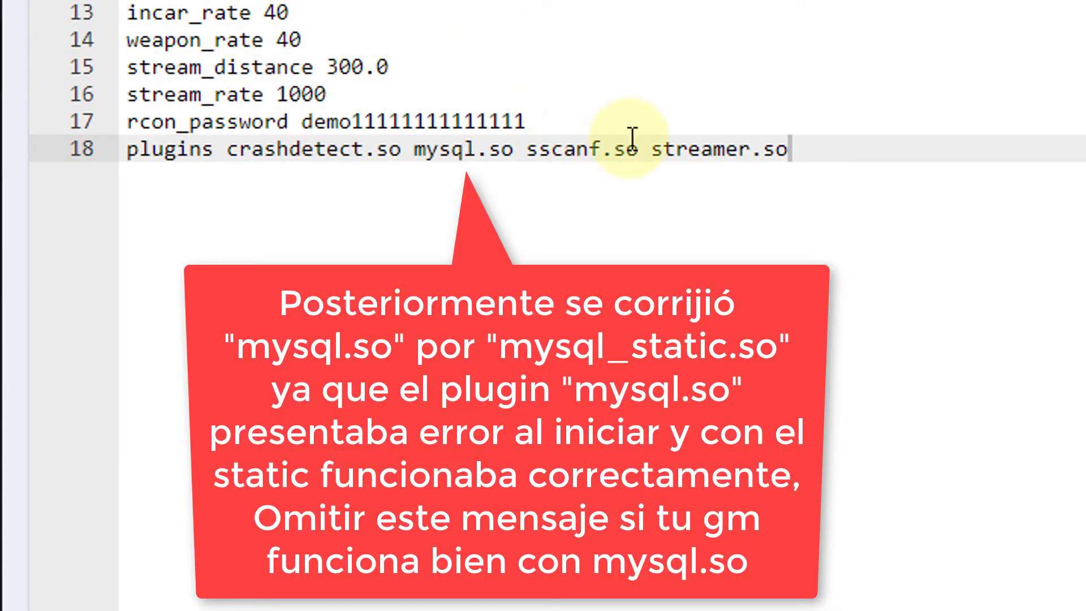
{"action": "left_click", "coordinate": [844, 147]}
{"action": "left_click", "coordinate": [843, 148]}
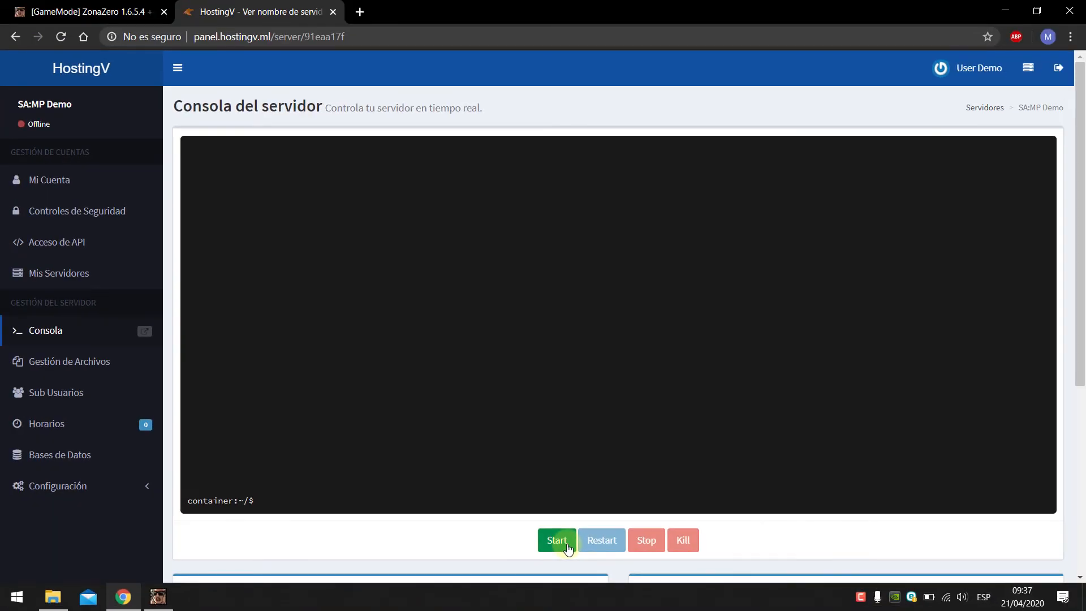
Step: Start the server and verify ZonaZero Roleplay shows online in SA-MP, RolePlay v1.6.5.4, 0/50
{"action": "left_click", "coordinate": [568, 547]}
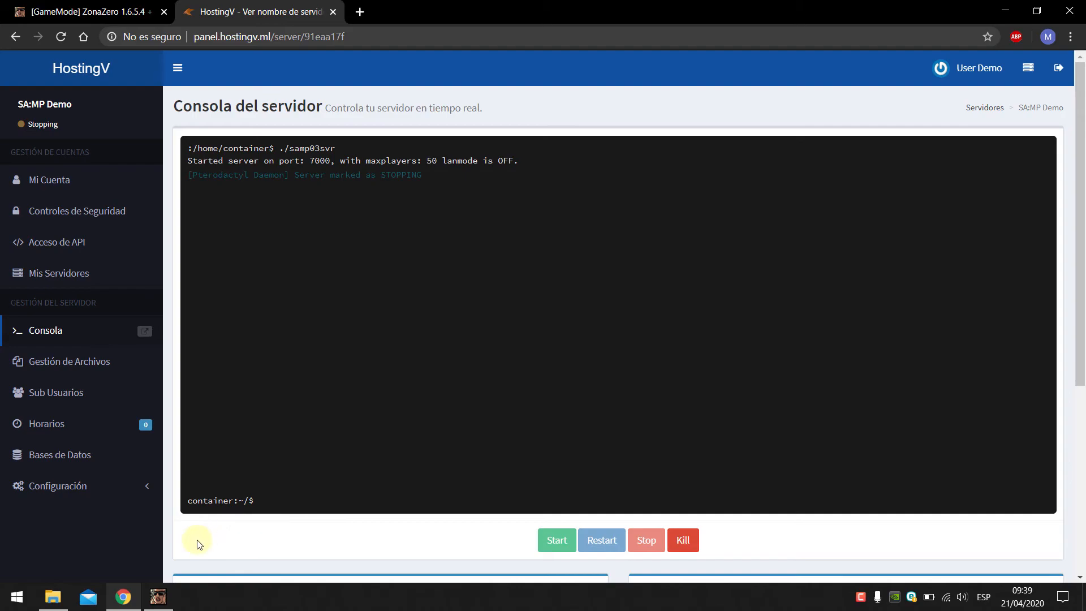
{"action": "left_click", "coordinate": [158, 597]}
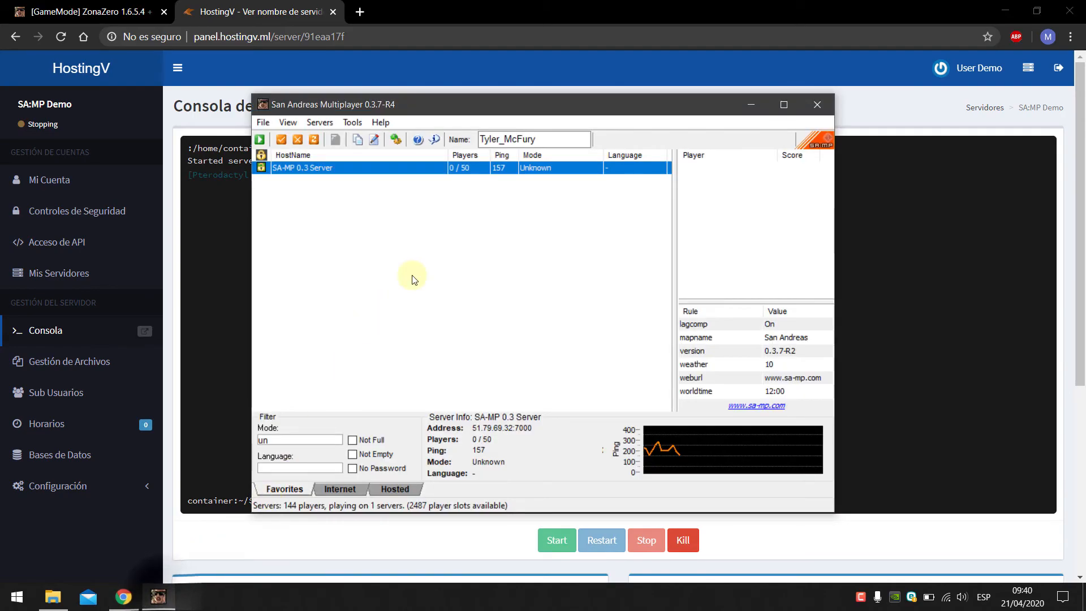
{"action": "left_click", "coordinate": [391, 185]}
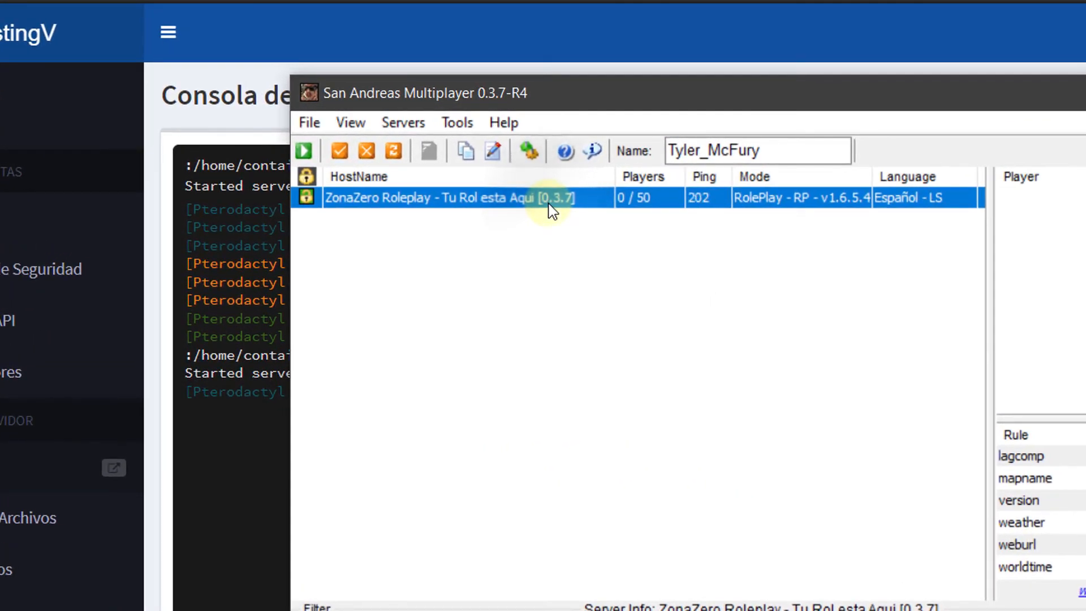
{"action": "left_click", "coordinate": [552, 211]}
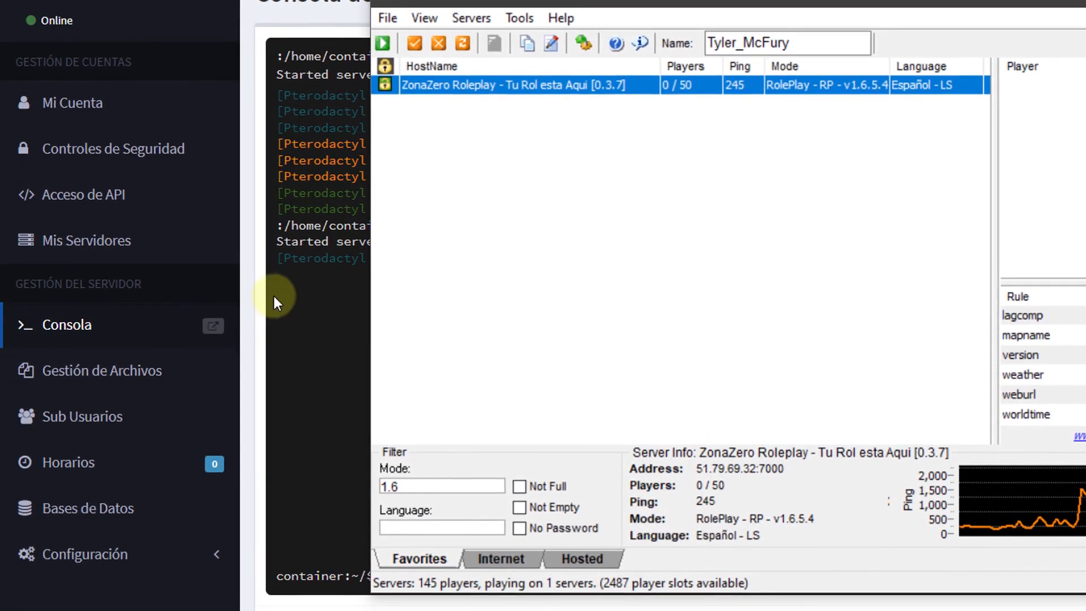
{"action": "left_click", "coordinate": [27, 517]}
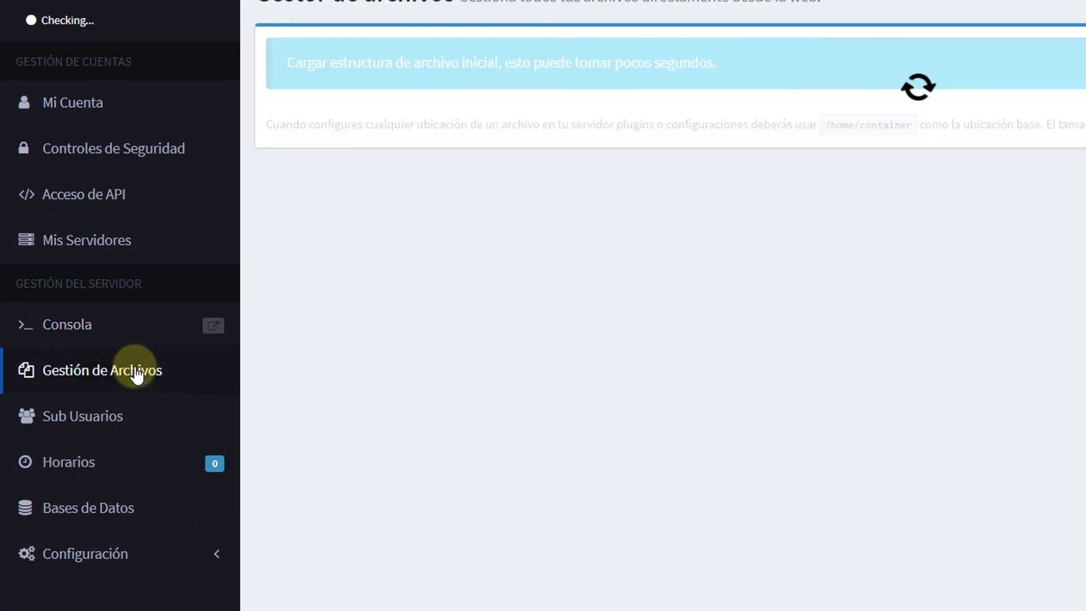
Step: Open server_log.txt and find the line confirming mysql_static.so loaded
{"action": "scroll", "coordinate": [467, 303], "scroll_direction": "down", "scroll_amount": 3}
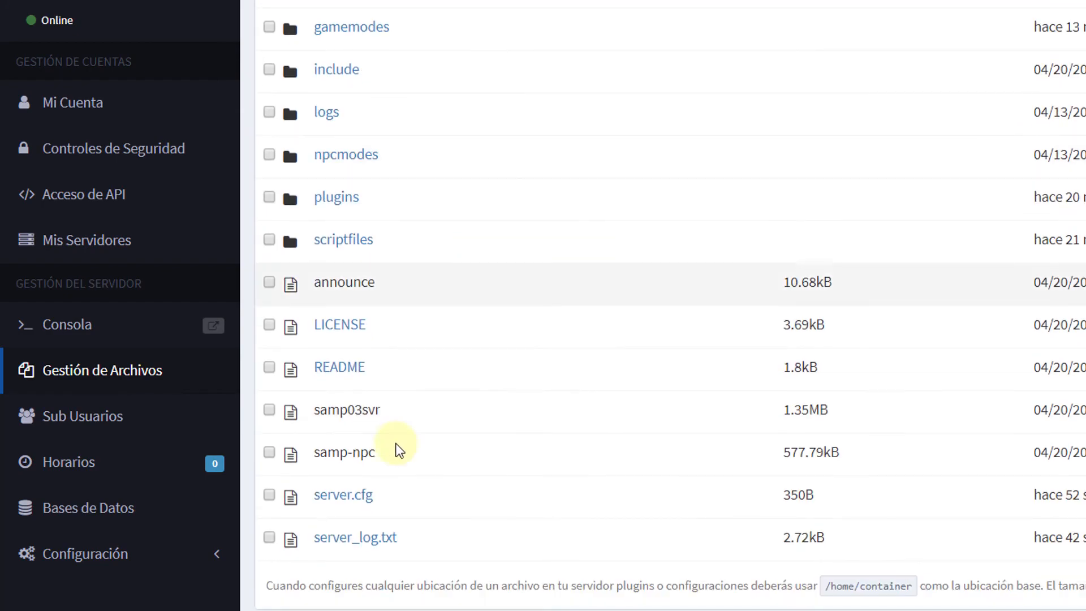
{"action": "left_click", "coordinate": [365, 538]}
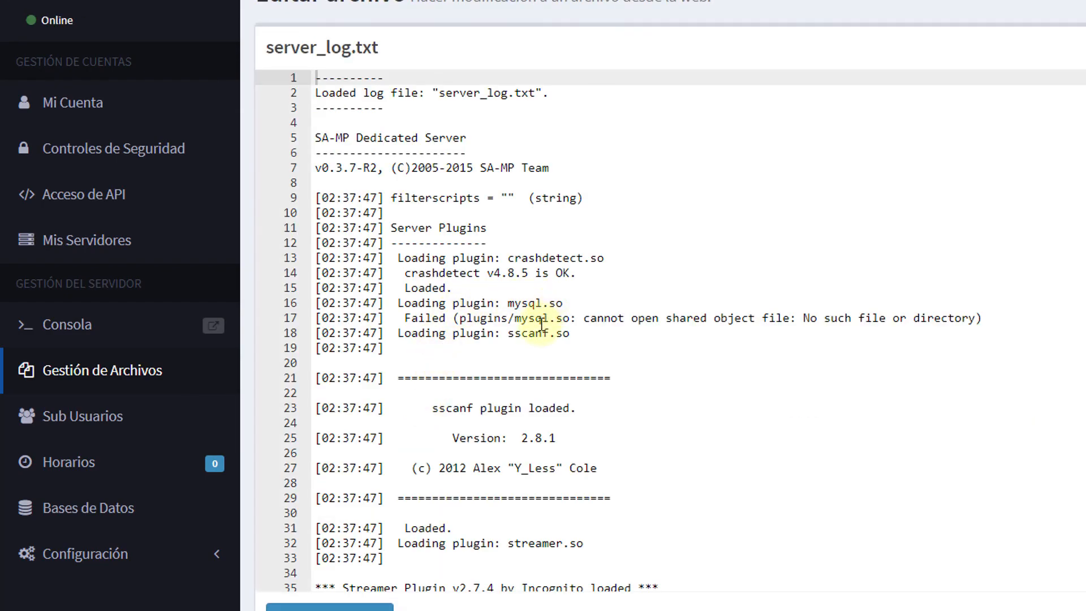
{"action": "scroll", "coordinate": [541, 324], "scroll_direction": "down", "scroll_amount": 2}
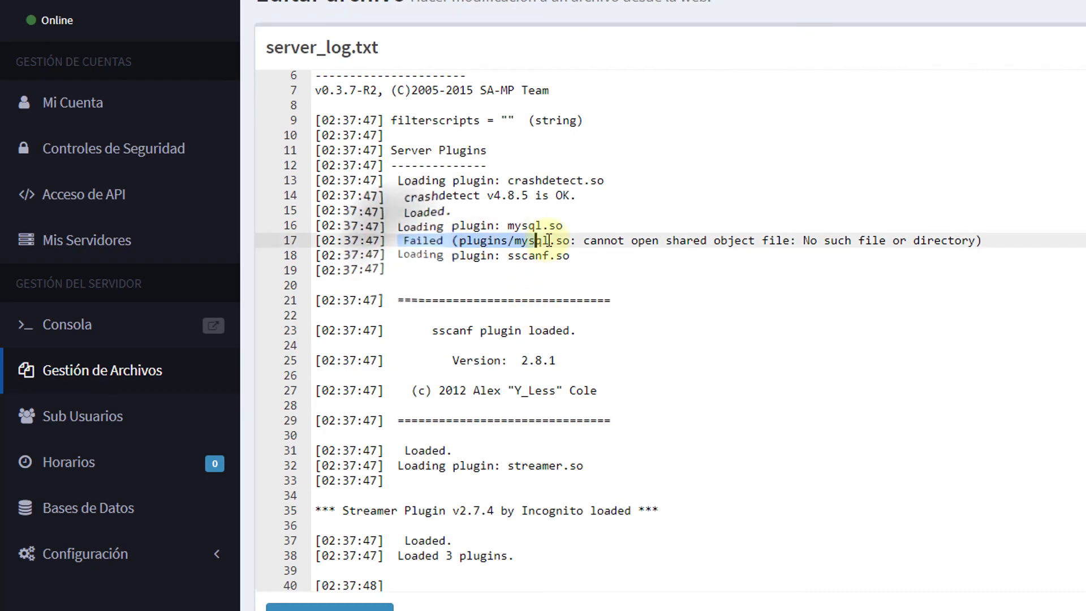
{"action": "scroll", "coordinate": [560, 310], "scroll_direction": "down", "scroll_amount": 5}
{"action": "scroll", "coordinate": [559, 311], "scroll_direction": "down", "scroll_amount": 5}
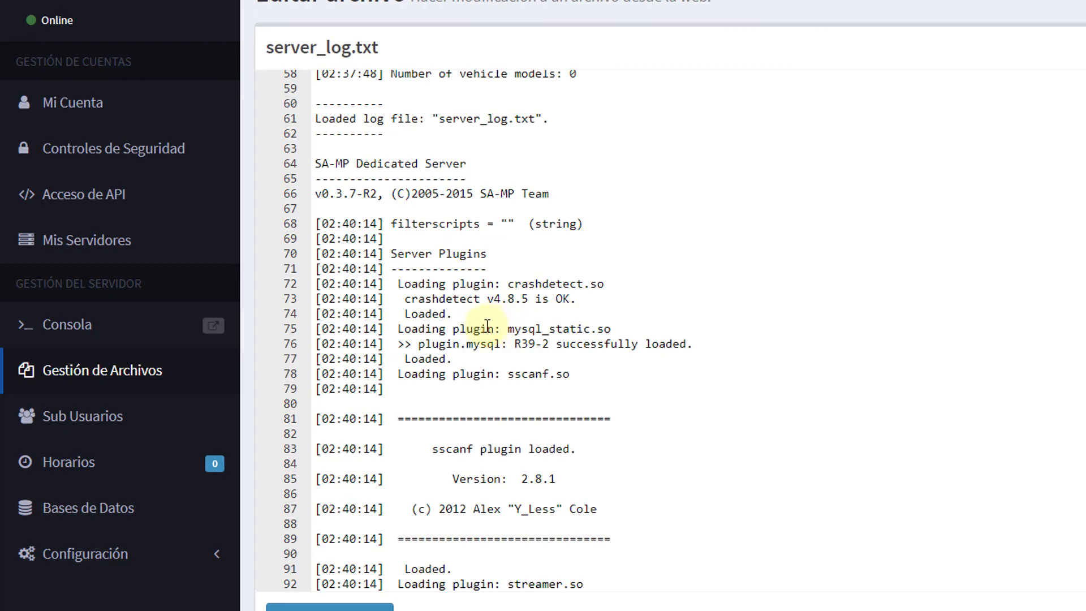
{"action": "left_click_drag", "start_coordinate": [494, 329], "coordinate": [611, 329]}
{"action": "left_click", "coordinate": [453, 359]}
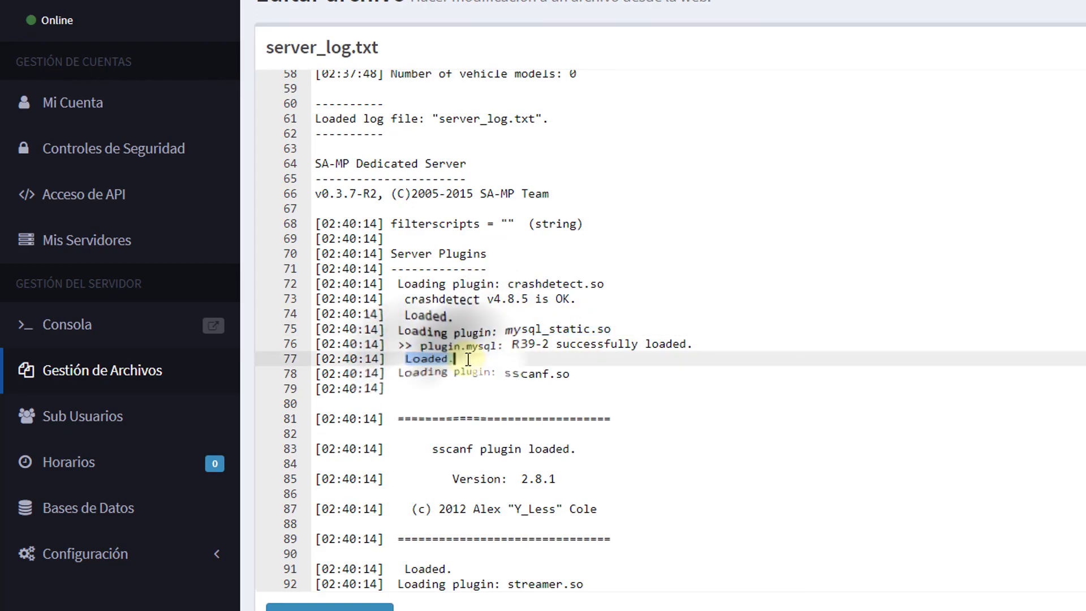
Step: Check the log reports 4 plugins loaded, 0 filterscripts, 1581 pickups and 71 vehicle models
{"action": "scroll", "coordinate": [466, 359], "scroll_direction": "down", "scroll_amount": 2}
{"action": "scroll", "coordinate": [468, 359], "scroll_direction": "down", "scroll_amount": 2}
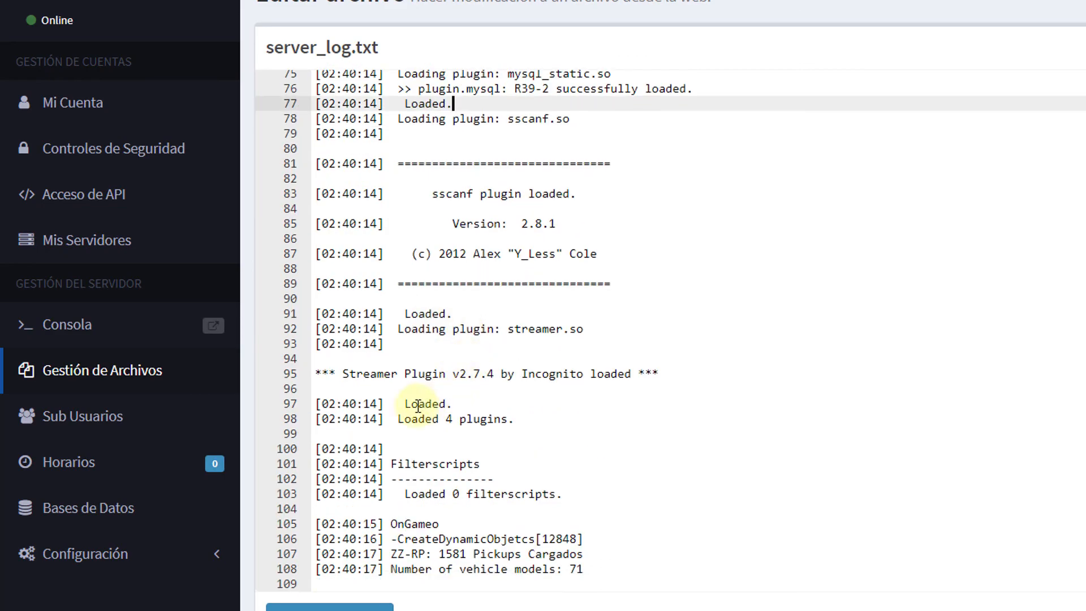
{"action": "left_click_drag", "start_coordinate": [396, 421], "coordinate": [524, 419]}
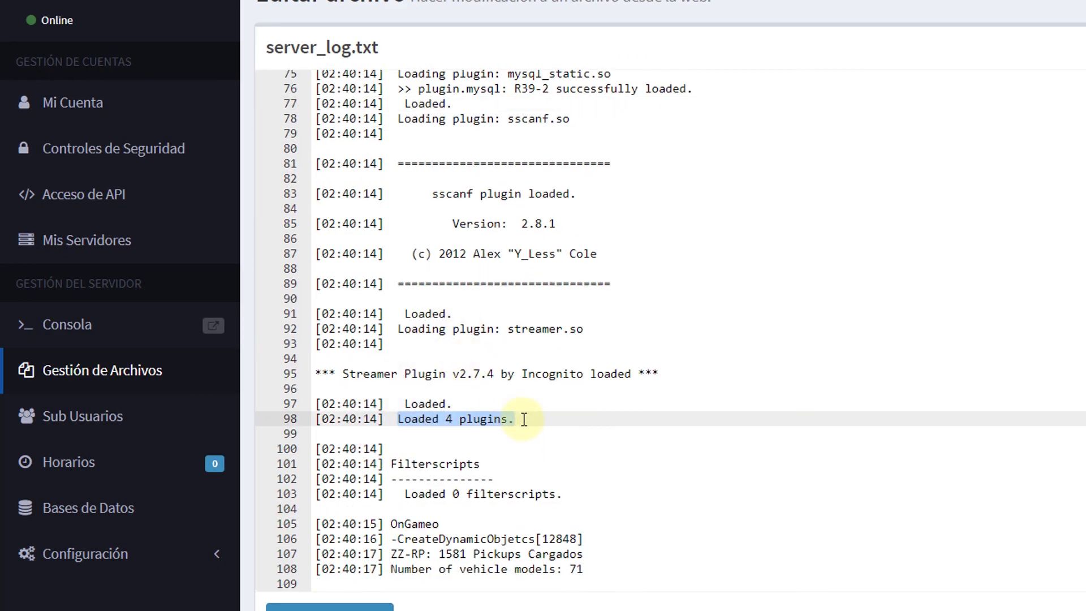
{"action": "scroll", "coordinate": [524, 419], "scroll_direction": "down", "scroll_amount": 1}
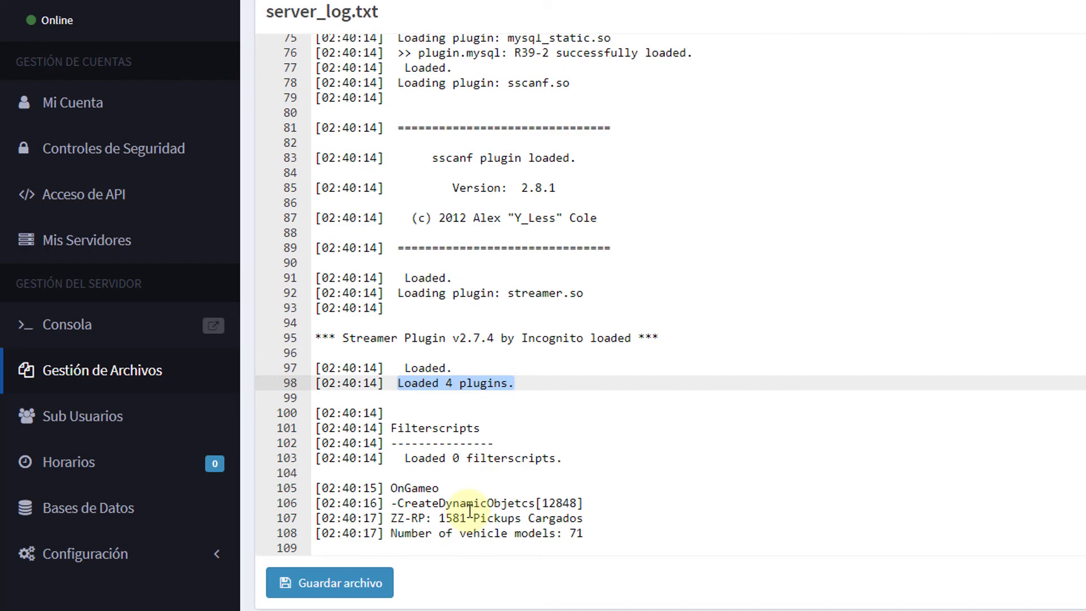
{"action": "left_click_drag", "start_coordinate": [419, 532], "coordinate": [600, 531]}
{"action": "left_click", "coordinate": [600, 532]}
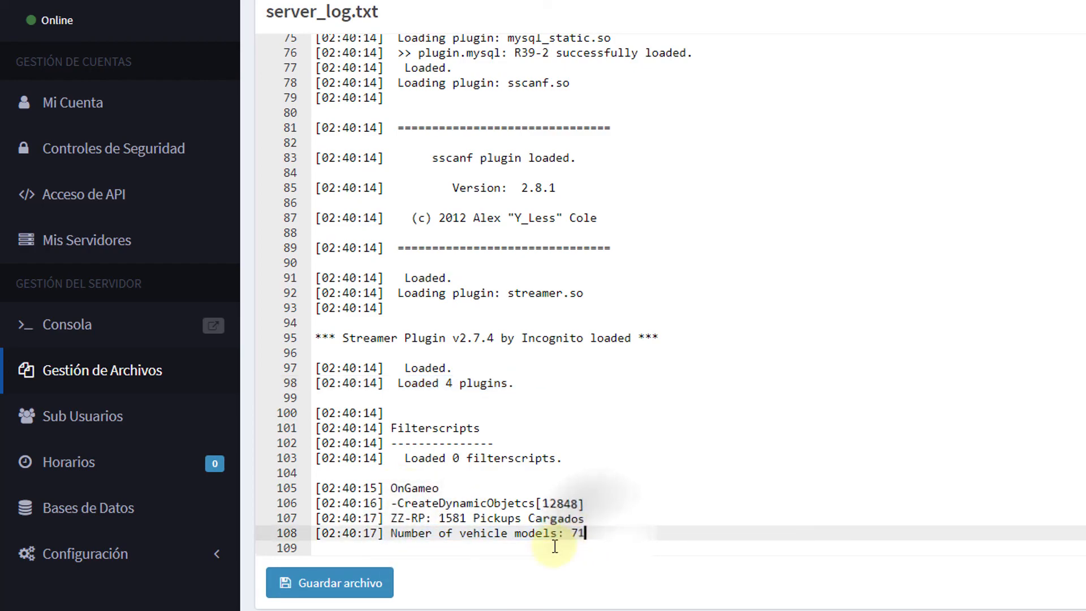